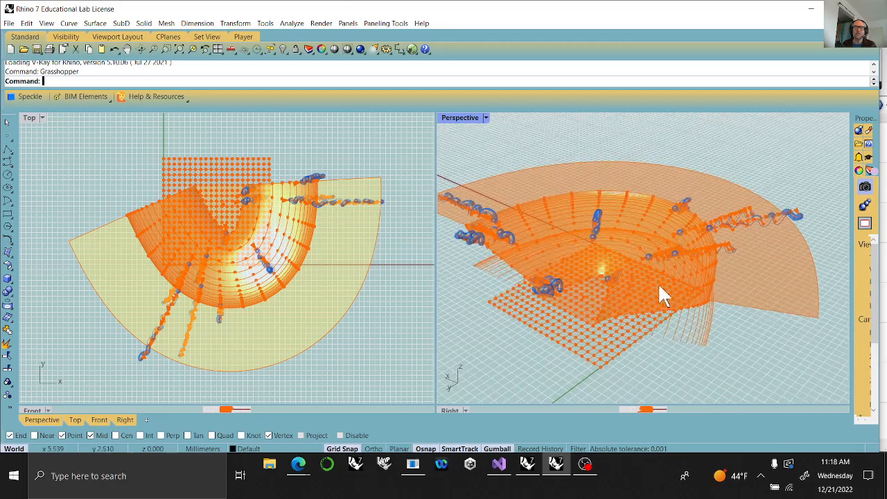
# Examine the finished model in the Top and Perspective views and the whole COC_003 definition that generates it.
pyautogui.scroll(-7, 740, 279)
pyautogui.moveTo(719, 308); pyautogui.dragTo(635, 324, button='right')
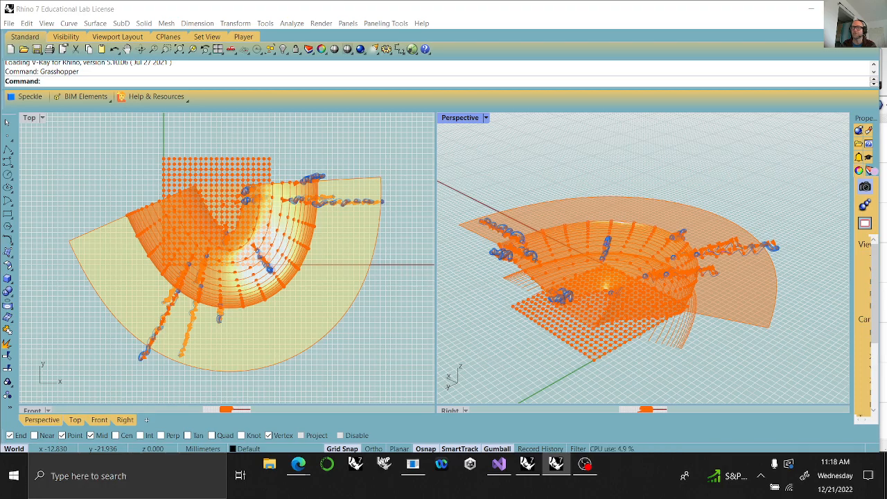
pyautogui.moveTo(312, 289); pyautogui.dragTo(316, 282, button='right')
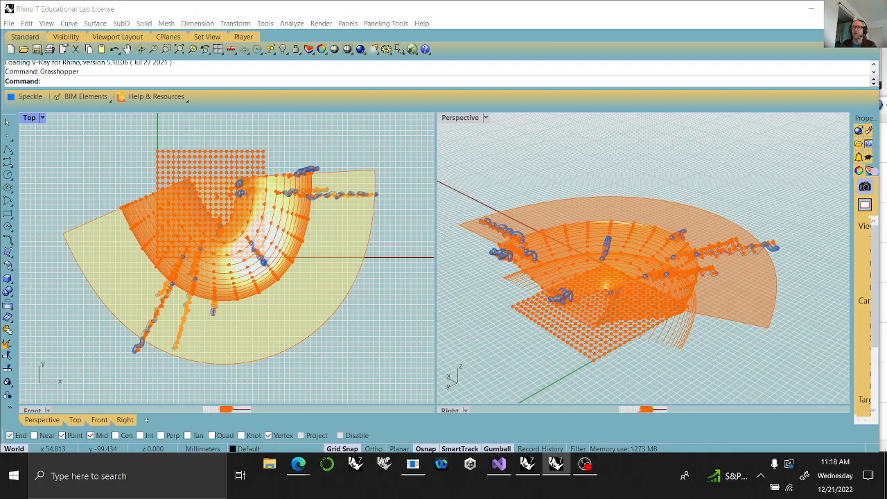
pyautogui.moveTo(886, 43); pyautogui.dragTo(408, 12)
pyautogui.click(561, 9)
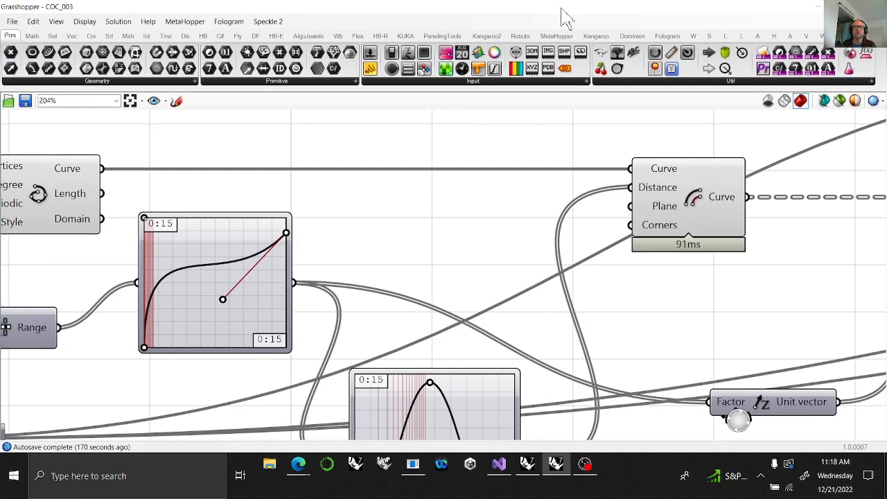
pyautogui.click(130, 101)
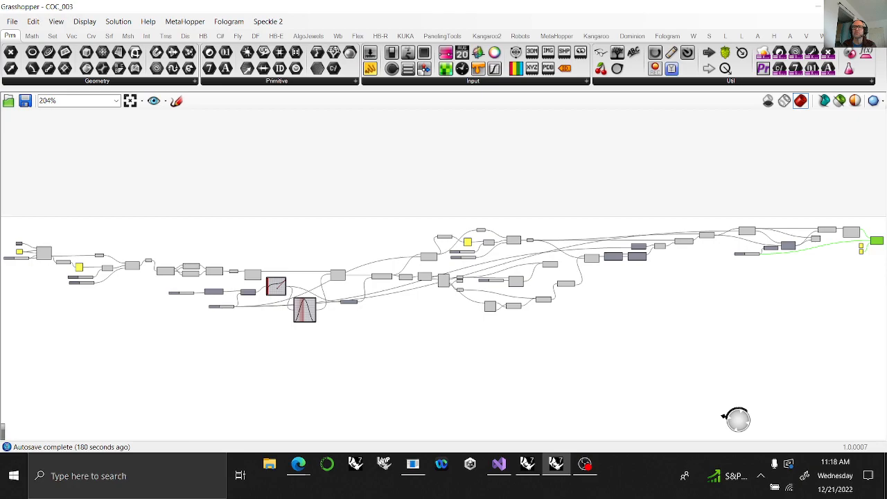
pyautogui.doubleClick(593, 12)
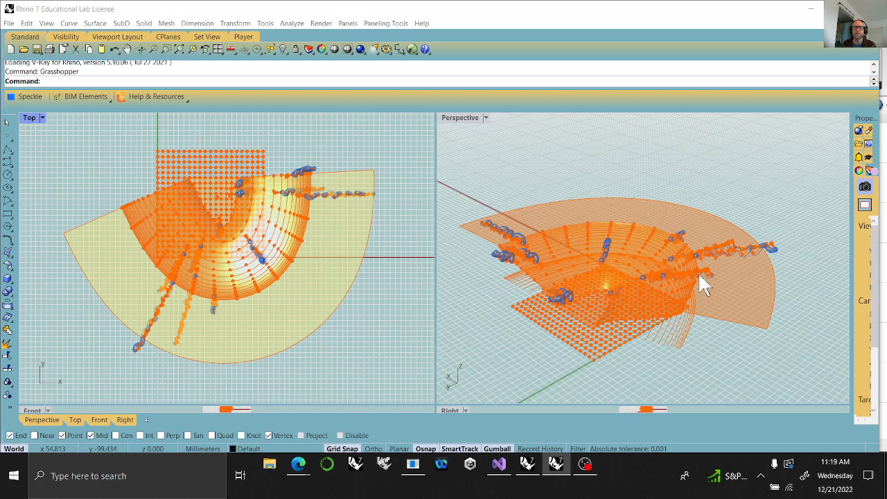
pyautogui.moveTo(673, 192); pyautogui.dragTo(676, 228, button='right')
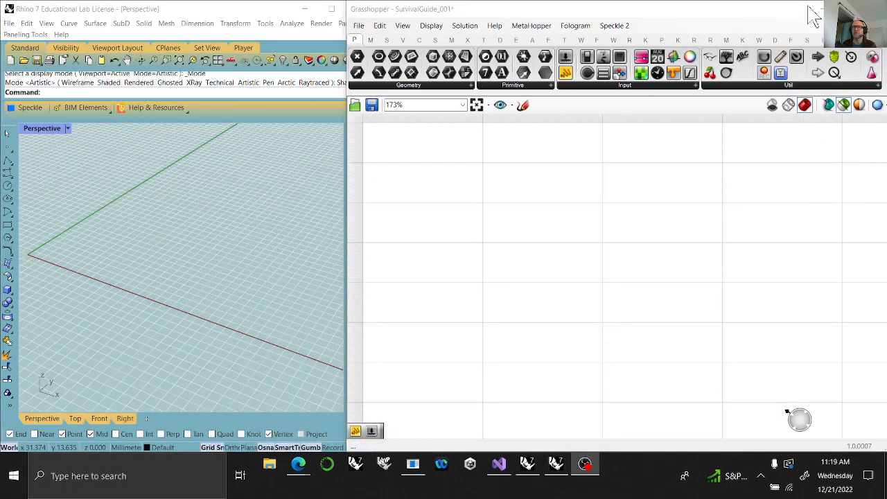
# Switch to the SurvivalGuide_001 session and add a text panel reading "Caves of Choas" to the empty canvas.
pyautogui.click(557, 461)
pyautogui.moveTo(718, 11); pyautogui.dragTo(855, 463)
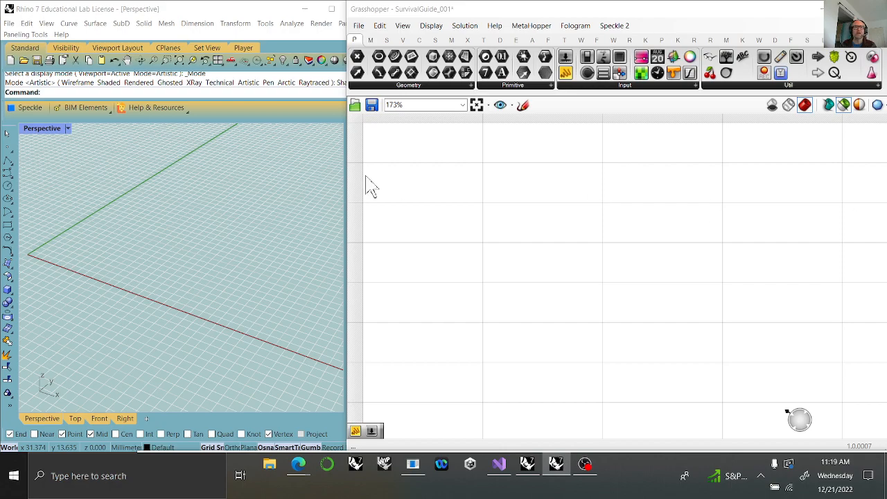
pyautogui.doubleClick(408, 142)
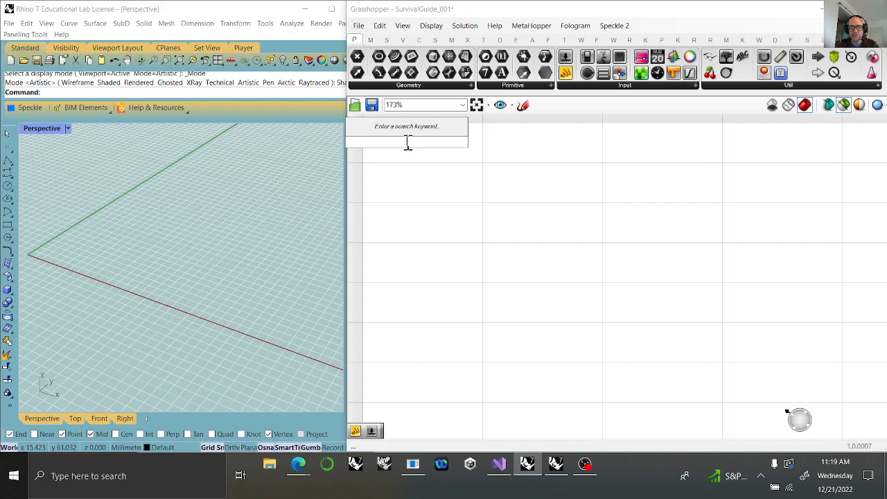
pyautogui.write('#')
pyautogui.press('BackSpace')
pyautogui.write('"Cav')
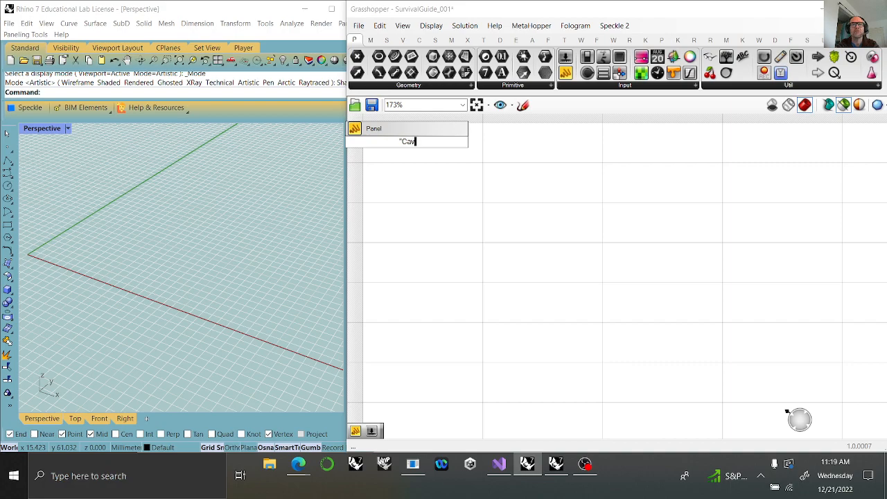
pyautogui.write('es of Choas')
pyautogui.press('Return')
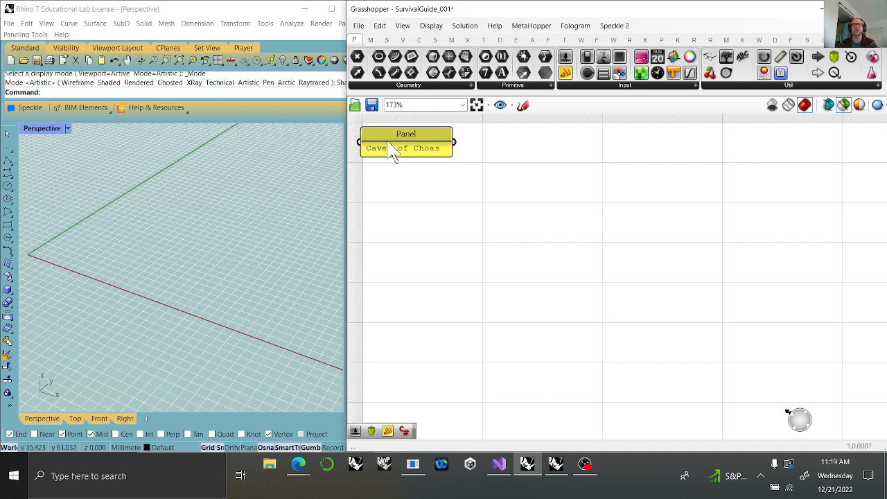
# Reposition the "Caves of Choas" panel on the canvas, enlarge it and center its text.
pyautogui.moveTo(411, 160); pyautogui.dragTo(426, 160)
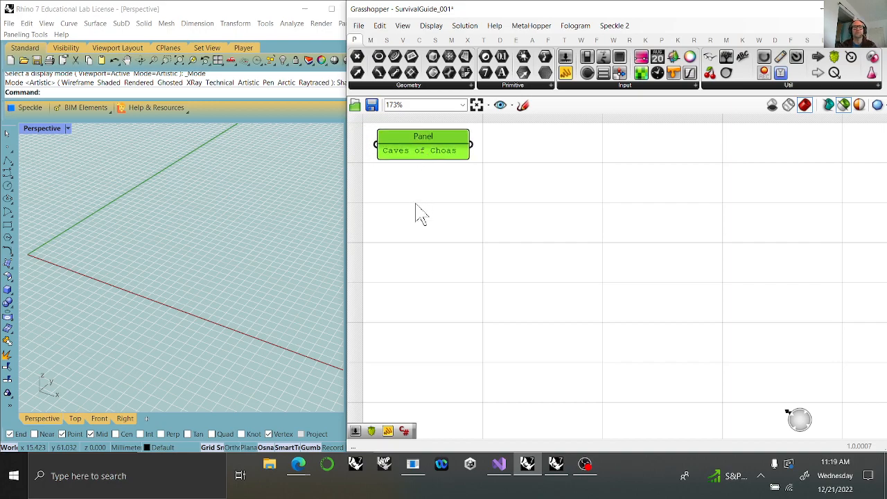
pyautogui.rightClick(421, 187)
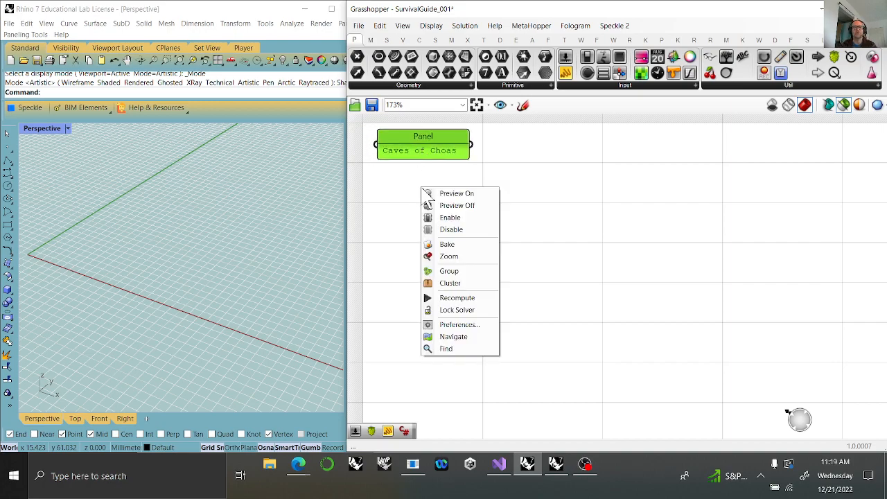
pyautogui.click(368, 313)
pyautogui.moveTo(422, 153); pyautogui.dragTo(508, 193)
pyautogui.moveTo(448, 198); pyautogui.dragTo(544, 198)
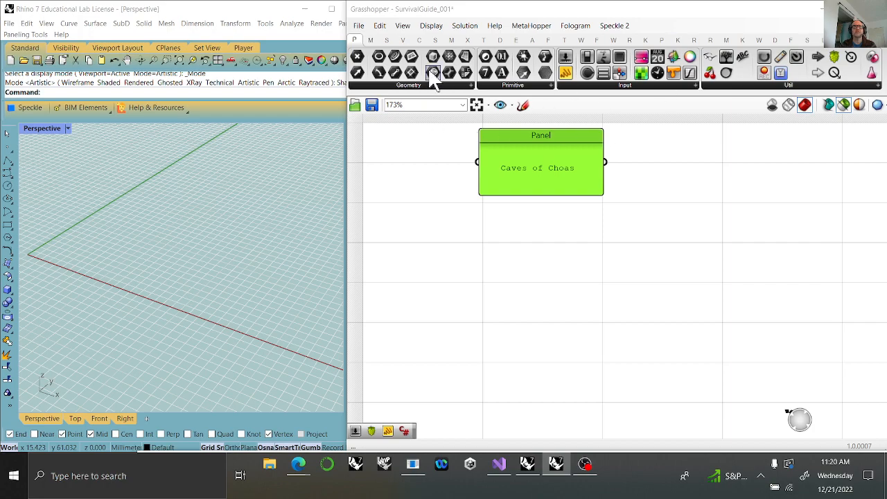
# Place a Rectangular grid component on the canvas below the title panel.
pyautogui.click(403, 40)
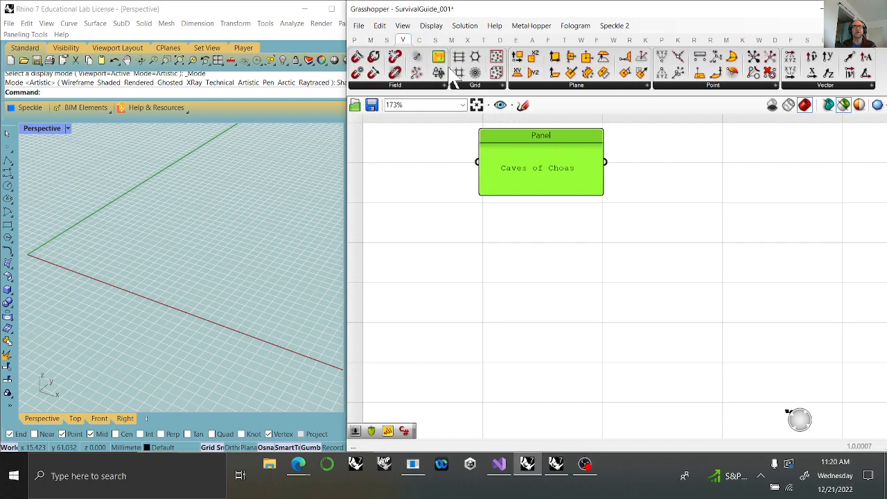
pyautogui.moveTo(476, 72); pyautogui.dragTo(570, 296)
pyautogui.scroll(-4, 174, 258)
pyautogui.moveTo(179, 233); pyautogui.dragTo(204, 273, button='right')
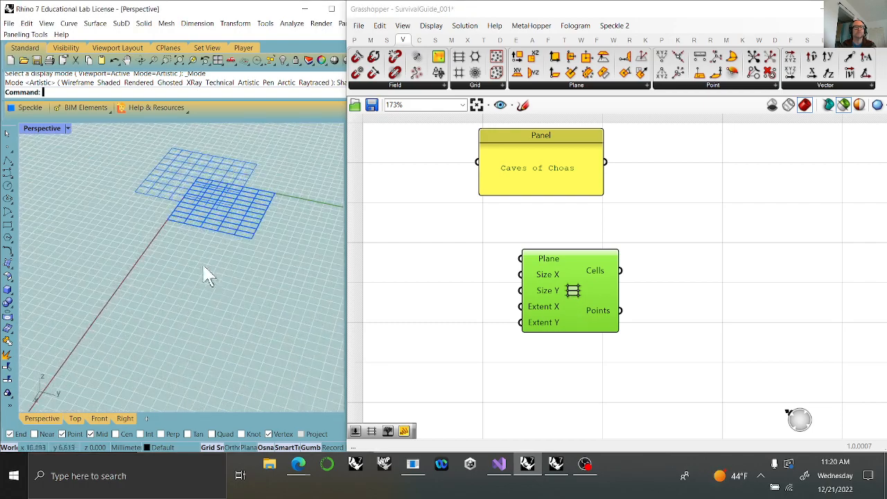
pyautogui.moveTo(268, 243); pyautogui.dragTo(239, 257, button='right')
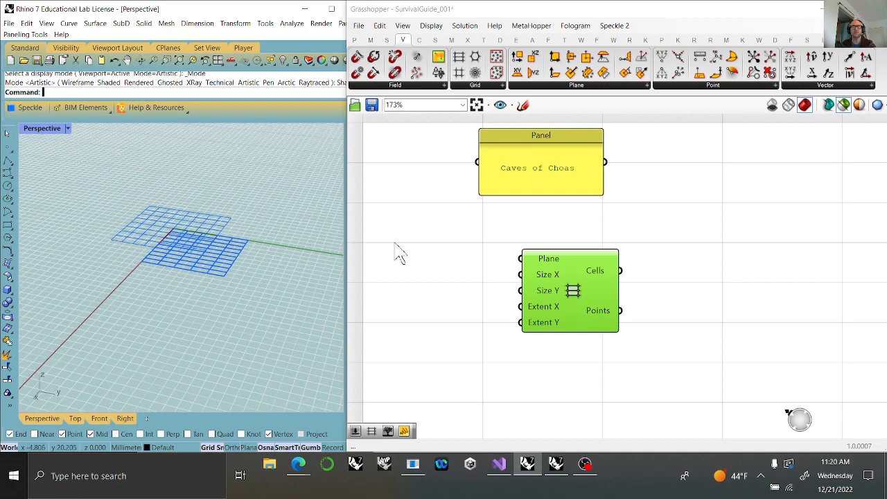
# Extract the grid's Plane input as a separate World XY parameter and disable that parameter's preview.
pyautogui.rightClick(552, 259)
pyautogui.click(601, 428)
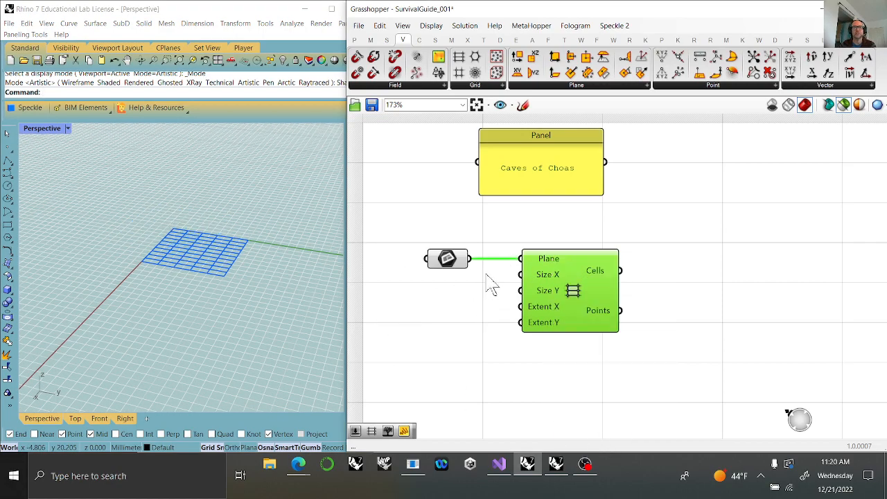
pyautogui.moveTo(454, 273)
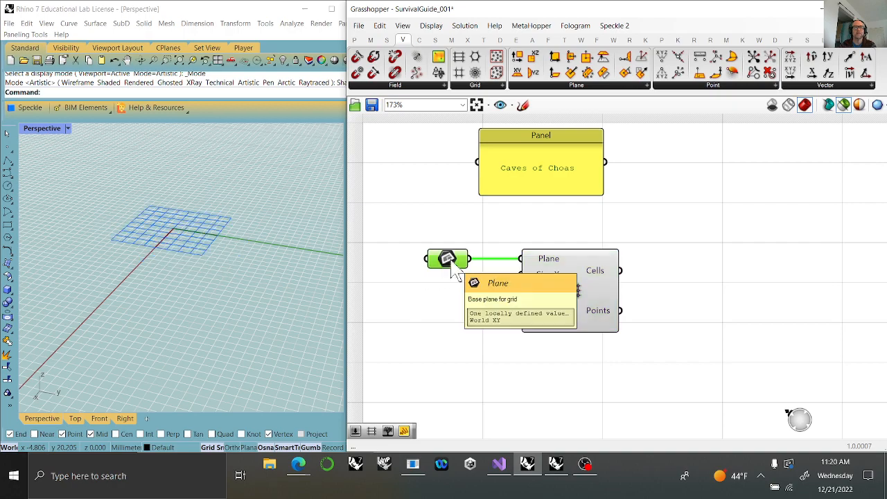
pyautogui.click(562, 298)
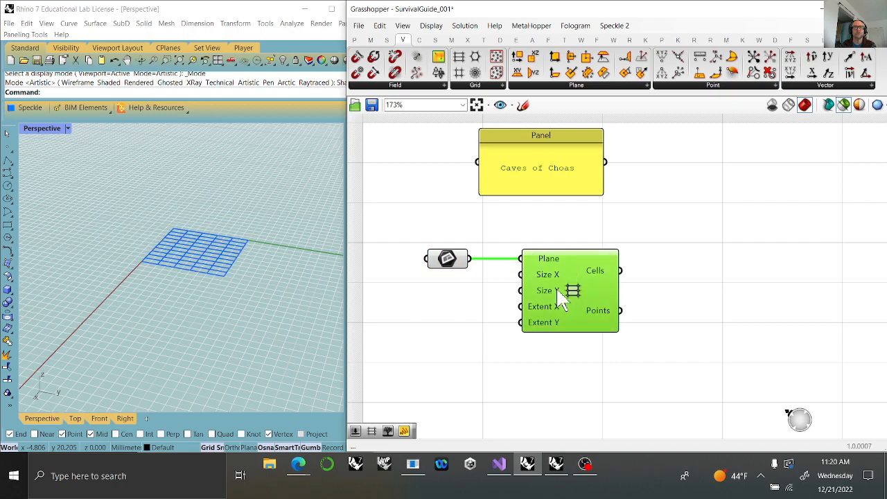
pyautogui.click(448, 271)
pyautogui.rightClick(449, 271)
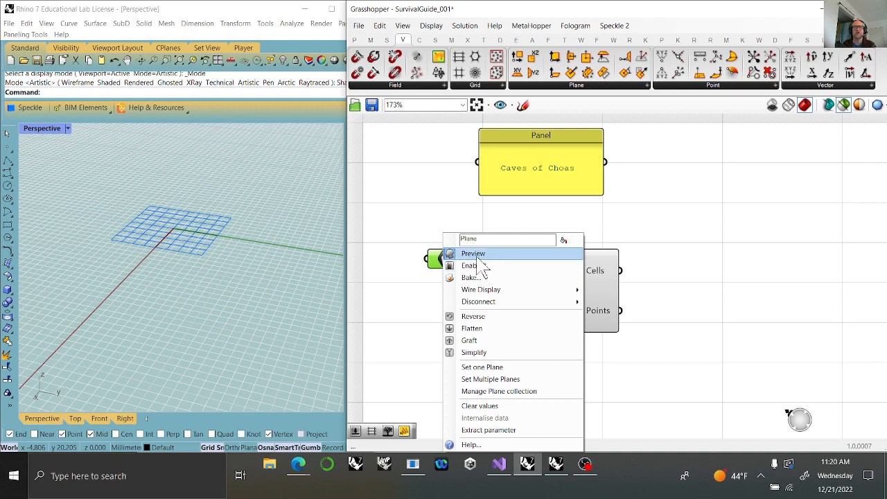
pyautogui.click(479, 255)
pyautogui.click(547, 319)
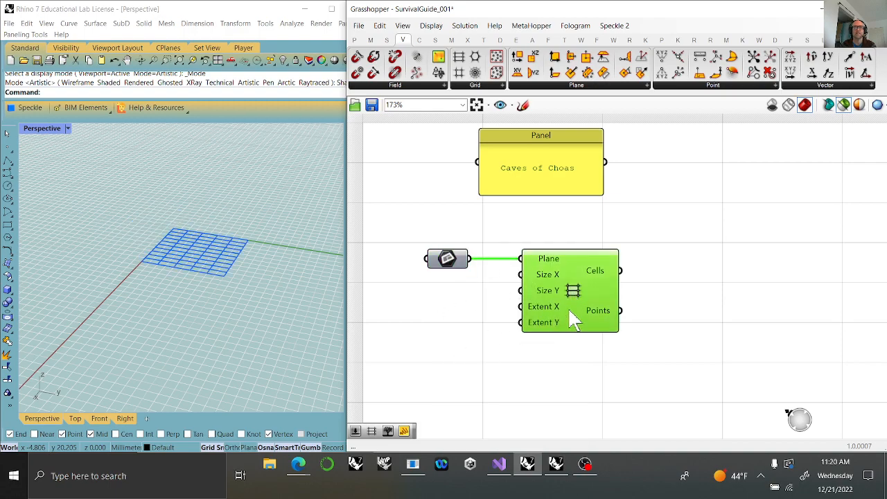
# Turn off the selected-objects-only preview mode and check the grid's display with its component selected and deselected.
pyautogui.click(844, 105)
pyautogui.click(667, 310)
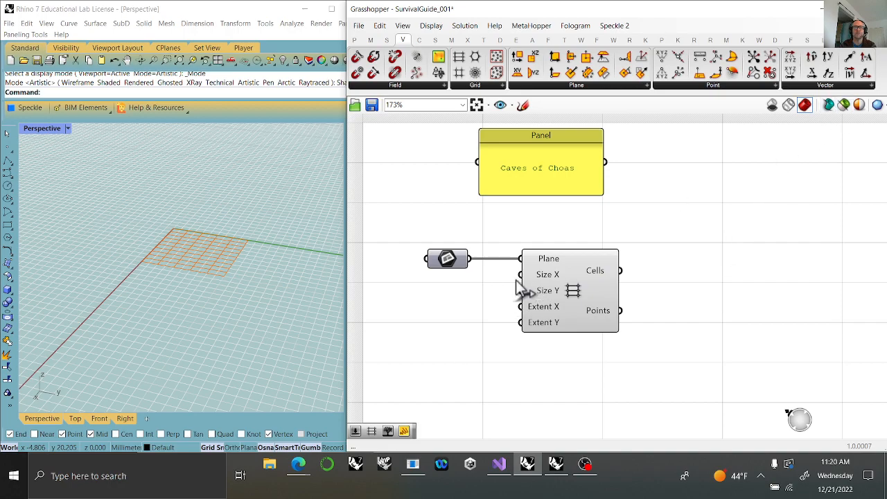
pyautogui.click(583, 304)
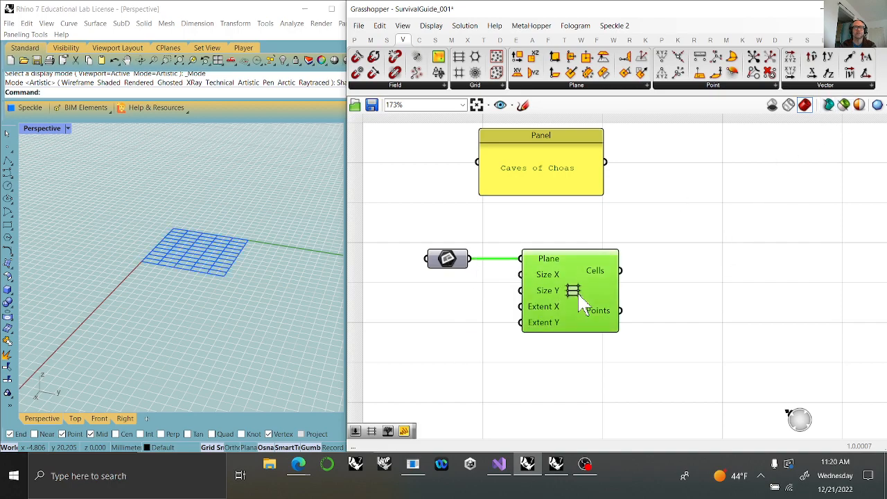
pyautogui.click(700, 291)
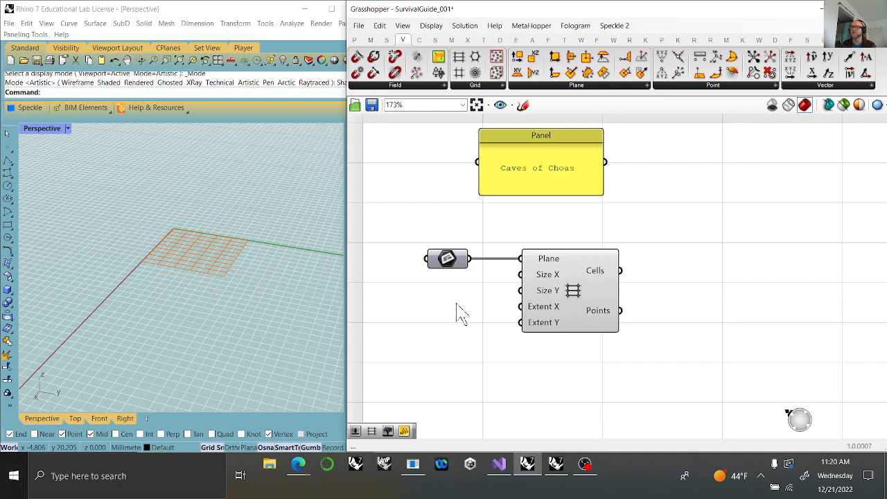
# Add a panel with the value 1, connect it to the grid's Size X and Size Y, and align the components.
pyautogui.doubleClick(457, 304)
pyautogui.write('1')
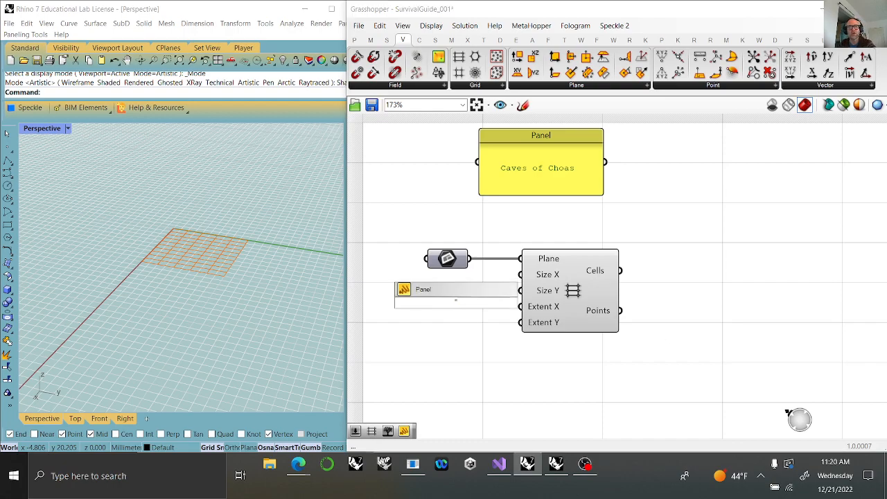
pyautogui.press('Return')
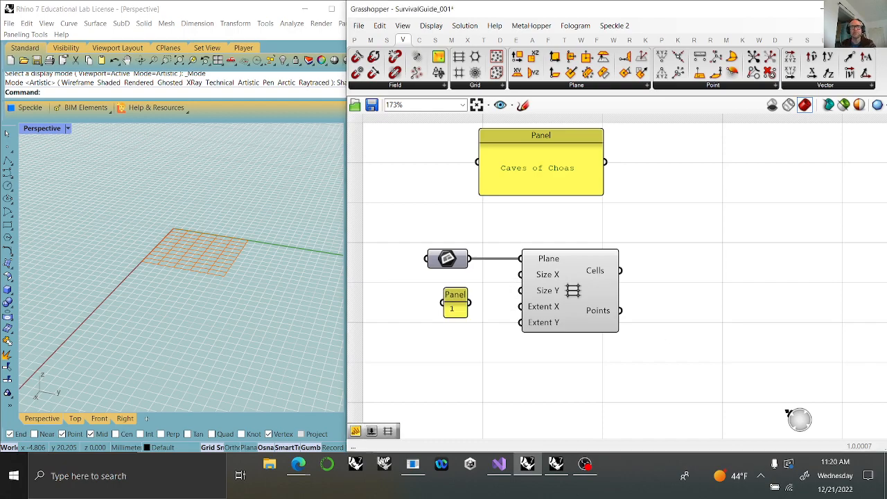
pyautogui.moveTo(469, 303); pyautogui.dragTo(521, 275)
pyautogui.moveTo(464, 310); pyautogui.dragTo(521, 290)
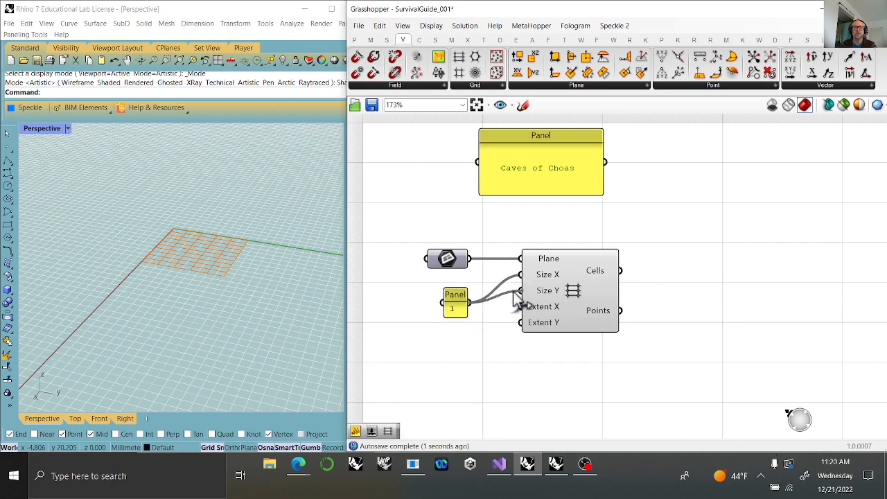
pyautogui.click(457, 308)
pyautogui.moveTo(463, 310); pyautogui.dragTo(456, 298)
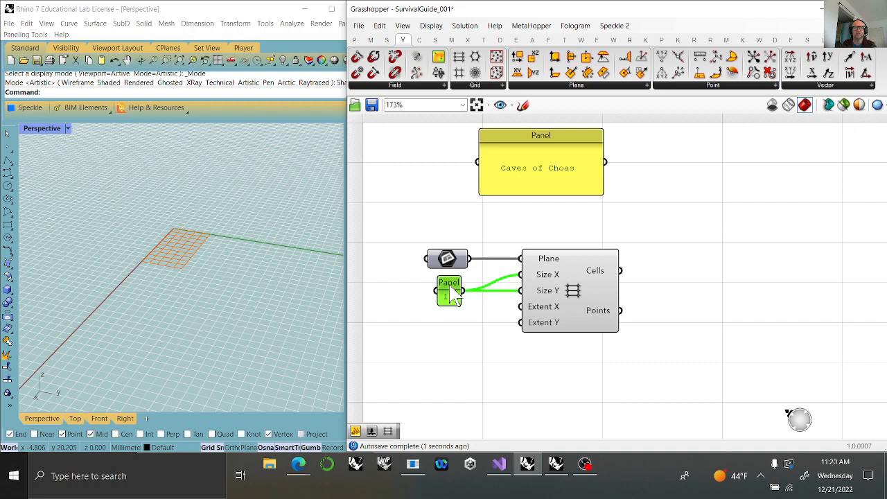
pyautogui.moveTo(591, 312)
pyautogui.mouseDown()
pyautogui.moveTo(581, 313)
pyautogui.moveTo(589, 316)
pyautogui.mouseUp()
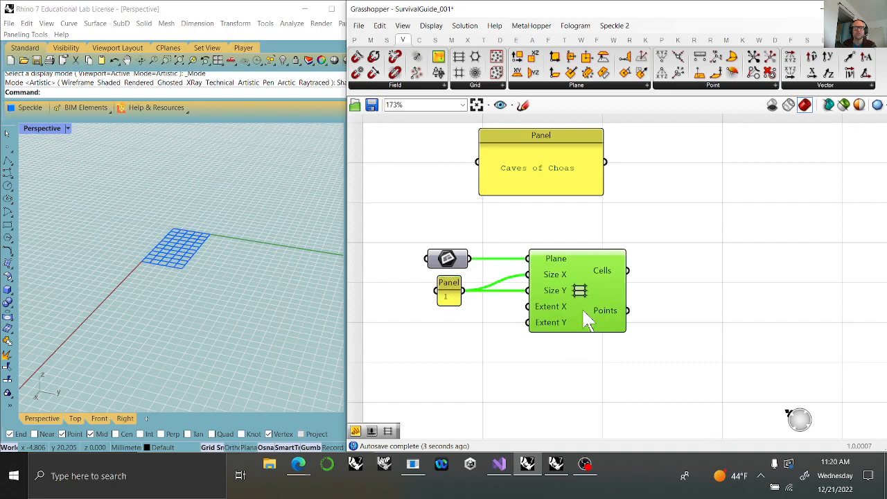
# Add an integer Number Slider with the value 20 and place it below the panel containing 1.
pyautogui.moveTo(463, 382); pyautogui.dragTo(522, 336, button='right')
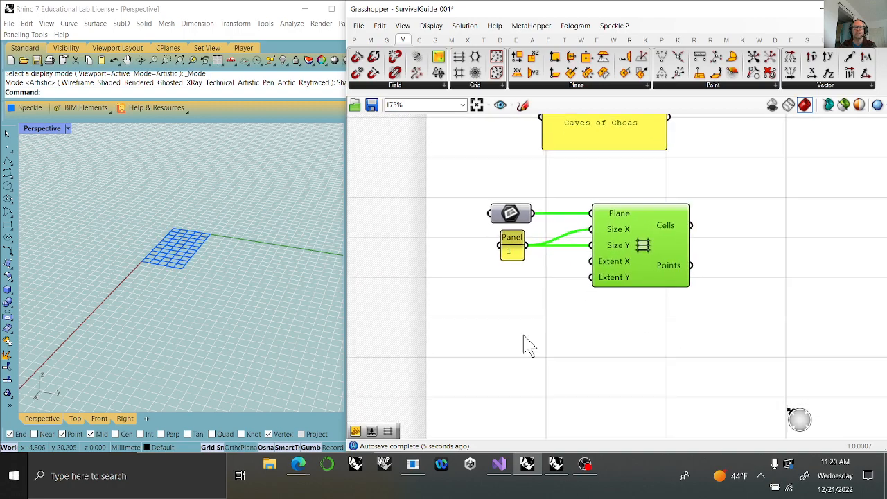
pyautogui.click(499, 331)
pyautogui.doubleClick(496, 318)
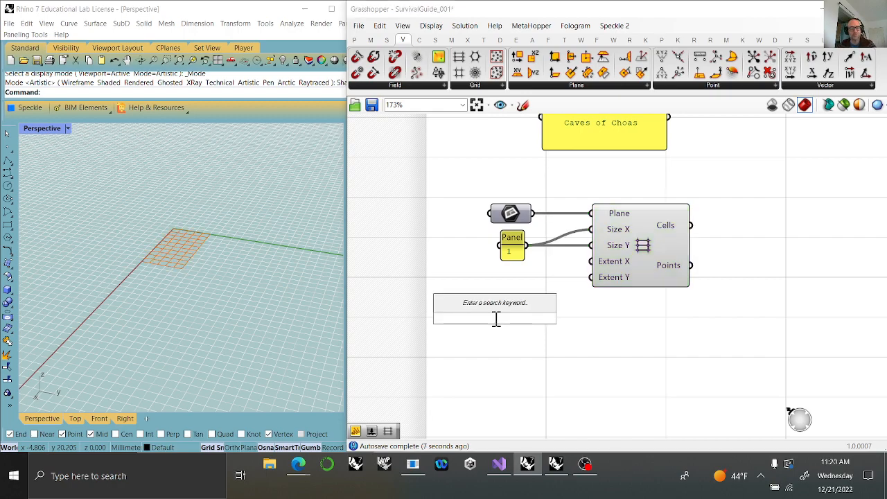
pyautogui.write('0..20')
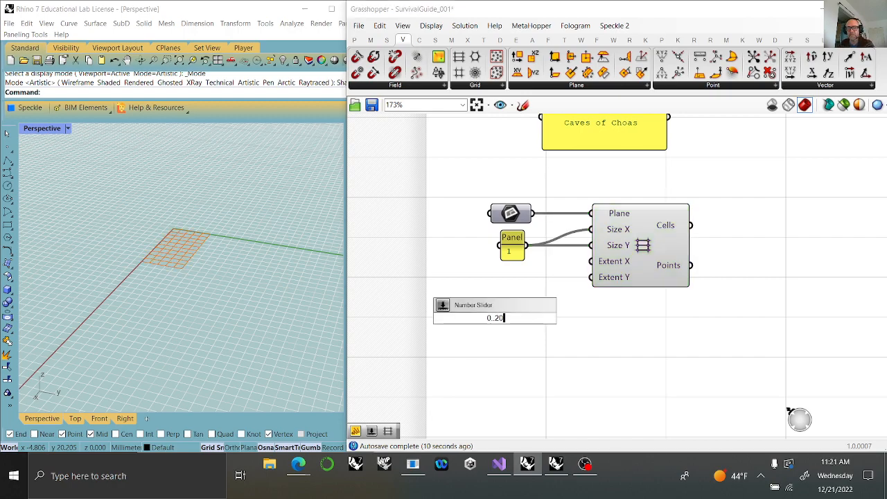
pyautogui.press('Return')
pyautogui.moveTo(550, 323); pyautogui.dragTo(525, 291)
# Connect the Number Slider to the grid's Extent X and Extent Y inputs and view the resulting grid in perspective.
pyautogui.moveTo(462, 282); pyautogui.dragTo(587, 261)
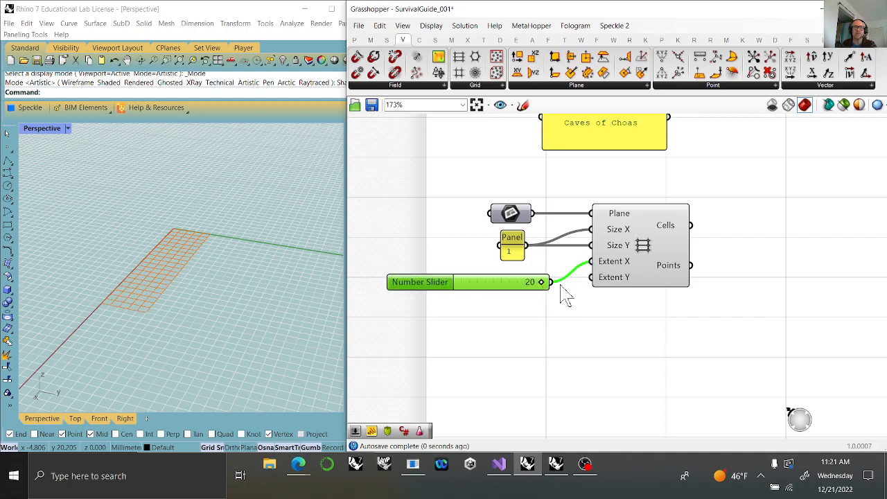
pyautogui.moveTo(552, 282); pyautogui.dragTo(591, 278)
pyautogui.click(655, 277)
pyautogui.moveTo(125, 241); pyautogui.dragTo(118, 248, button='right')
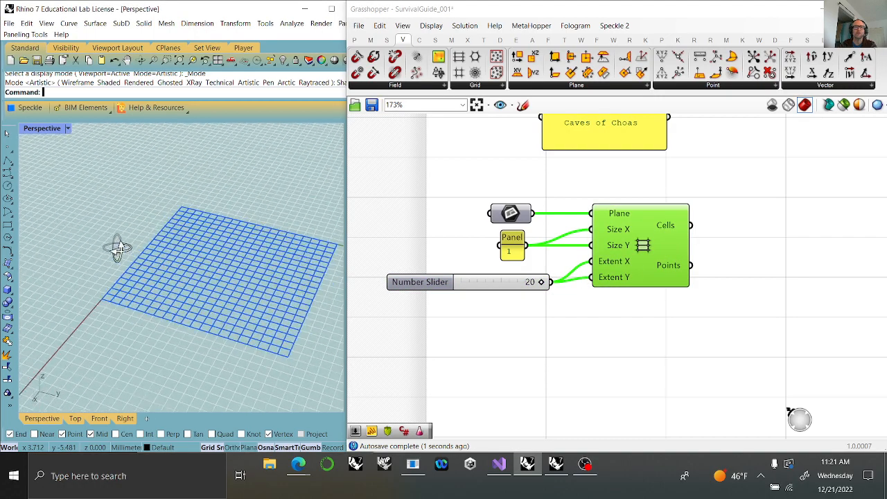
pyautogui.moveTo(744, 317); pyautogui.dragTo(547, 311, button='right')
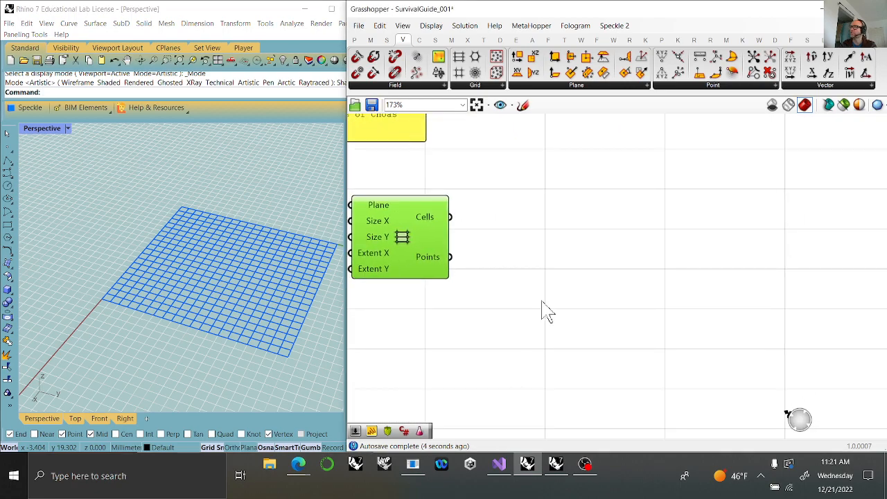
# Add a Point parameter, feed it the grid's Points output, flatten it, and align it farther along the wire.
pyautogui.click(354, 39)
pyautogui.moveTo(357, 73); pyautogui.dragTo(633, 258)
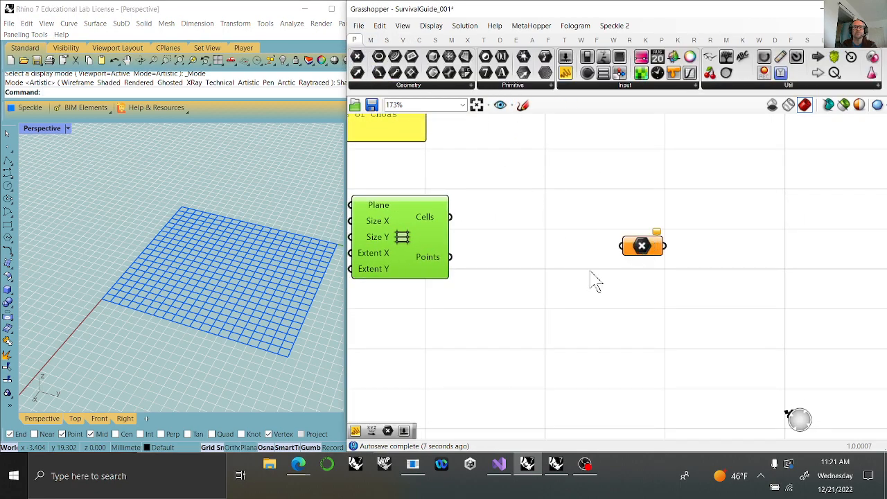
pyautogui.moveTo(450, 256); pyautogui.dragTo(645, 258)
pyautogui.rightClick(643, 251)
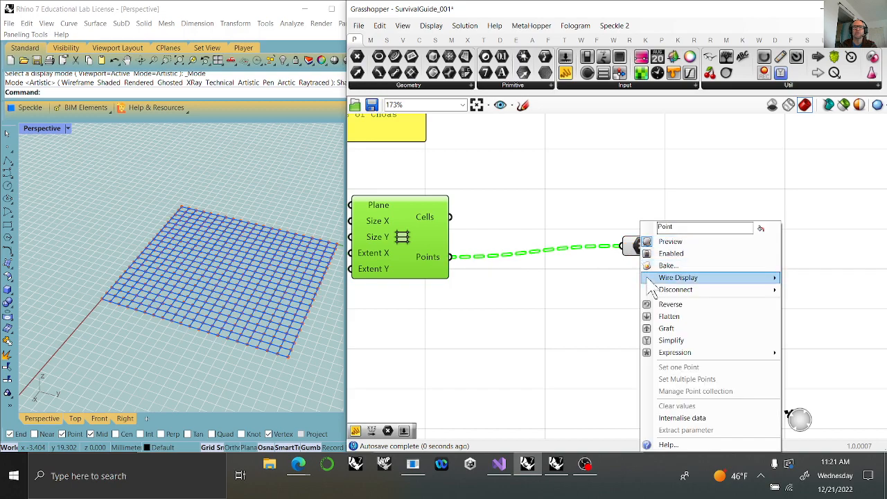
pyautogui.click(670, 313)
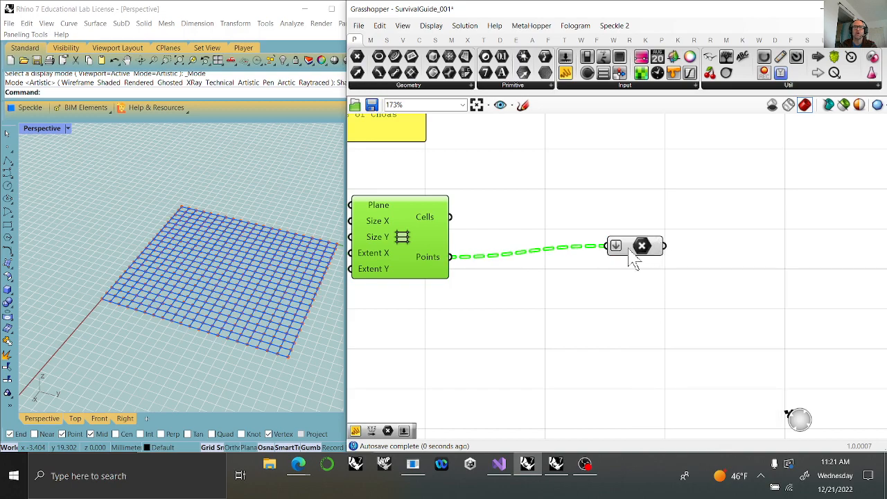
pyautogui.moveTo(631, 247); pyautogui.dragTo(630, 257)
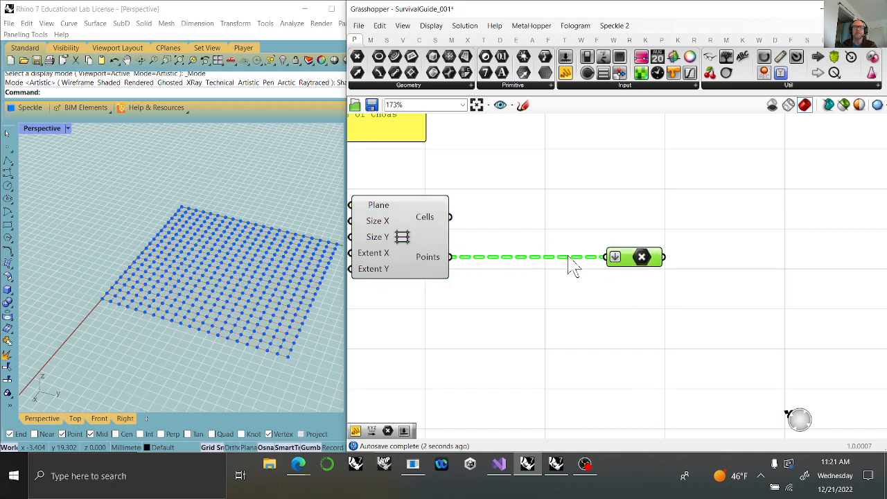
pyautogui.moveTo(435, 263)
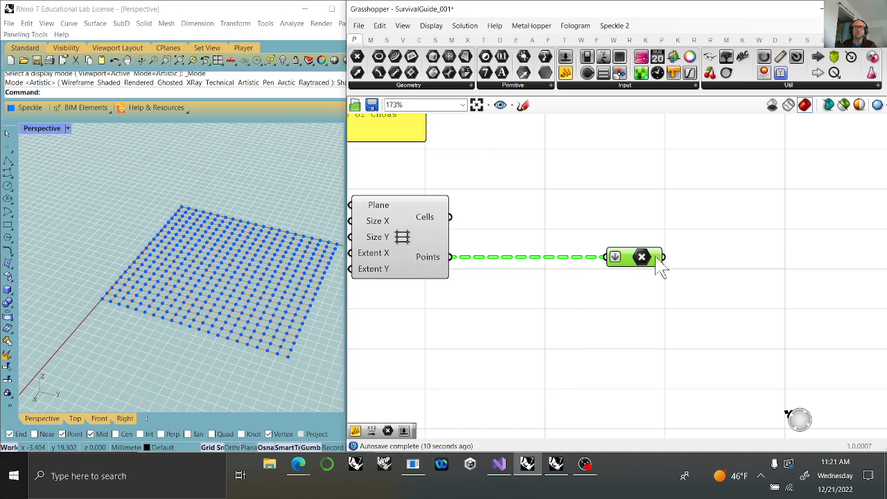
pyautogui.moveTo(651, 269)
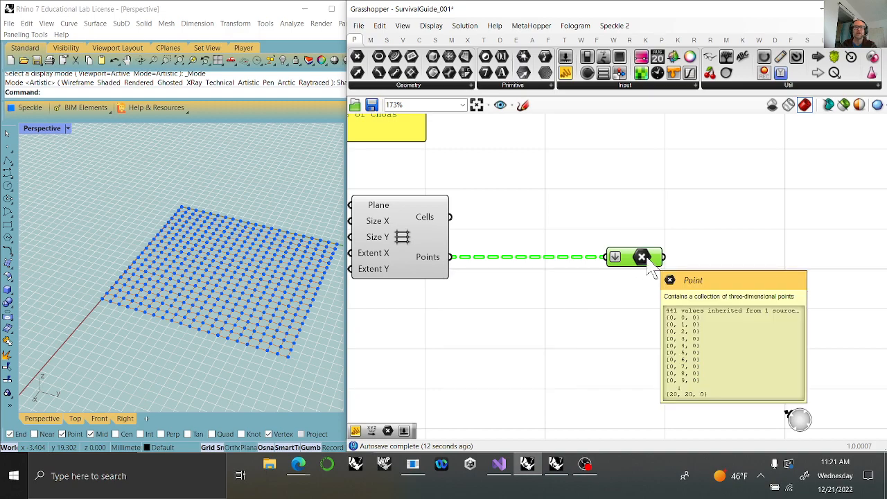
pyautogui.moveTo(644, 266); pyautogui.dragTo(716, 267)
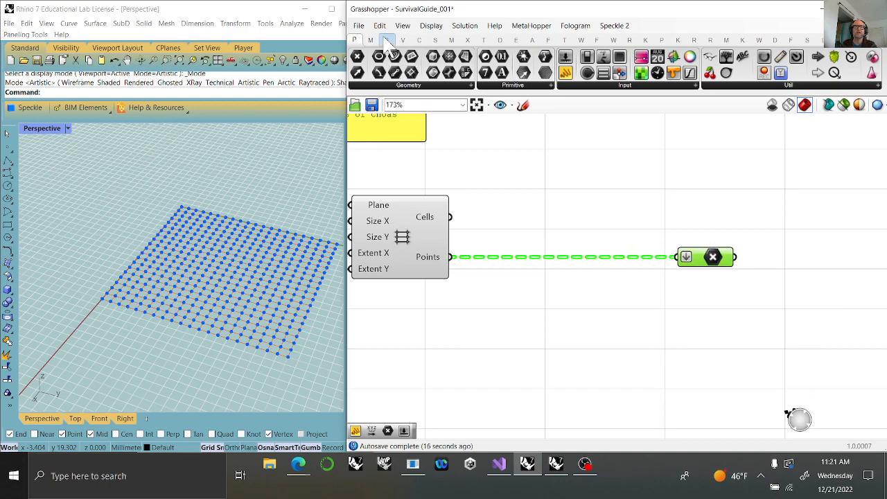
# Add a List Length component below the Points wire, connect the grid's Points to its List input, and flatten that input.
pyautogui.click(386, 39)
pyautogui.moveTo(358, 72); pyautogui.dragTo(489, 314)
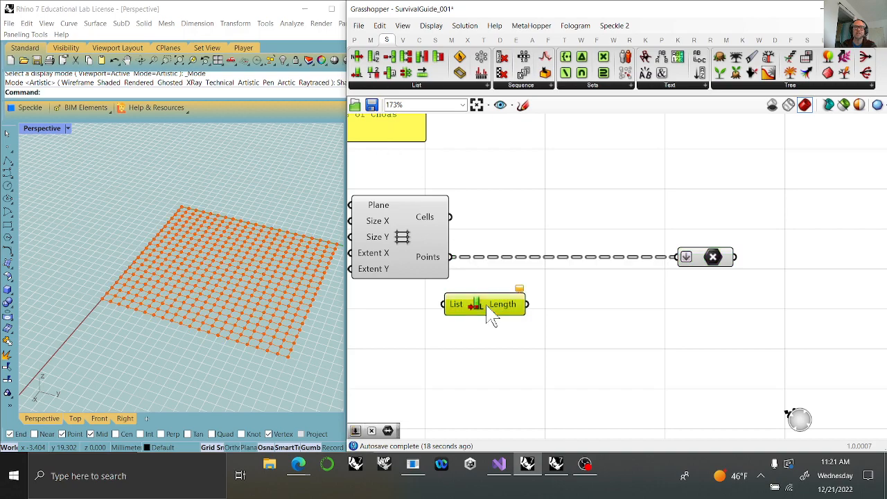
pyautogui.moveTo(458, 285); pyautogui.dragTo(463, 303)
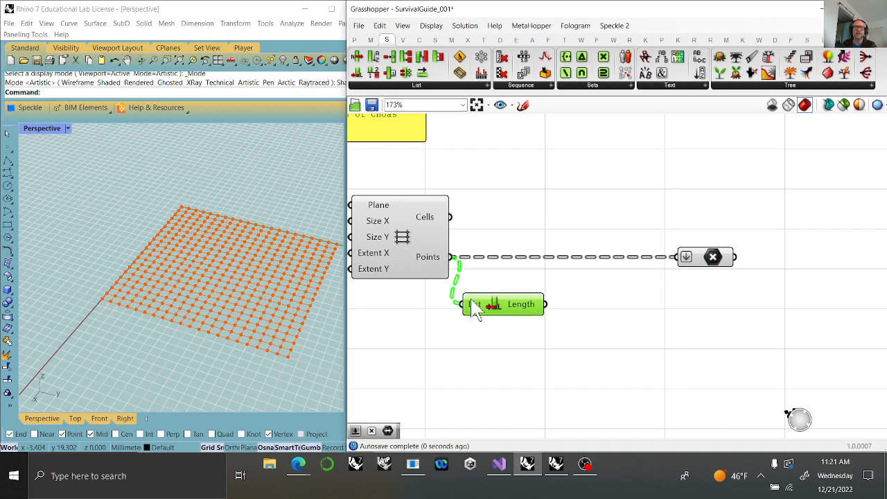
pyautogui.rightClick(463, 304)
pyautogui.click(499, 329)
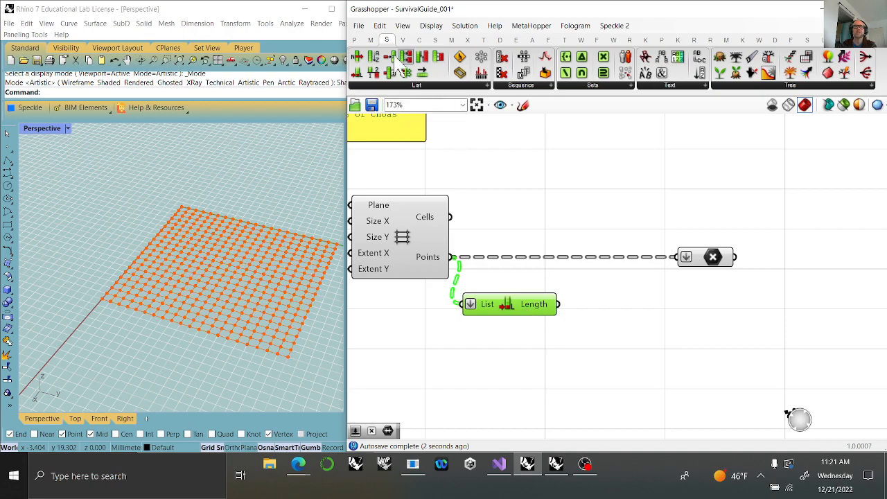
# Add a Panel fed by the List Length output, shrink it, and align it with the component.
pyautogui.click(355, 41)
pyautogui.moveTo(565, 73); pyautogui.dragTo(619, 340)
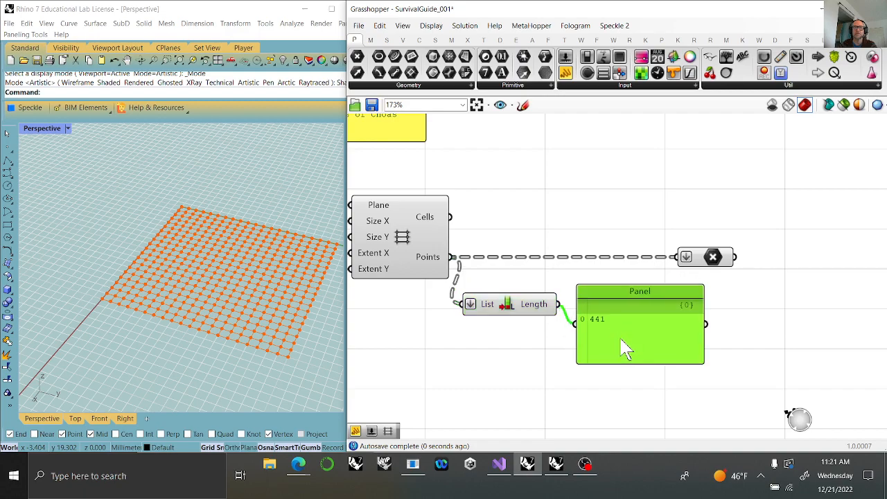
pyautogui.moveTo(704, 364); pyautogui.dragTo(600, 329)
pyautogui.moveTo(682, 365); pyautogui.dragTo(510, 280, button='right')
pyautogui.click(371, 39)
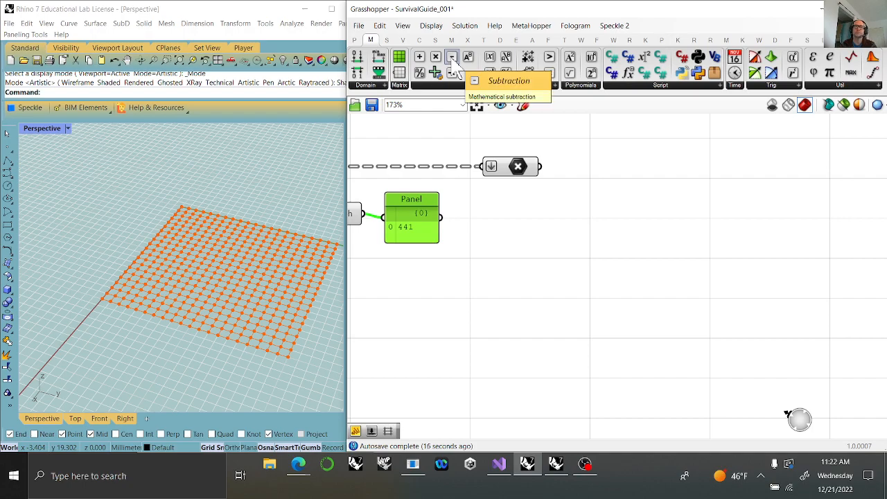
pyautogui.moveTo(421, 221); pyautogui.dragTo(419, 217)
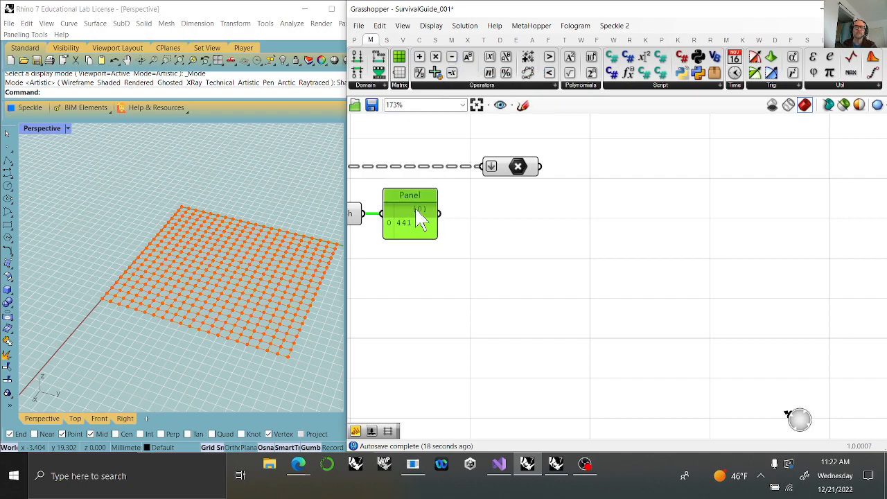
# Add a Subtraction component and connect the list-length panel to its A input.
pyautogui.moveTo(317, 267); pyautogui.dragTo(134, 248, button='right')
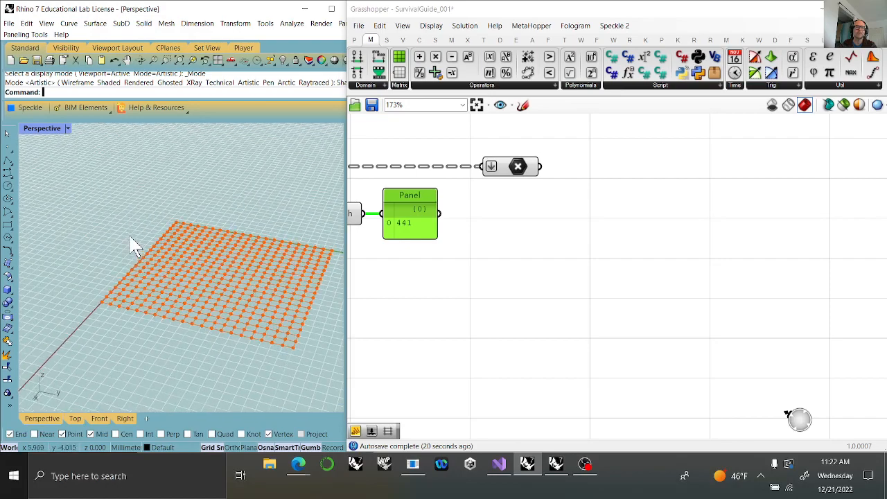
pyautogui.moveTo(190, 278); pyautogui.dragTo(225, 274, button='right')
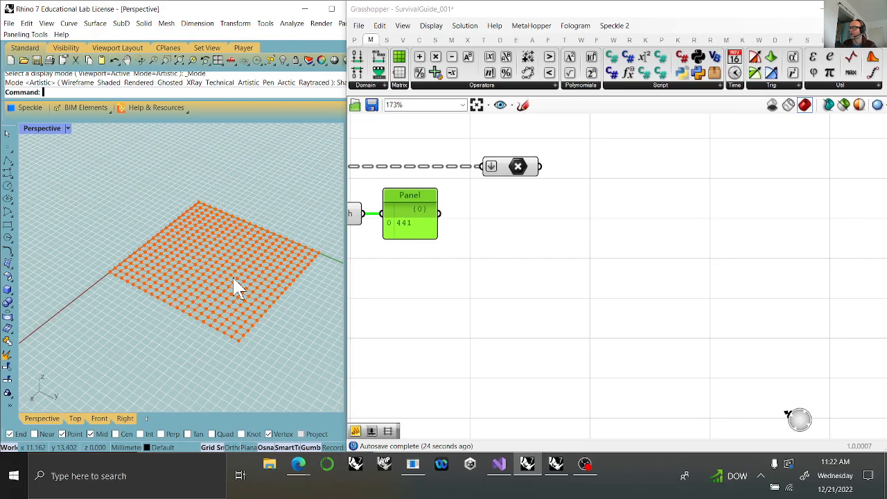
pyautogui.moveTo(454, 62); pyautogui.dragTo(527, 239)
pyautogui.moveTo(439, 214); pyautogui.dragTo(539, 230)
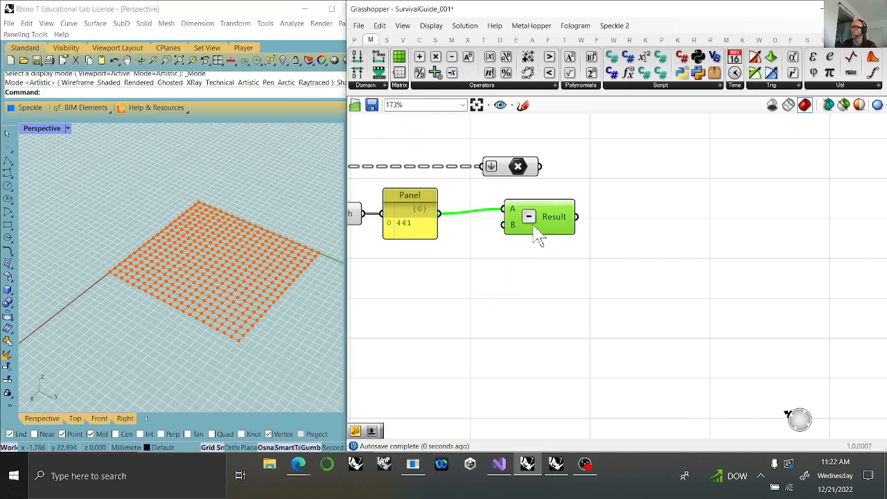
# Add an integer Number Slider set to 4, connect it to the Subtraction's B input, and straighten the component's wire from the panel.
pyautogui.doubleClick(440, 280)
pyautogui.write('2')
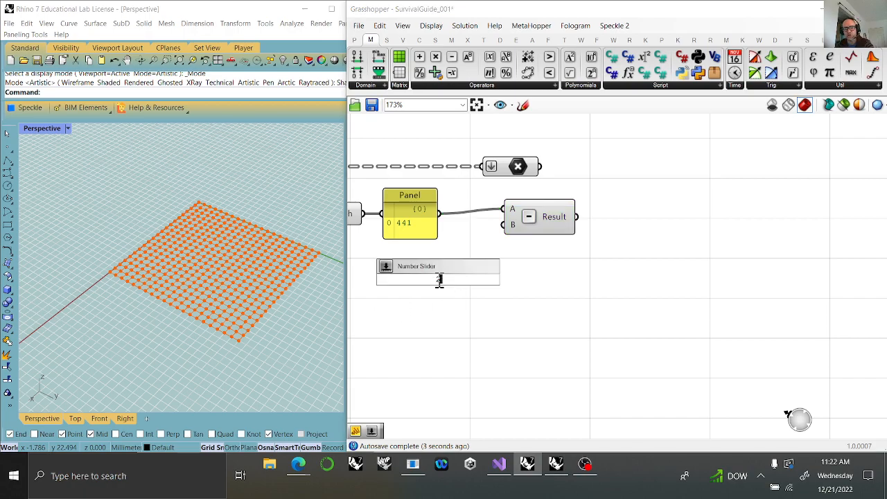
pyautogui.press('Return')
pyautogui.moveTo(521, 278); pyautogui.dragTo(504, 224)
pyautogui.moveTo(492, 291); pyautogui.dragTo(463, 278)
pyautogui.moveTo(404, 267); pyautogui.dragTo(456, 270)
pyautogui.moveTo(558, 219); pyautogui.dragTo(562, 222)
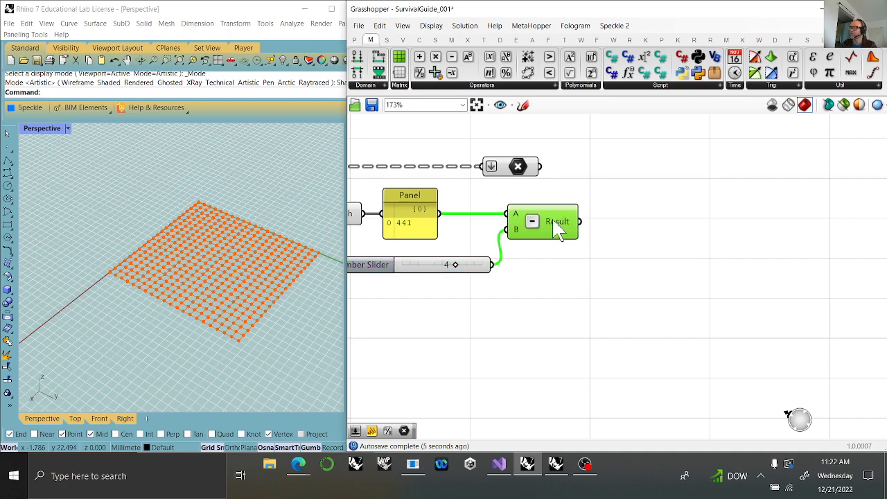
pyautogui.moveTo(558, 231)
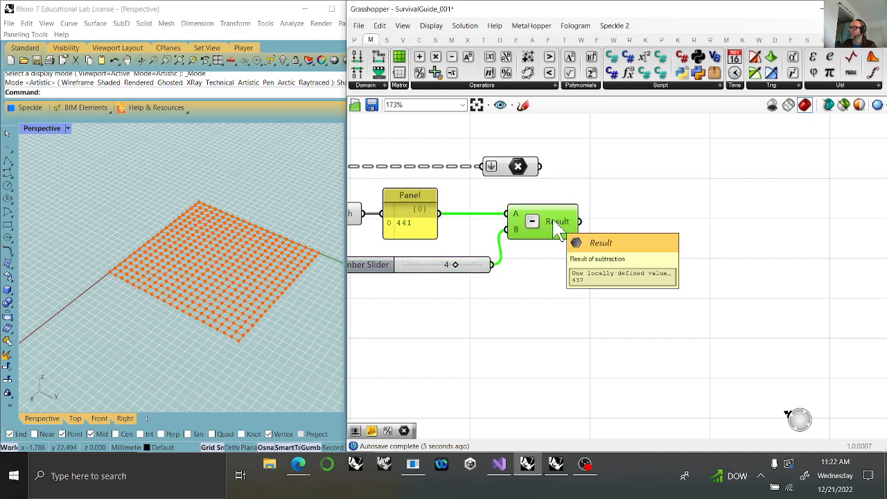
pyautogui.doubleClick(659, 198)
pyautogui.write('re')
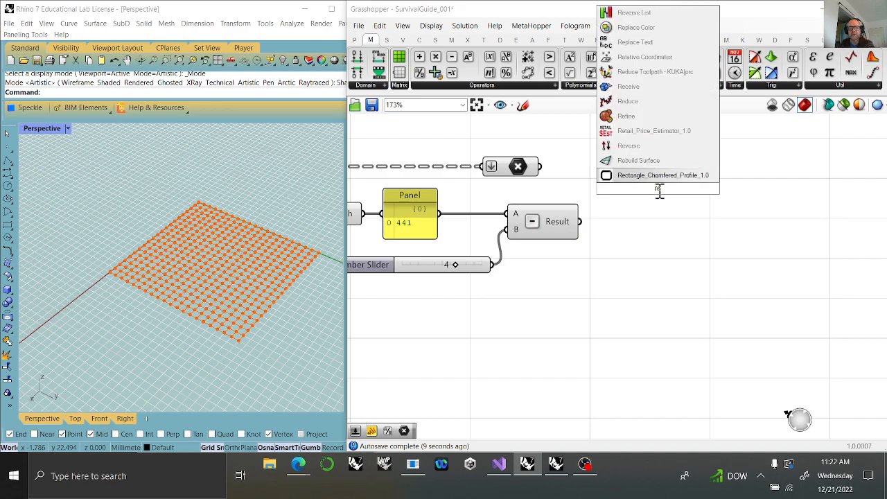
pyautogui.press('BackSpace')
pyautogui.write('an')
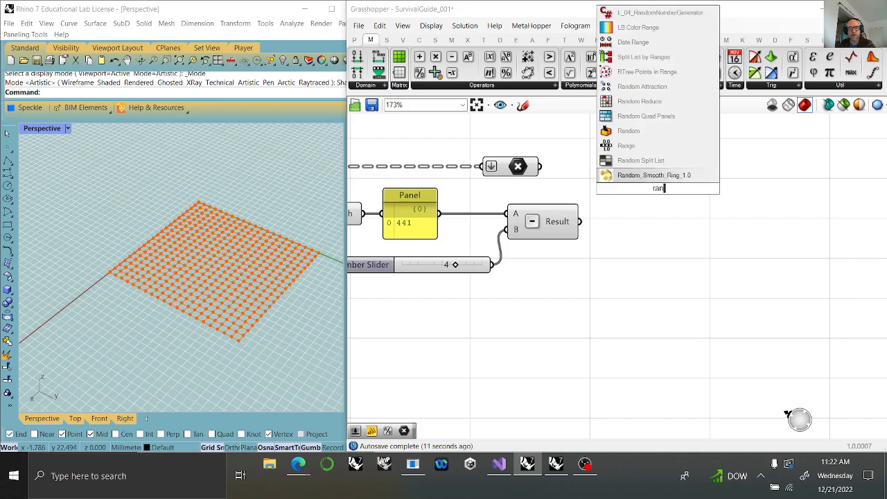
pyautogui.write('dpm')
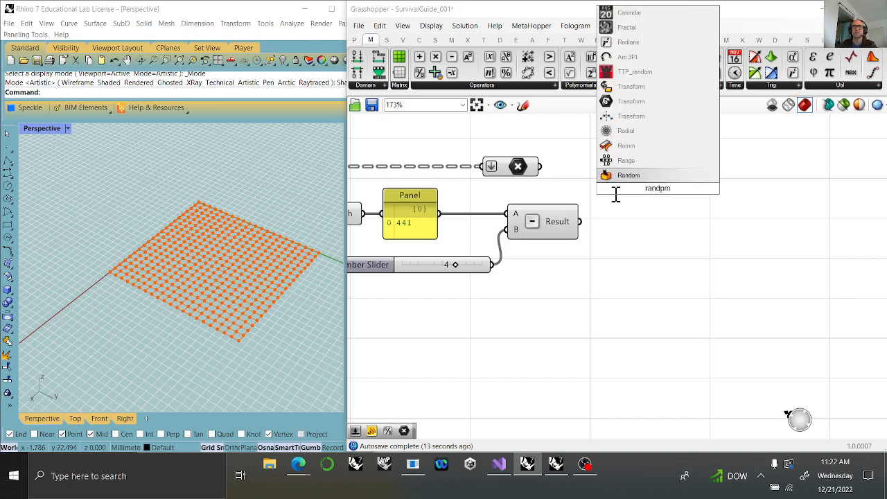
pyautogui.press('Return')
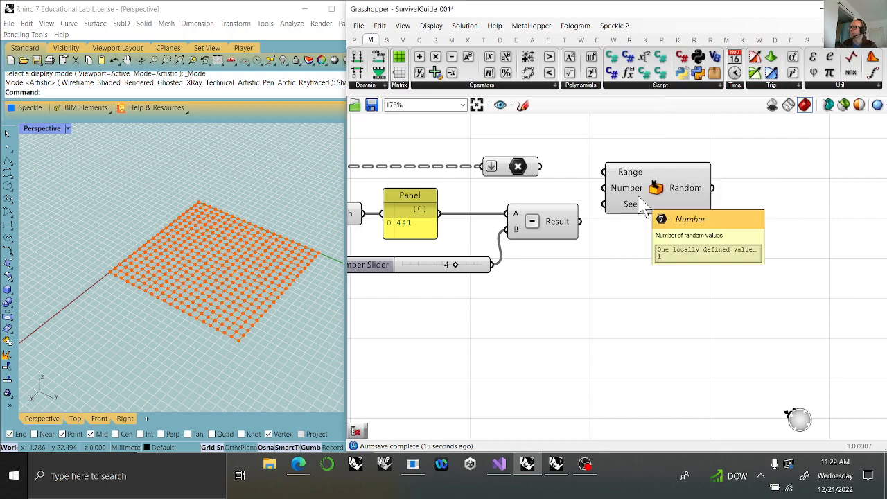
pyautogui.click(644, 208)
pyautogui.press('Delete')
# Add a Random Reduce component, connecting the flattened points to its List input and the Subtraction Result to Reduction.
pyautogui.doubleClick(654, 203)
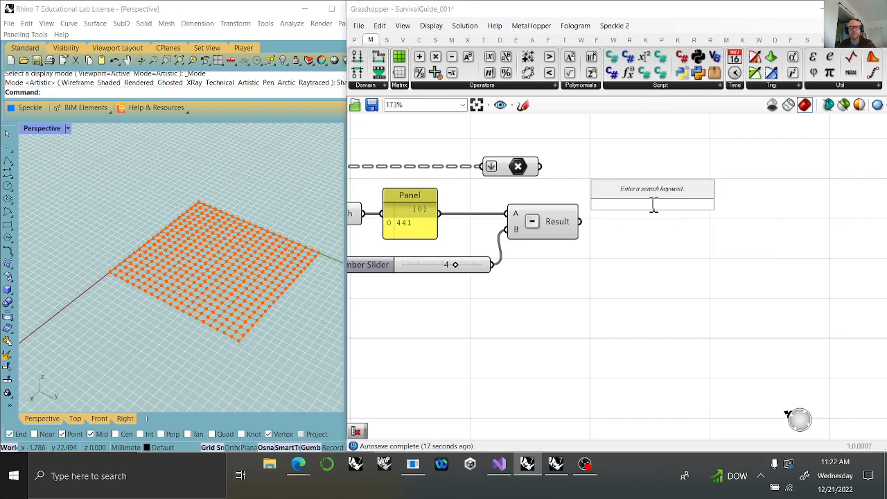
pyautogui.write('random')
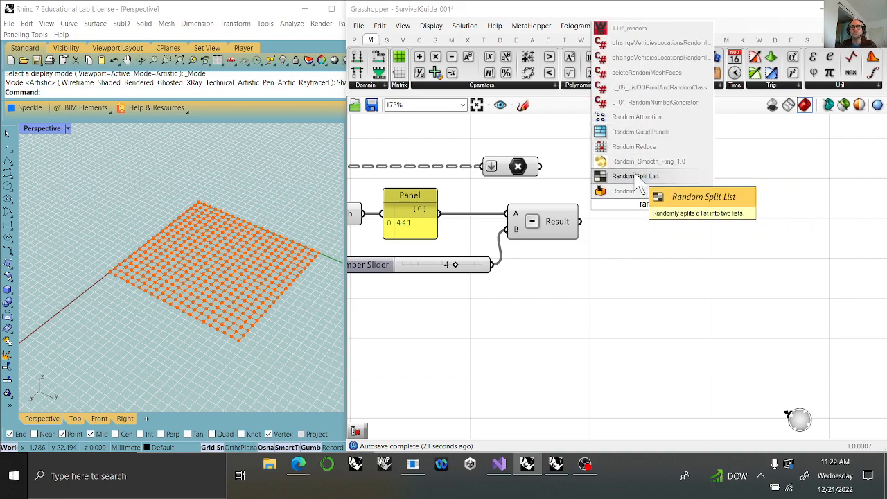
pyautogui.click(627, 146)
pyautogui.moveTo(652, 228); pyautogui.dragTo(672, 223)
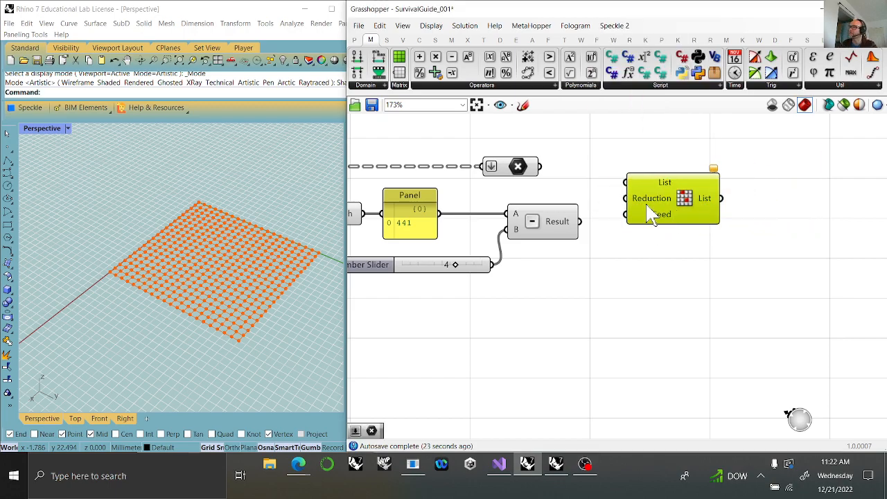
pyautogui.moveTo(540, 167); pyautogui.dragTo(625, 182)
pyautogui.moveTo(580, 221); pyautogui.dragTo(626, 199)
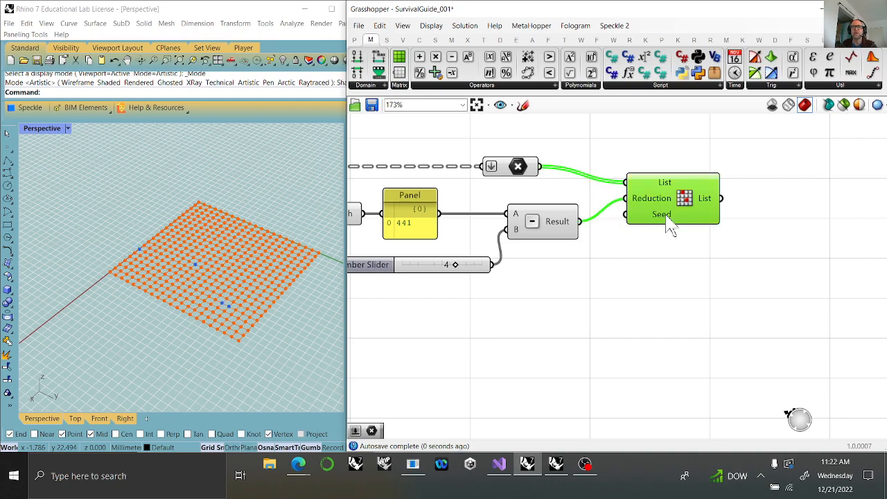
pyautogui.moveTo(675, 223); pyautogui.dragTo(697, 235)
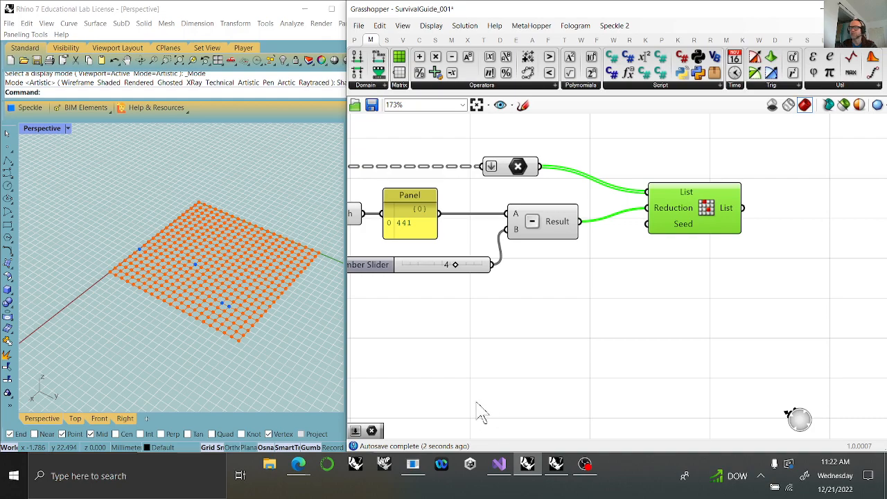
# Add a Number Slider ranging from 41 to 61, connect it to Random Reduce's Seed input, and place it below the 4 slider.
pyautogui.doubleClick(501, 323)
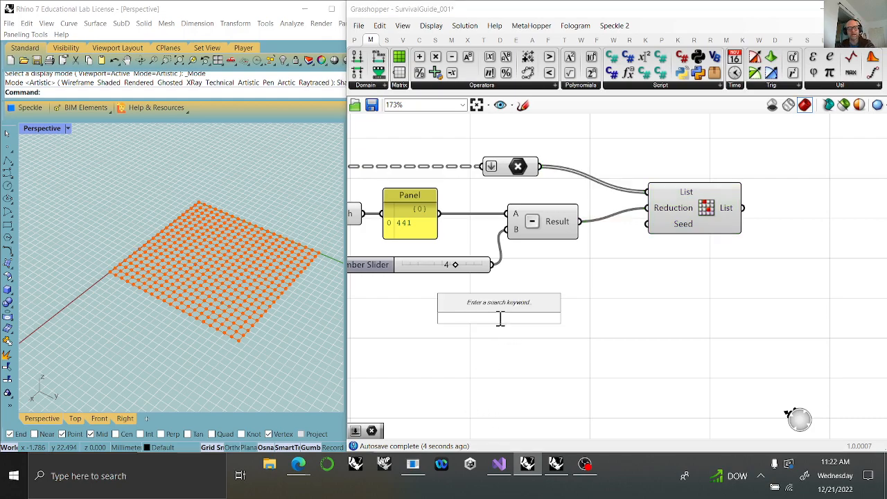
pyautogui.write('41..')
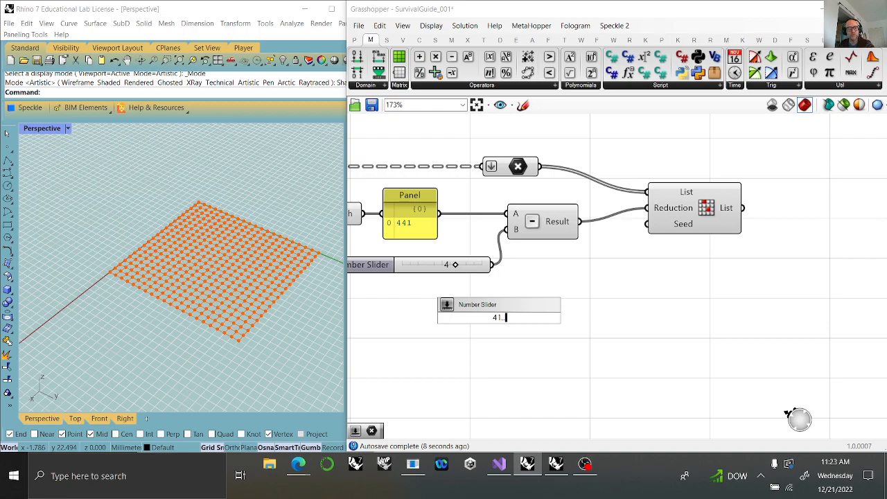
pyautogui.write('61')
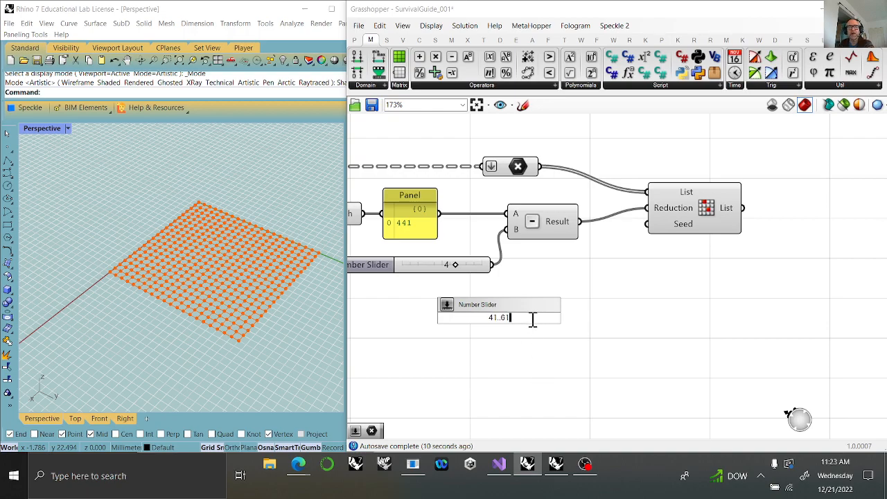
pyautogui.press('Return')
pyautogui.moveTo(582, 320); pyautogui.dragTo(566, 276)
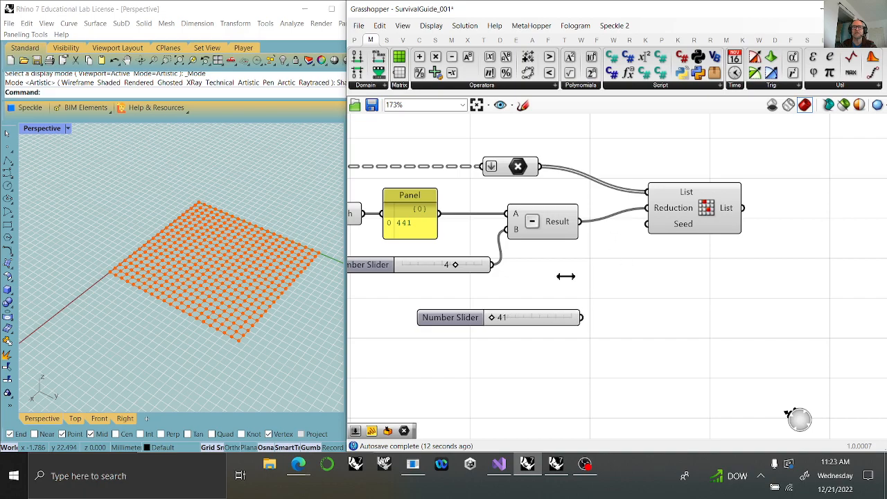
pyautogui.moveTo(580, 318); pyautogui.dragTo(647, 224)
pyautogui.moveTo(549, 321); pyautogui.dragTo(532, 315)
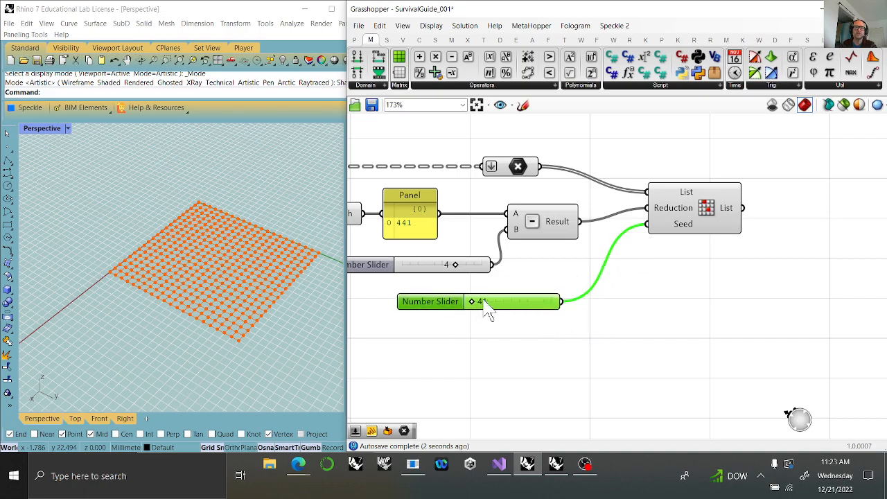
pyautogui.moveTo(228, 283)
pyautogui.mouseDown(button='right')
pyautogui.moveTo(220, 296)
pyautogui.moveTo(215, 283)
pyautogui.mouseUp(button='right')
pyautogui.scroll(-7, 215, 283)
pyautogui.scroll(9, 254, 301)
pyautogui.moveTo(254, 309); pyautogui.dragTo(277, 295, button='right')
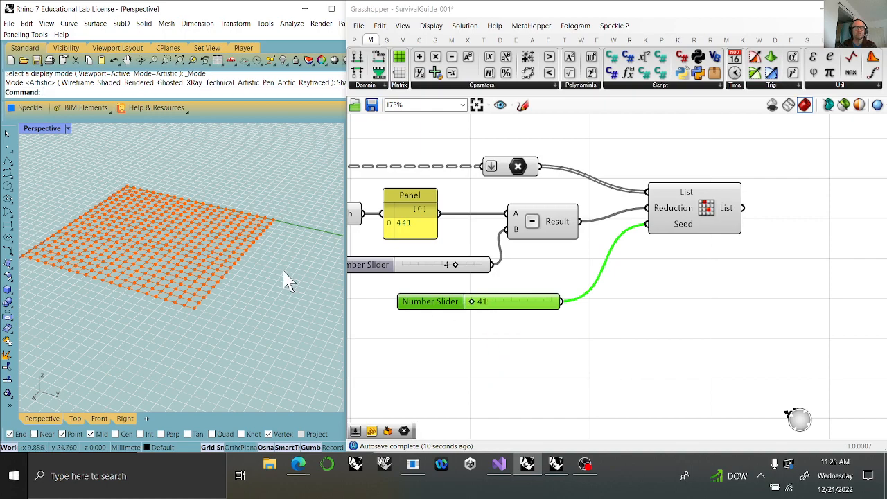
pyautogui.scroll(-5, 234, 195)
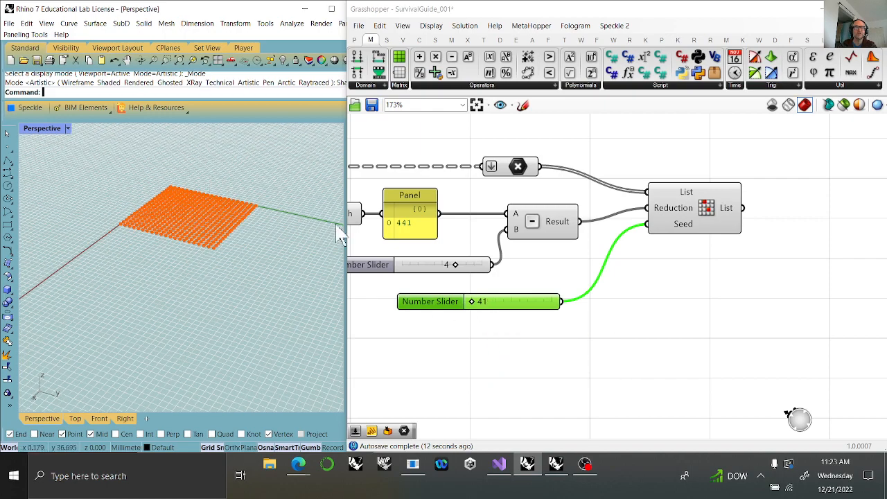
# Align the Random Reduce component level with the Subtraction Result and set its seed slider to 47.
pyautogui.scroll(5, 169, 186)
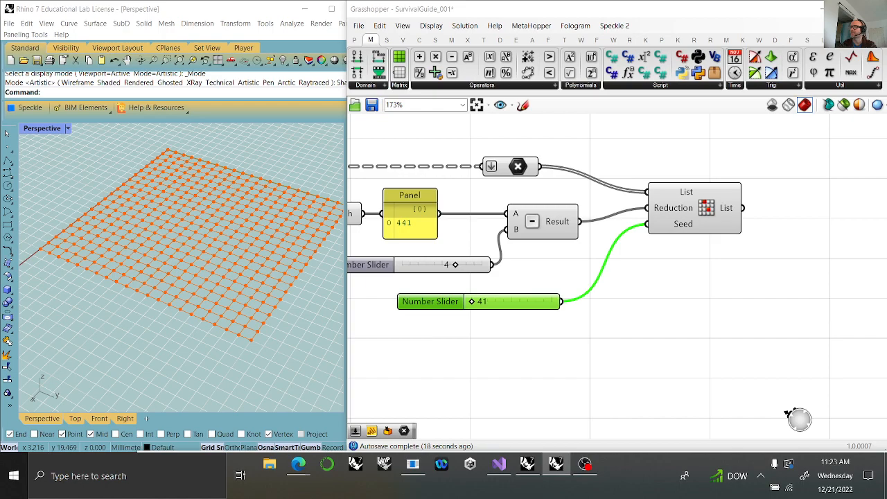
pyautogui.moveTo(697, 223); pyautogui.dragTo(691, 237)
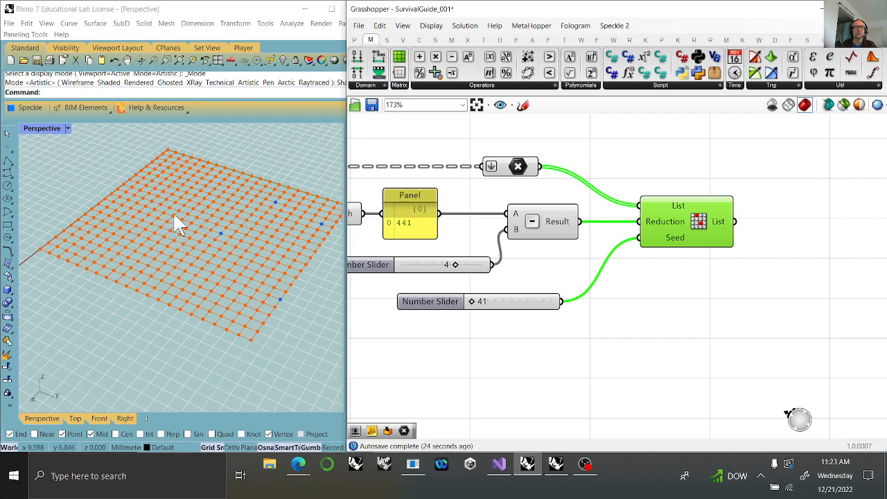
pyautogui.moveTo(471, 301); pyautogui.dragTo(495, 305)
# Add a Point parameter and connect Random Reduce's List output to it.
pyautogui.moveTo(738, 310); pyautogui.dragTo(602, 319, button='right')
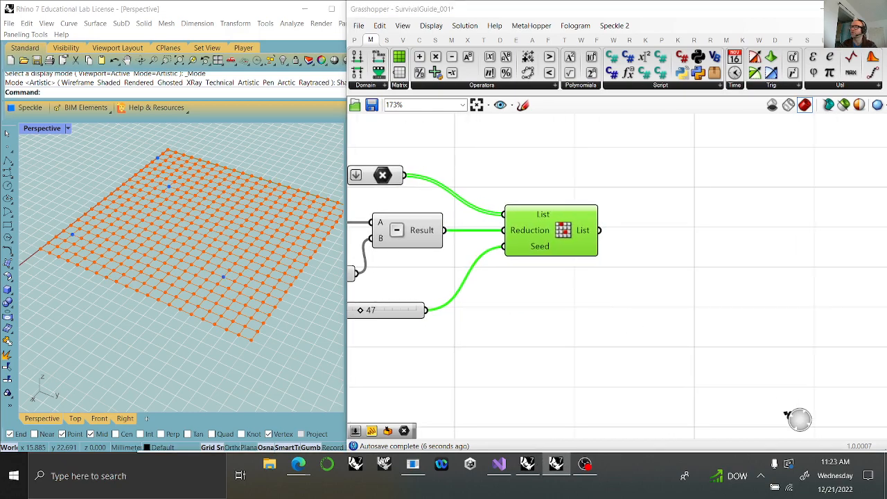
pyautogui.click(354, 39)
pyautogui.moveTo(357, 73); pyautogui.dragTo(668, 234)
pyautogui.moveTo(598, 230); pyautogui.dragTo(652, 232)
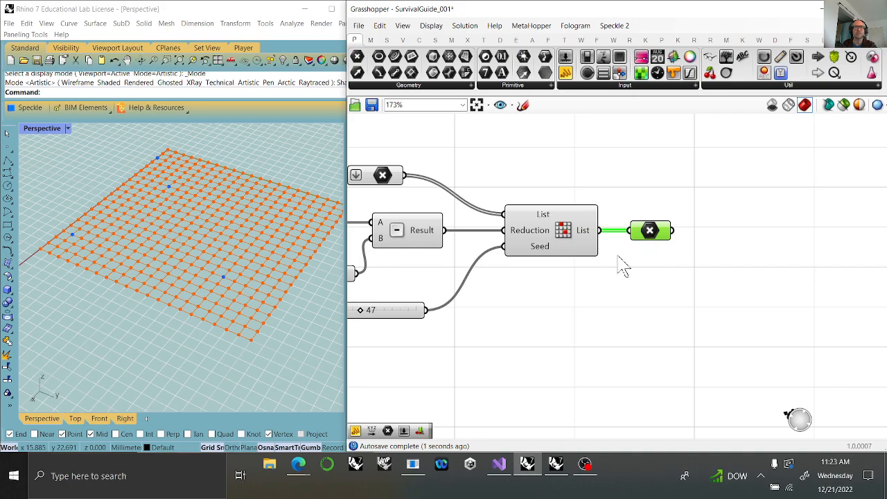
# Add a Deconstruct component for the reduced points, connect the Point parameter to it, and inspect its X and Y component values.
pyautogui.moveTo(660, 296); pyautogui.dragTo(506, 299, button='right')
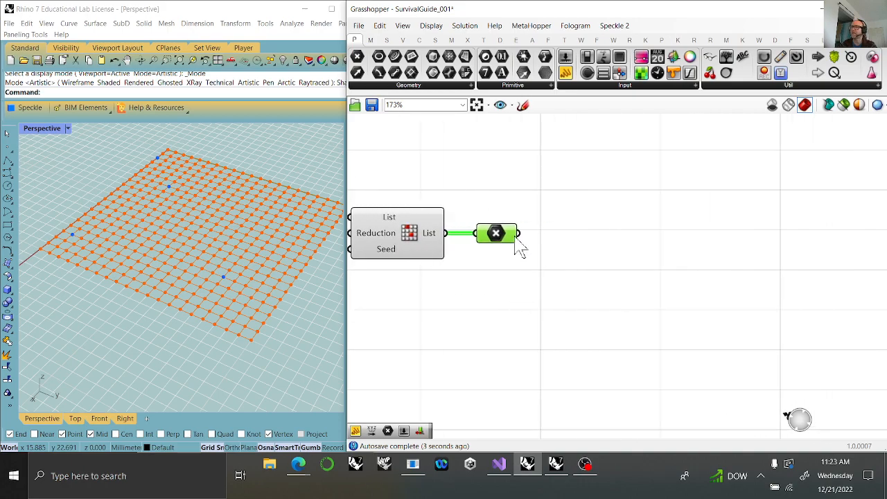
pyautogui.click(402, 40)
pyautogui.moveTo(661, 72); pyautogui.dragTo(610, 229)
pyautogui.moveTo(517, 233); pyautogui.dragTo(574, 242)
pyautogui.moveTo(617, 285); pyautogui.dragTo(523, 249, button='right')
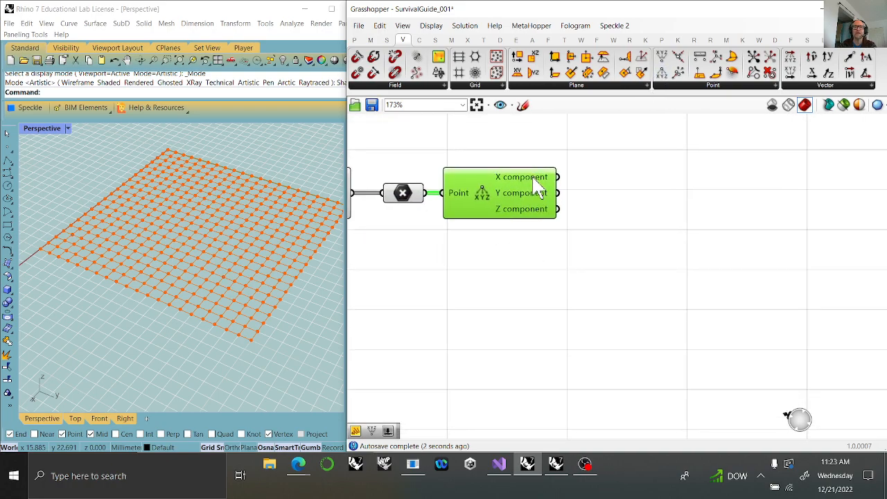
pyautogui.moveTo(534, 179)
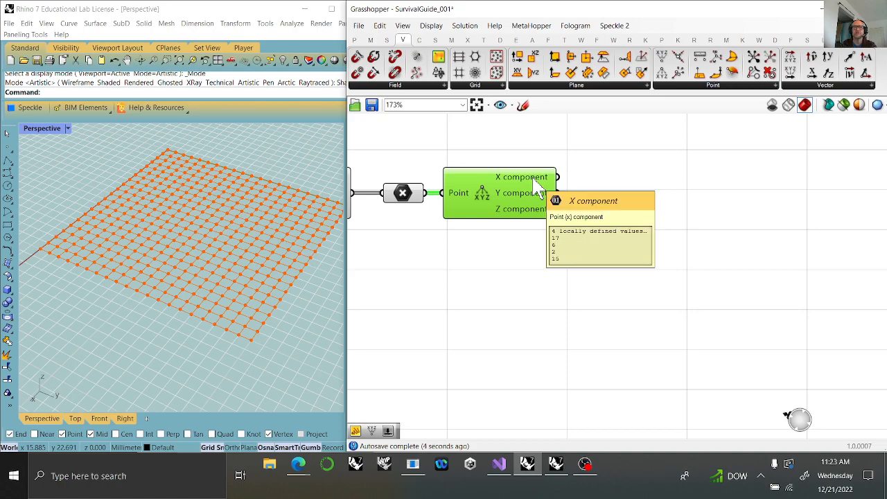
pyautogui.moveTo(525, 200)
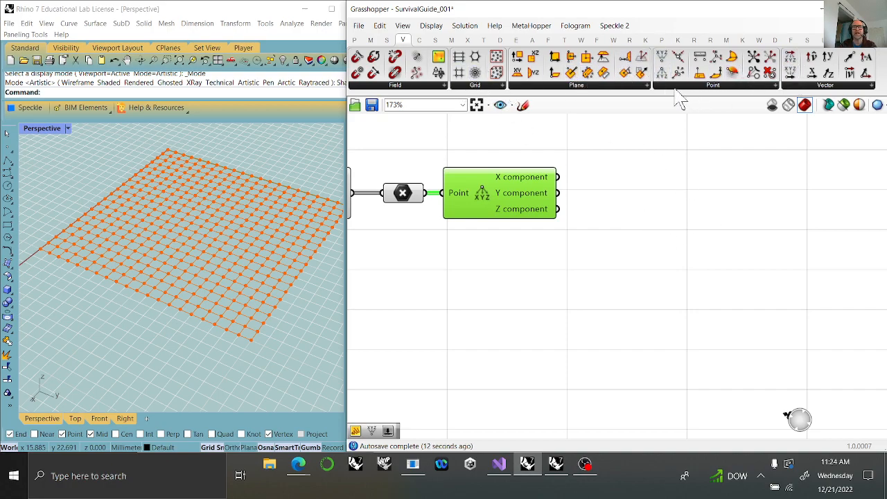
# Add a Construct Point component and place a Sort List component between it and the Deconstruct component.
pyautogui.moveTo(663, 58); pyautogui.dragTo(784, 204)
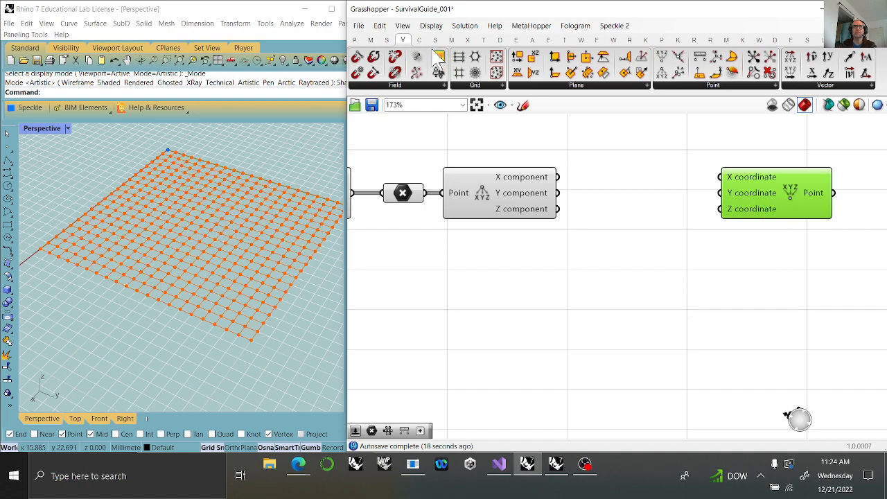
pyautogui.click(387, 39)
pyautogui.click(644, 184)
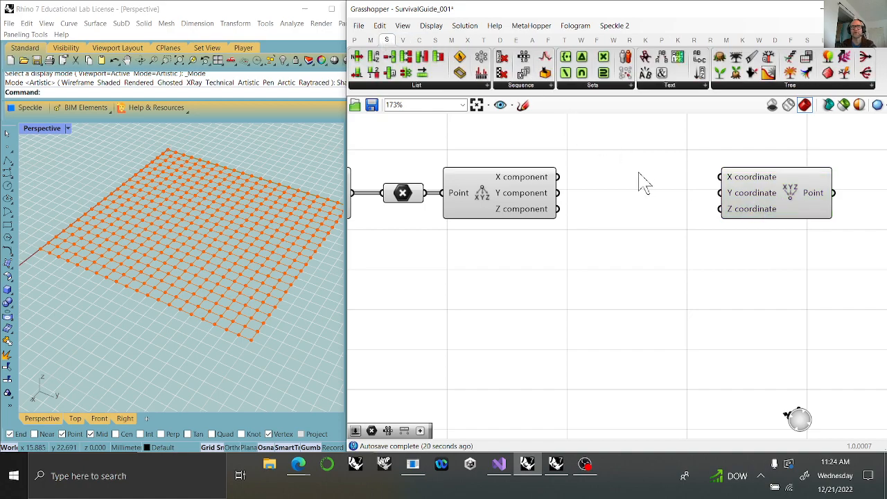
pyautogui.doubleClick(643, 181)
pyautogui.write('sort')
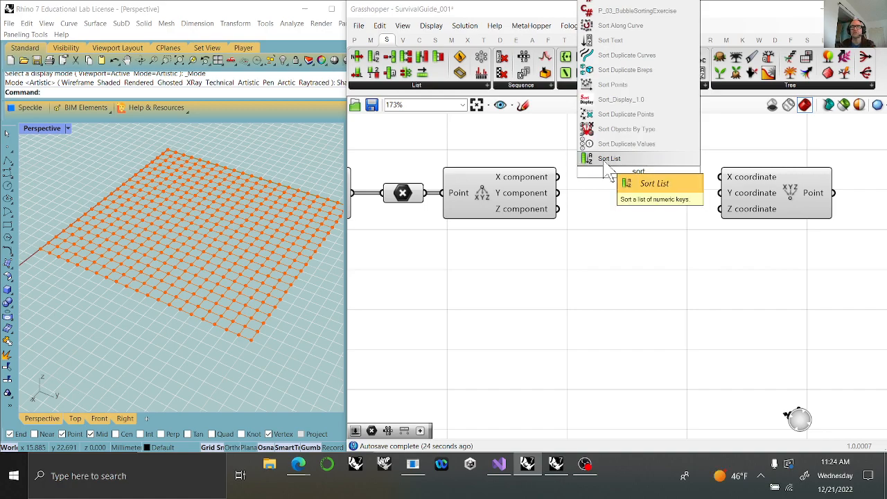
pyautogui.click(604, 165)
# Connect X component to Sort List's Keys and Y component to Values A, and feed the sorted Keys into Construct Point's X coordinate.
pyautogui.moveTo(559, 177); pyautogui.dragTo(586, 166)
pyautogui.moveTo(559, 193); pyautogui.dragTo(586, 181)
pyautogui.moveTo(696, 164); pyautogui.dragTo(724, 175)
pyautogui.click(641, 169)
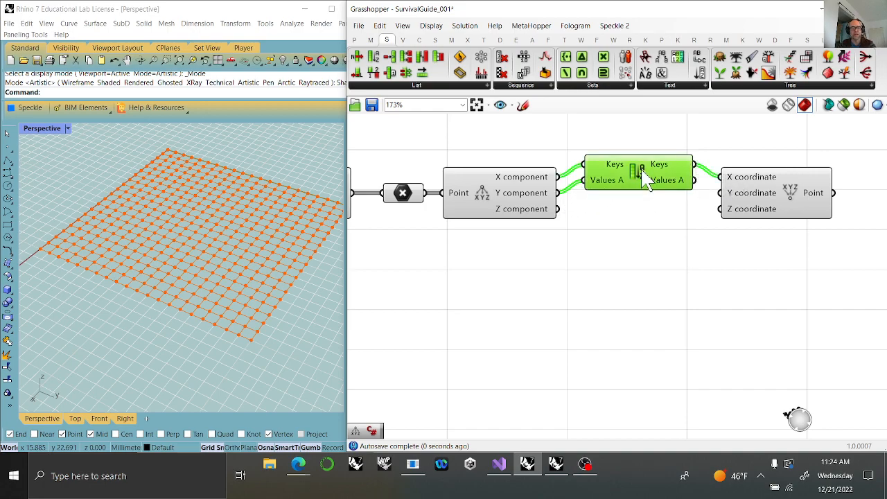
# Duplicate the Sort List, wire Y component to its Keys and X component to Values A, and connect its Values A output to Y coordinate.
pyautogui.keyDown('alt'); pyautogui.moveTo(644, 179); pyautogui.dragTo(639, 228); pyautogui.keyUp('alt')
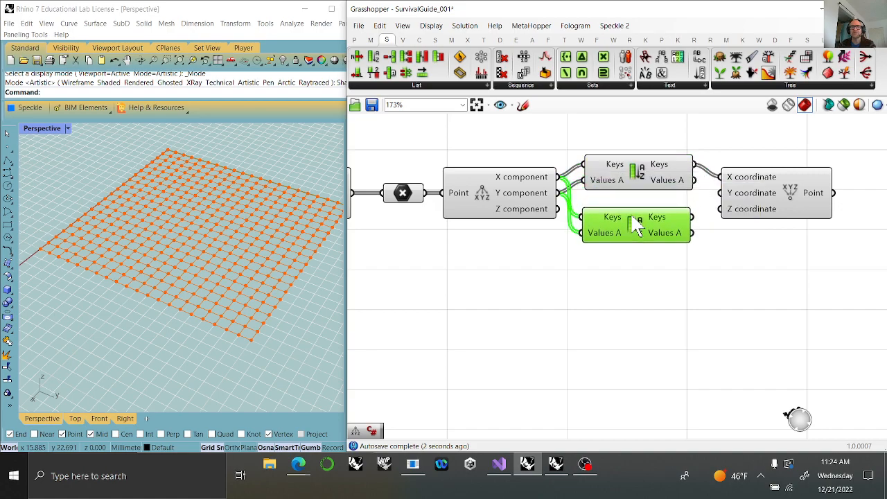
pyautogui.moveTo(665, 179)
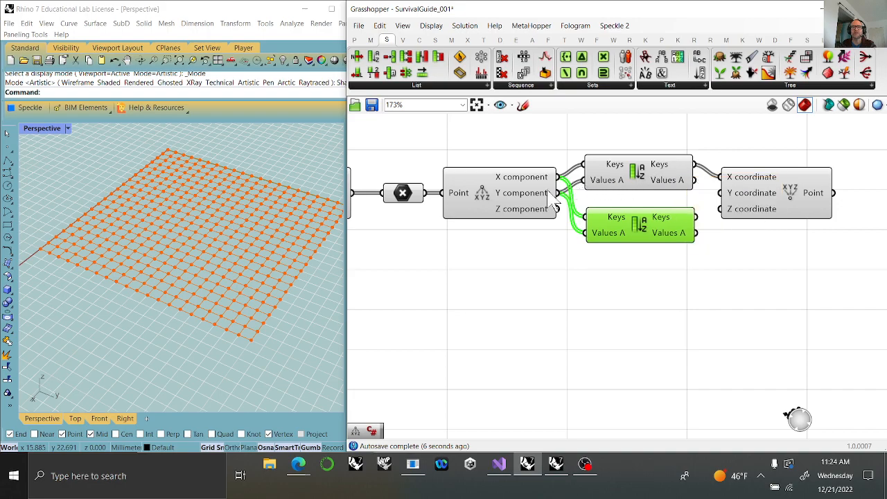
pyautogui.moveTo(534, 184)
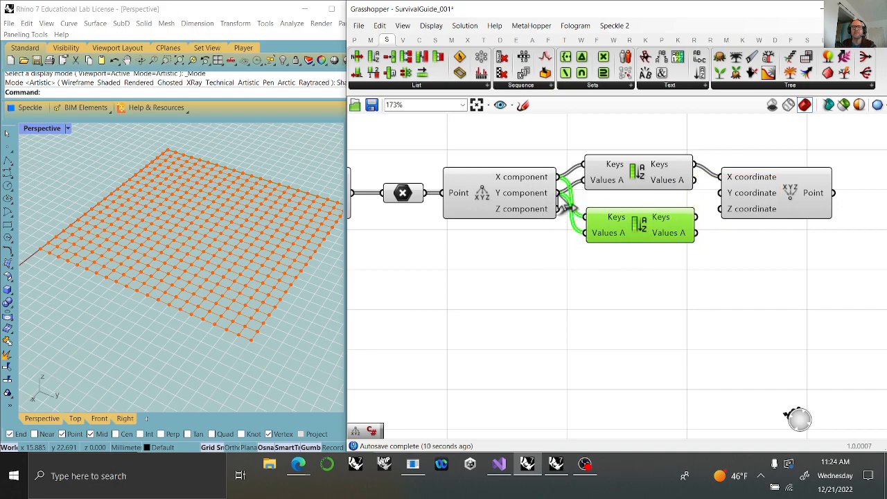
pyautogui.keyDown('ctrl'); pyautogui.keyDown('shift'); pyautogui.moveTo(565, 206); pyautogui.dragTo(586, 233); pyautogui.keyUp('shift'); pyautogui.keyUp('ctrl')
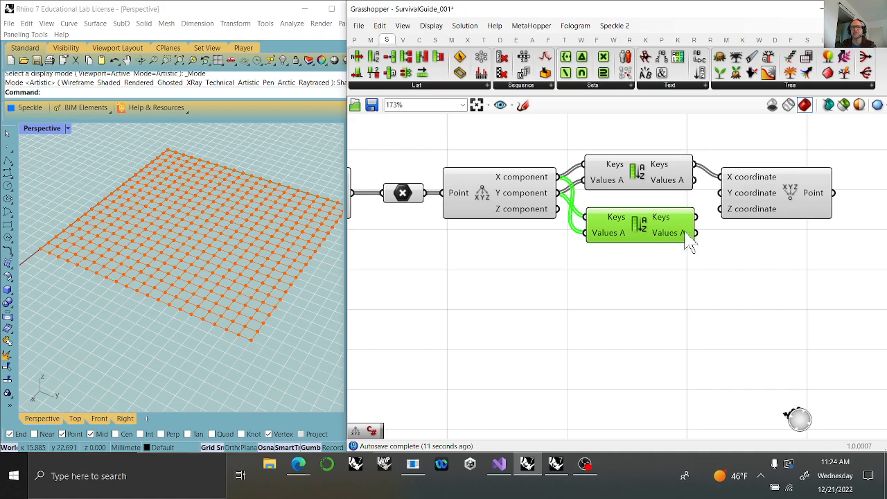
pyautogui.moveTo(686, 233)
pyautogui.moveTo(717, 215); pyautogui.dragTo(727, 192)
pyautogui.click(777, 193)
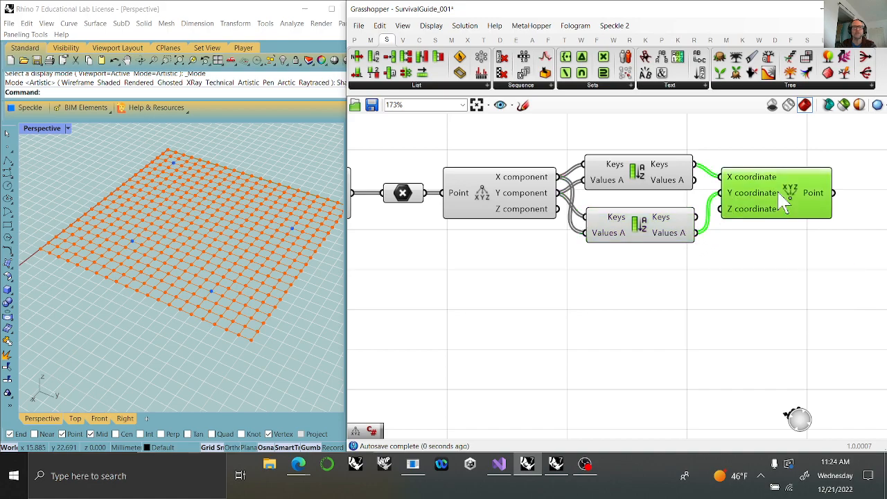
# Compare the outputs of the two Sort List components and check the points constructed from them.
pyautogui.moveTo(758, 297); pyautogui.dragTo(658, 269, button='right')
pyautogui.click(553, 223)
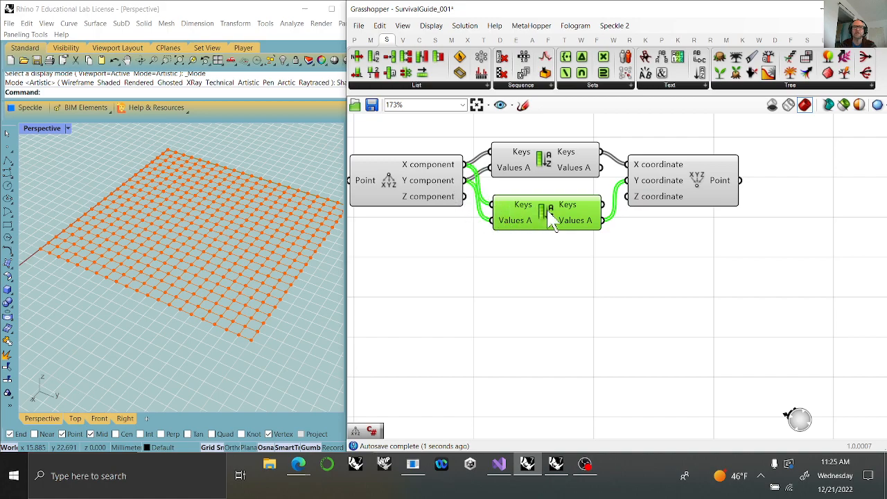
pyautogui.moveTo(586, 232)
pyautogui.moveTo(575, 166)
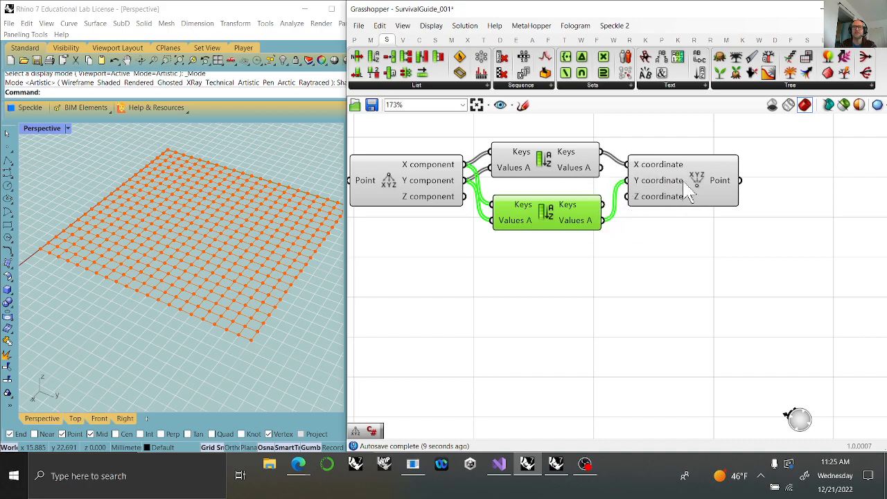
pyautogui.click(688, 195)
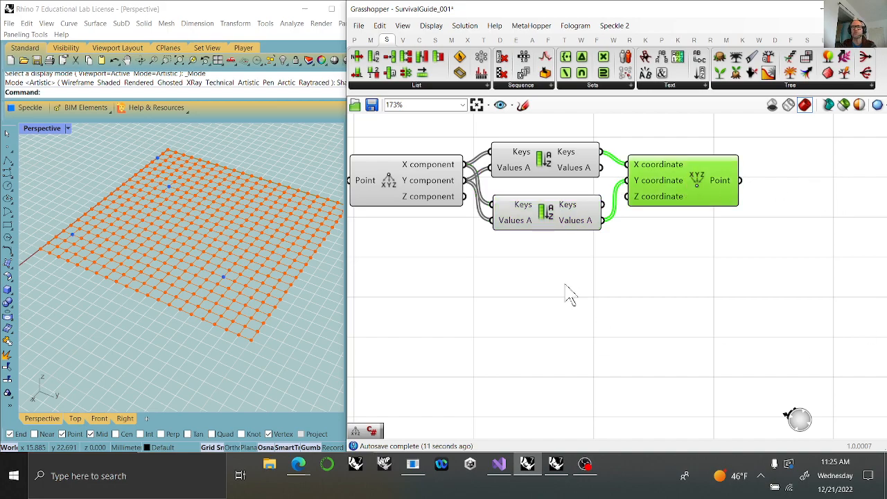
# Add a second Point parameter and connect Construct Point's Point output to it.
pyautogui.moveTo(772, 284); pyautogui.dragTo(639, 295, button='right')
pyautogui.moveTo(581, 182)
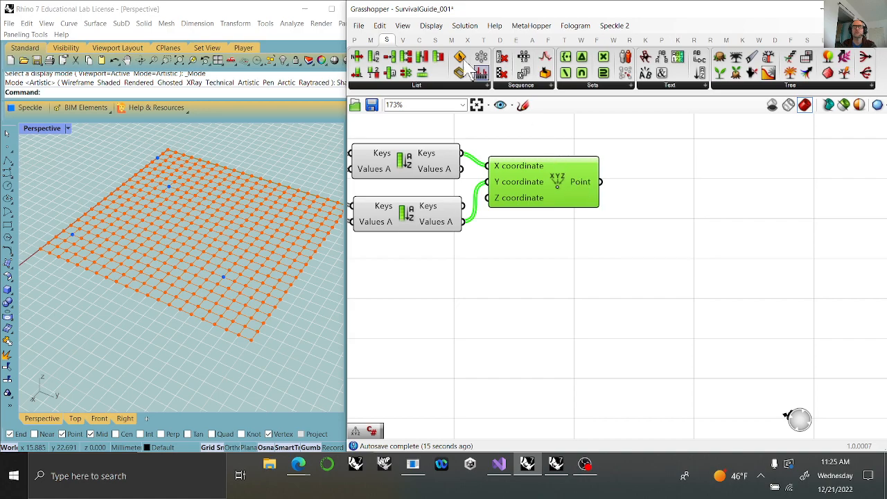
pyautogui.click(354, 40)
pyautogui.moveTo(357, 56); pyautogui.dragTo(664, 191)
pyautogui.moveTo(600, 181); pyautogui.dragTo(632, 183)
# Add an Interpolate curve component and connect the sorted points to its Vertices input.
pyautogui.moveTo(719, 286); pyautogui.dragTo(526, 271, button='right')
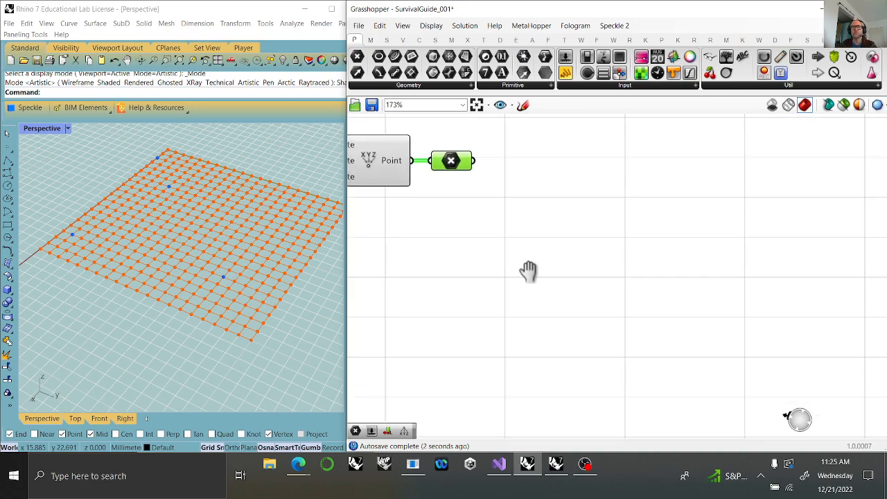
pyautogui.click(419, 39)
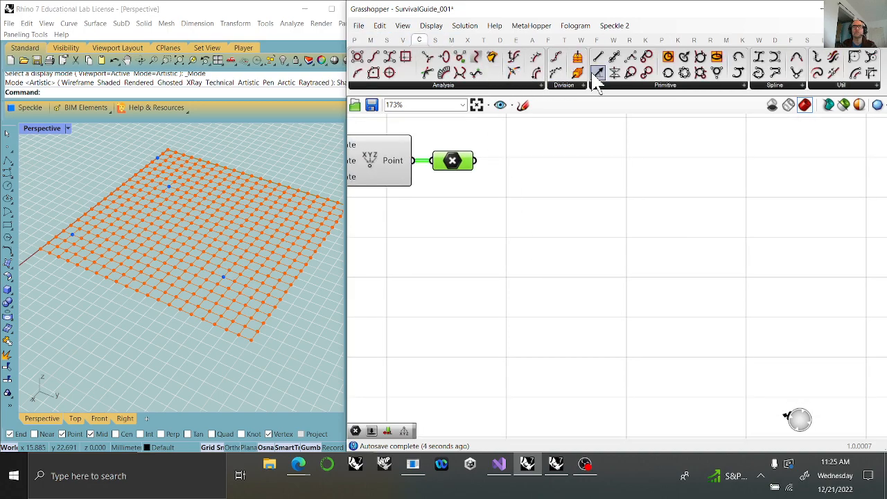
pyautogui.moveTo(759, 73); pyautogui.dragTo(552, 177)
pyautogui.moveTo(475, 161); pyautogui.dragTo(497, 152)
pyautogui.moveTo(561, 187); pyautogui.dragTo(574, 197)
# Rewire the lower Sort List so Y component feeds its Keys and X component feeds its Values A.
pyautogui.moveTo(443, 258); pyautogui.dragTo(763, 259, button='right')
pyautogui.moveTo(550, 247); pyautogui.dragTo(649, 299, button='right')
pyautogui.moveTo(557, 213); pyautogui.dragTo(586, 237)
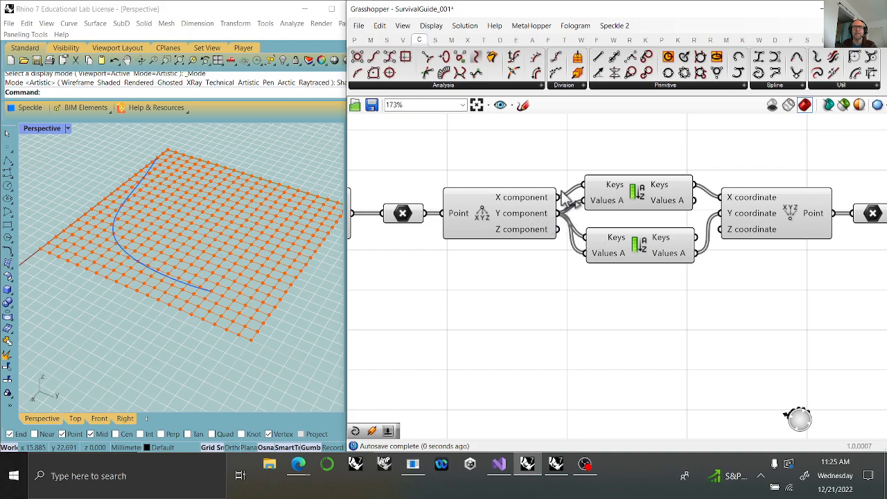
pyautogui.moveTo(570, 208); pyautogui.dragTo(586, 253)
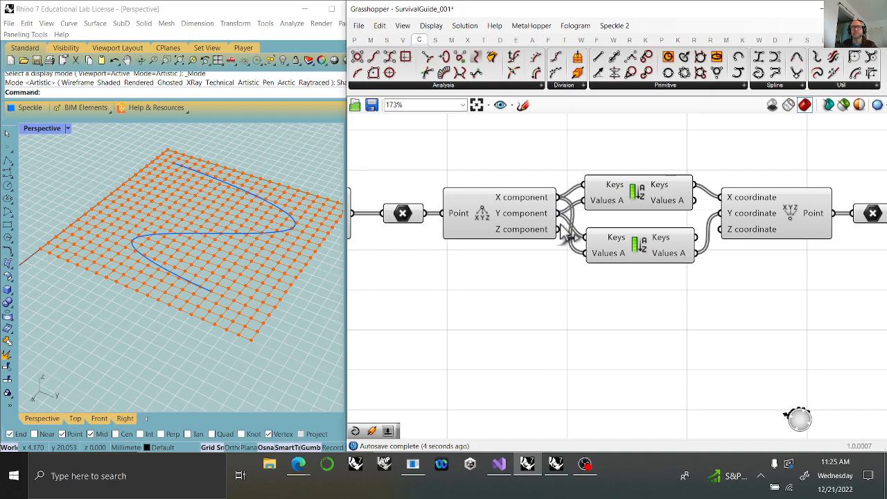
# Try grouping all components of the definition and ungroup them again.
pyautogui.moveTo(820, 315); pyautogui.dragTo(501, 293, button='right')
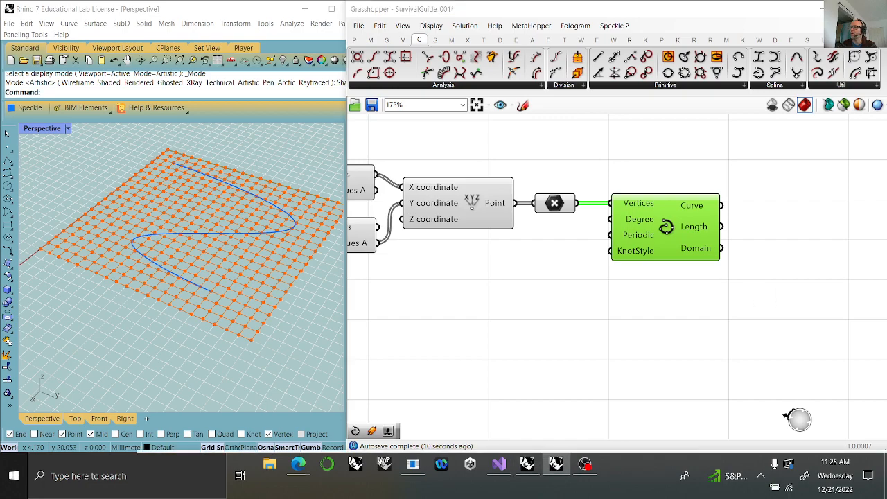
pyautogui.moveTo(797, 277); pyautogui.dragTo(547, 263, button='right')
pyautogui.scroll(-3, 556, 242)
pyautogui.moveTo(600, 255); pyautogui.dragTo(560, 246, button='right')
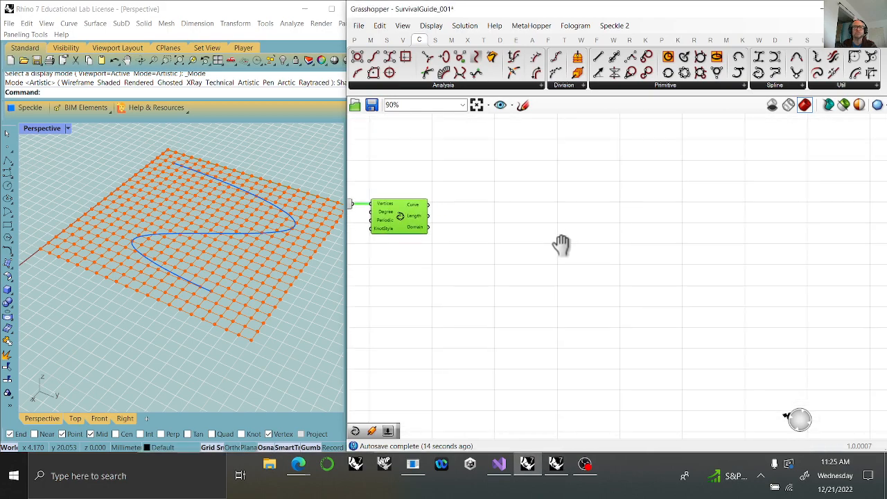
pyautogui.moveTo(397, 279); pyautogui.dragTo(720, 333, button='right')
pyautogui.scroll(-2, 702, 315)
pyautogui.scroll(-1, 654, 348)
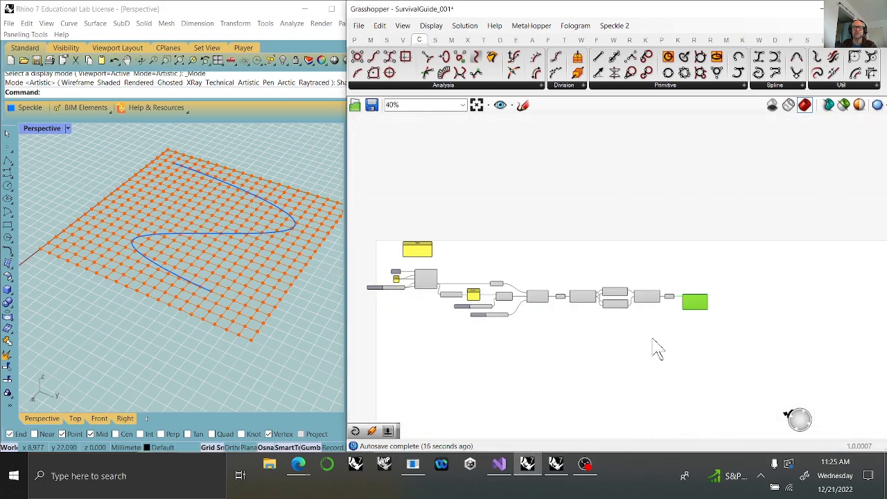
pyautogui.moveTo(708, 340); pyautogui.dragTo(372, 223)
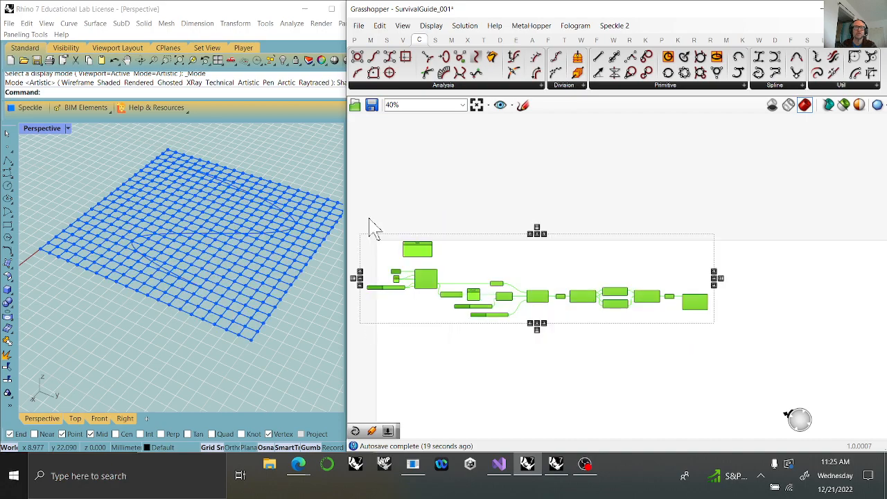
pyautogui.rightClick(409, 195)
pyautogui.click(435, 274)
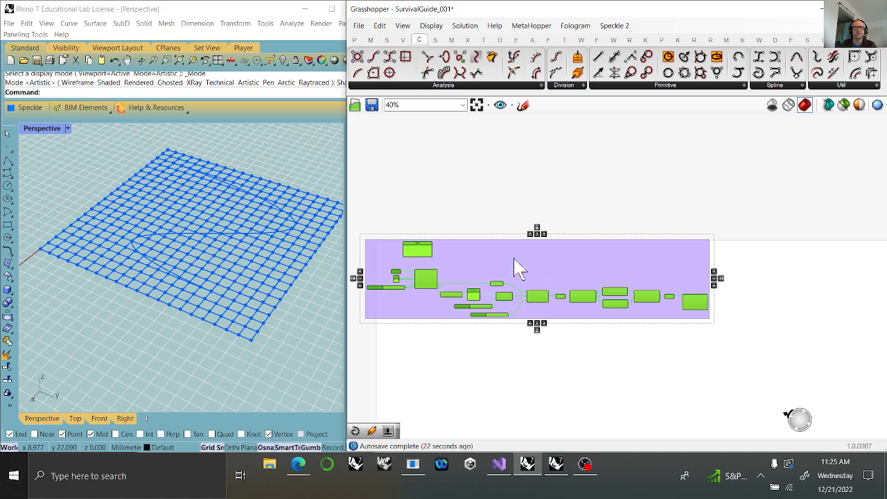
pyautogui.click(458, 190)
pyautogui.rightClick(525, 268)
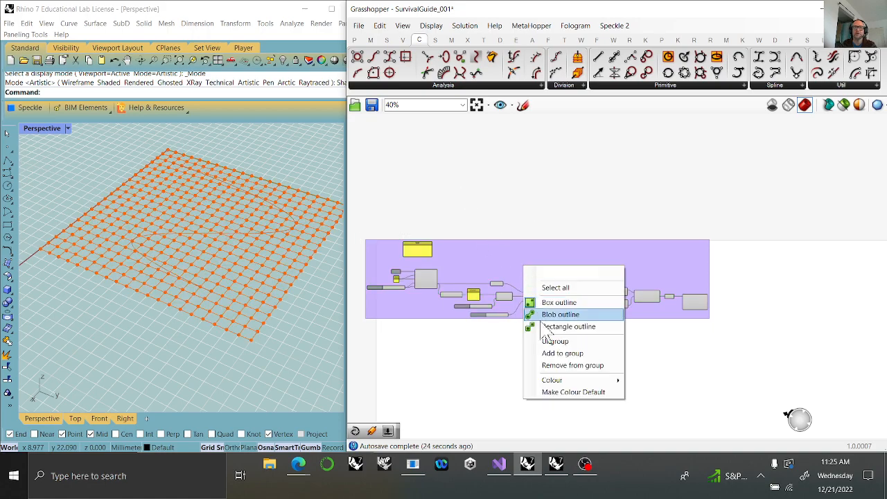
pyautogui.moveTo(555, 383)
pyautogui.click(557, 343)
# Set Random Reduce's seed slider to 61 to vary the interpolated curve.
pyautogui.moveTo(744, 337); pyautogui.dragTo(601, 327, button='right')
pyautogui.scroll(5, 580, 305)
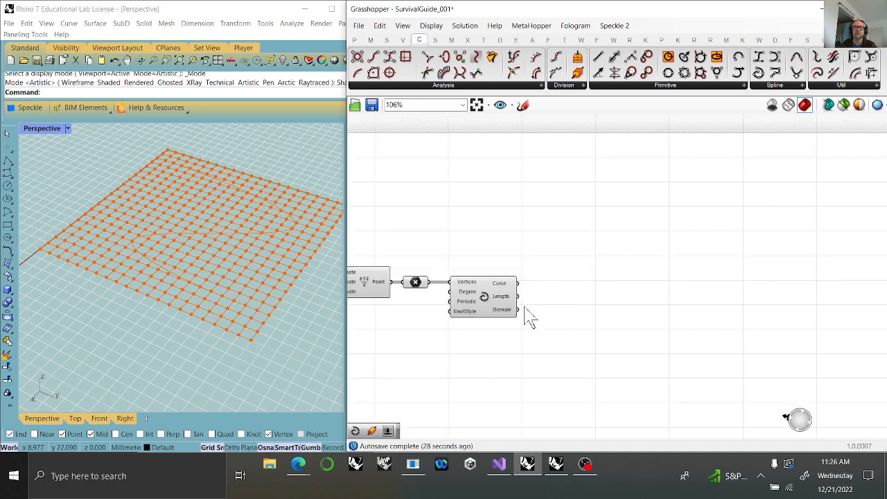
pyautogui.click(484, 297)
pyautogui.moveTo(248, 278); pyautogui.dragTo(238, 297, button='right')
pyautogui.moveTo(462, 333); pyautogui.dragTo(790, 322, button='right')
pyautogui.moveTo(391, 336); pyautogui.dragTo(614, 311, button='right')
pyautogui.scroll(4, 624, 298)
pyautogui.moveTo(654, 273)
pyautogui.mouseDown()
pyautogui.moveTo(699, 274)
pyautogui.moveTo(600, 273)
pyautogui.moveTo(667, 273)
pyautogui.mouseUp()
pyautogui.moveTo(723, 321)
pyautogui.mouseDown()
pyautogui.moveTo(765, 337)
pyautogui.moveTo(717, 330)
pyautogui.moveTo(727, 334)
pyautogui.mouseUp()
pyautogui.moveTo(796, 406); pyautogui.dragTo(537, 366, button='right')
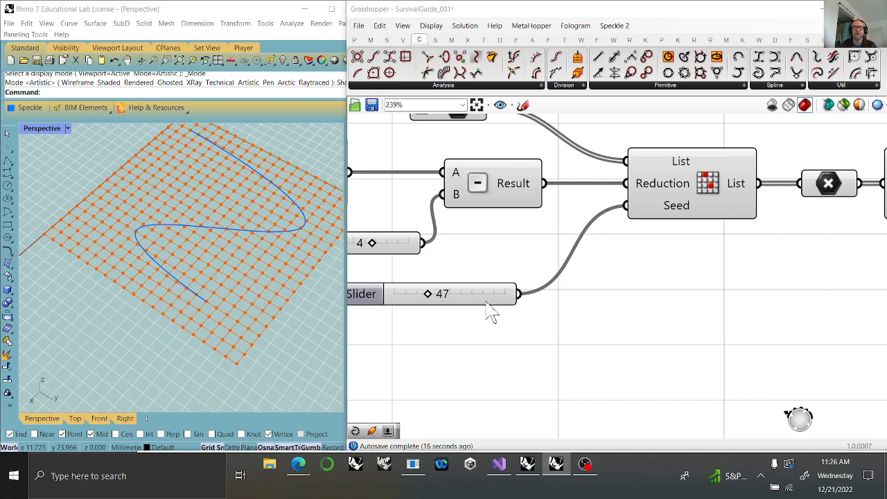
pyautogui.moveTo(429, 294); pyautogui.dragTo(527, 301)
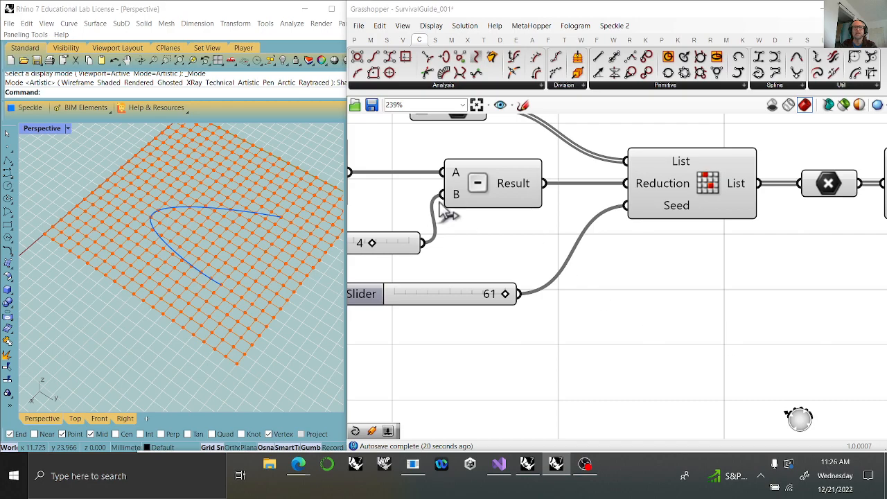
pyautogui.moveTo(719, 318); pyautogui.dragTo(508, 296, button='right')
pyautogui.moveTo(804, 273); pyautogui.dragTo(386, 321, button='right')
pyautogui.moveTo(755, 292); pyautogui.dragTo(362, 283, button='right')
pyautogui.moveTo(712, 332); pyautogui.dragTo(544, 296, button='right')
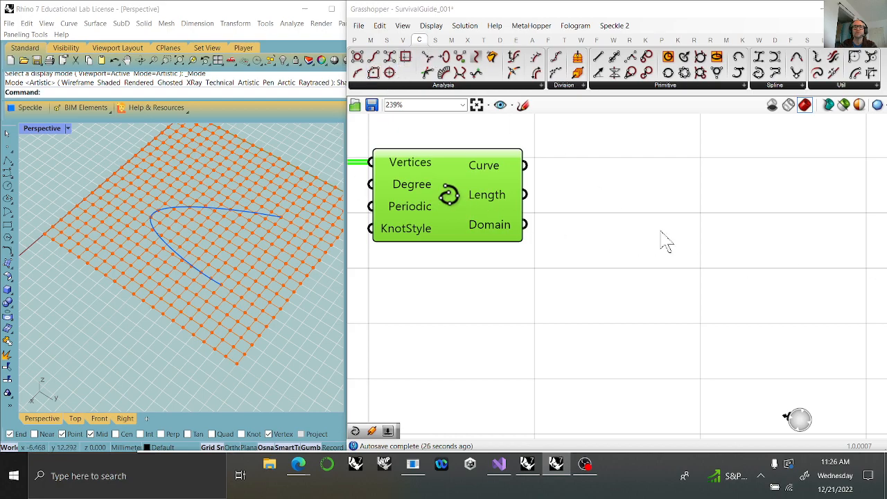
pyautogui.doubleClick(788, 206)
pyautogui.write('ext')
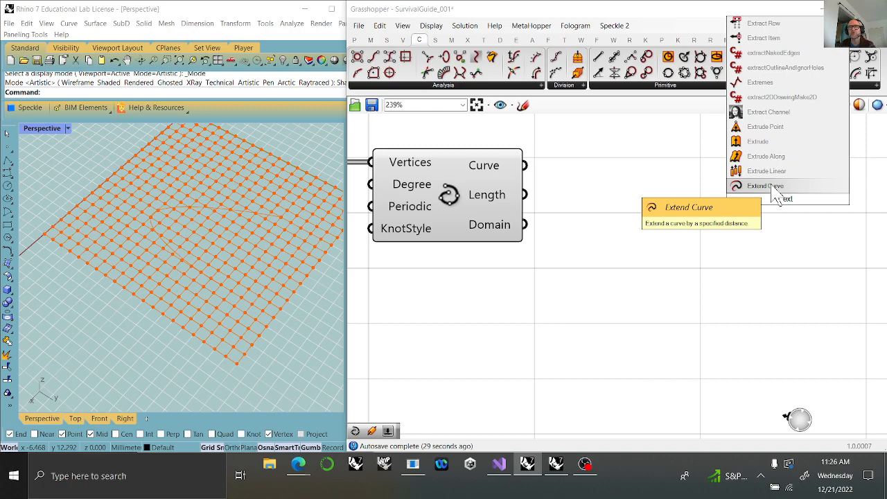
pyautogui.click(773, 188)
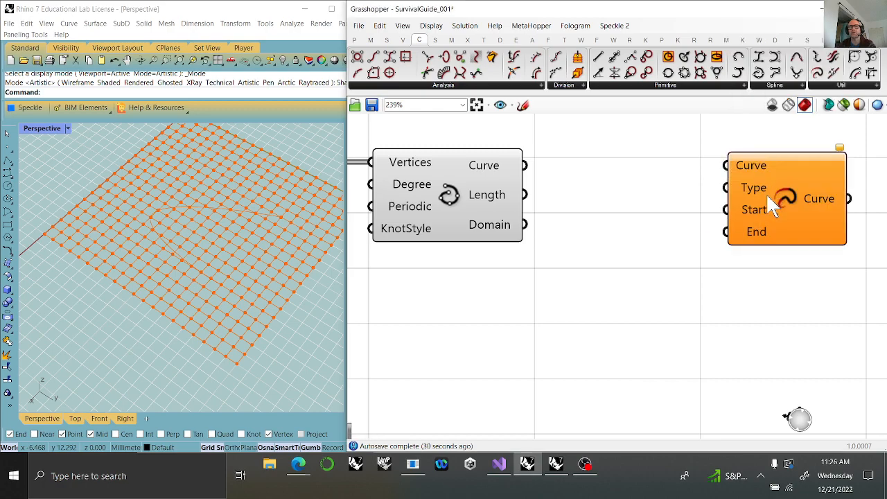
pyautogui.press('Delete')
pyautogui.doubleClick(771, 198)
pyautogui.write('extrudo')
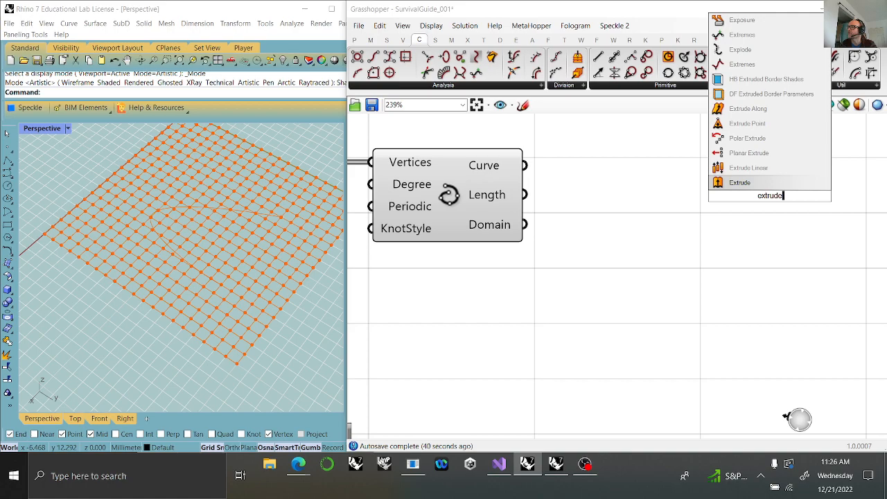
pyautogui.click(687, 295)
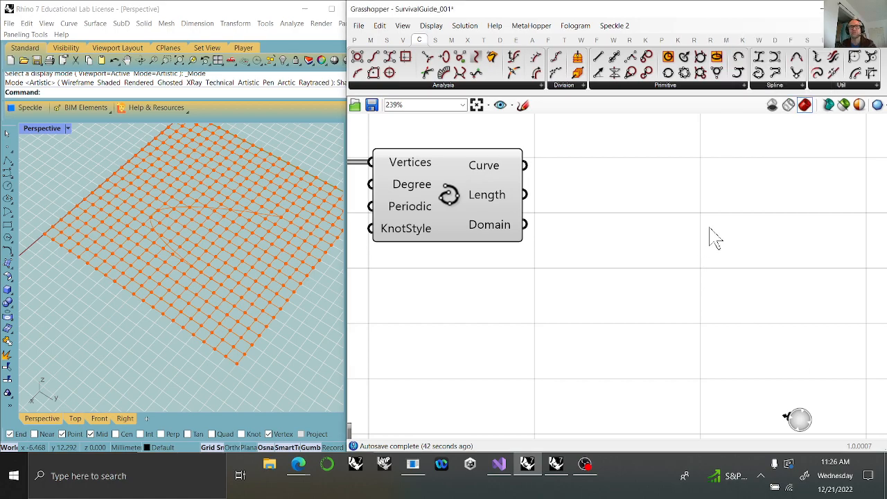
# Add an Offset Curve component well beyond Interpolate and connect the interpolated curve to its Curve input.
pyautogui.doubleClick(709, 229)
pyautogui.write('off')
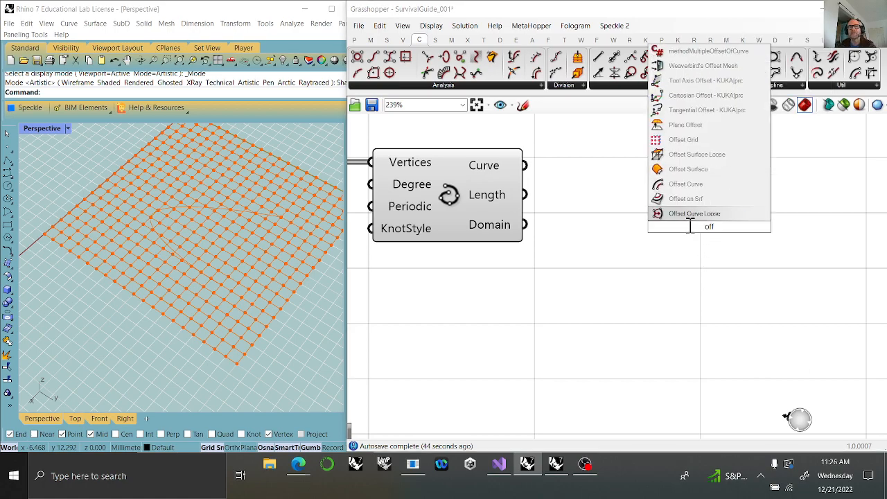
pyautogui.click(689, 183)
pyautogui.moveTo(716, 229); pyautogui.dragTo(831, 203)
pyautogui.moveTo(801, 225); pyautogui.dragTo(575, 256, button='right')
pyautogui.moveTo(574, 254); pyautogui.dragTo(733, 255)
pyautogui.moveTo(576, 304); pyautogui.dragTo(804, 313, button='right')
pyautogui.scroll(-3, 573, 320)
pyautogui.moveTo(490, 233); pyautogui.dragTo(724, 228)
pyautogui.click(456, 255)
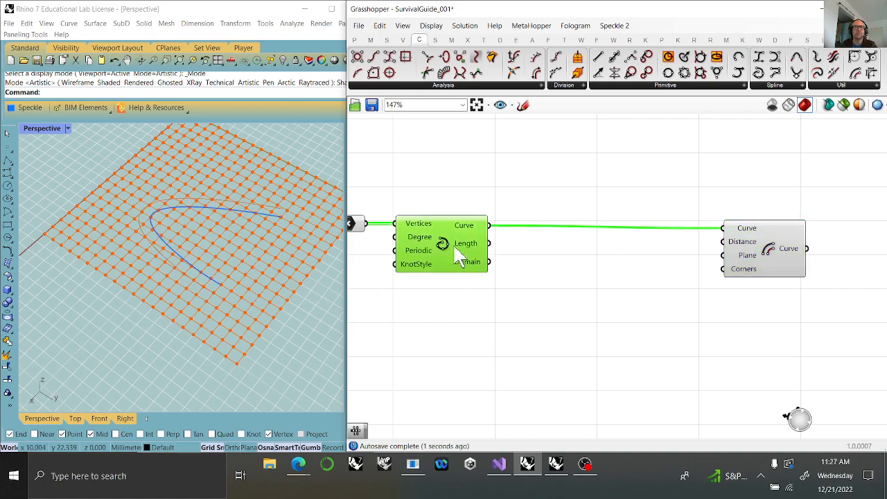
pyautogui.moveTo(806, 343); pyautogui.dragTo(442, 201)
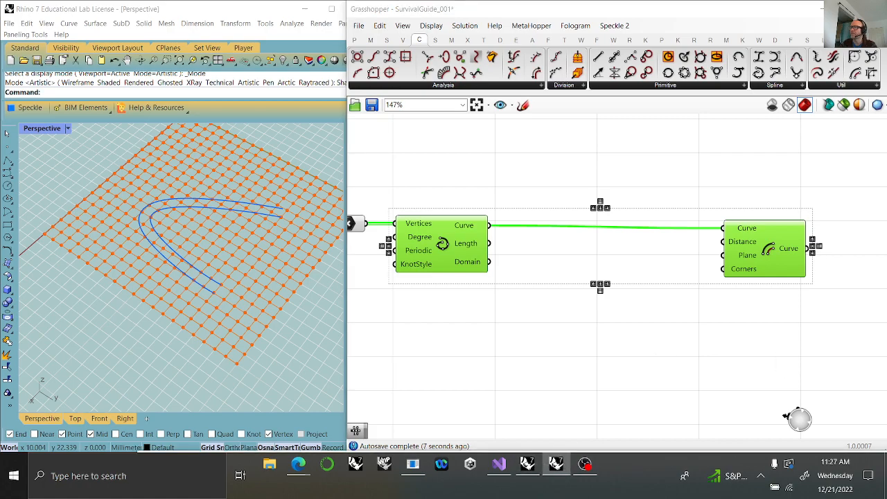
# Place two Graph Mappers between Interpolate and Offset Curve, the second one lower and further along than the first.
pyautogui.click(354, 39)
pyautogui.click(624, 87)
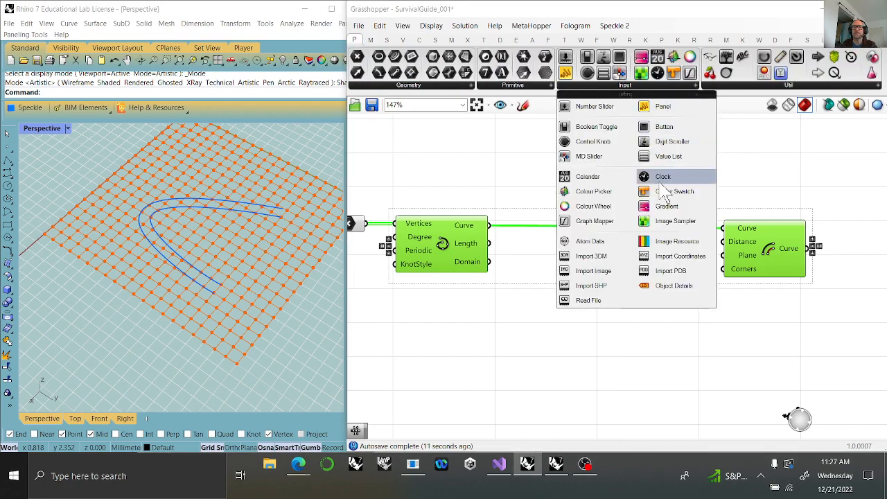
pyautogui.moveTo(588, 223); pyautogui.dragTo(525, 363)
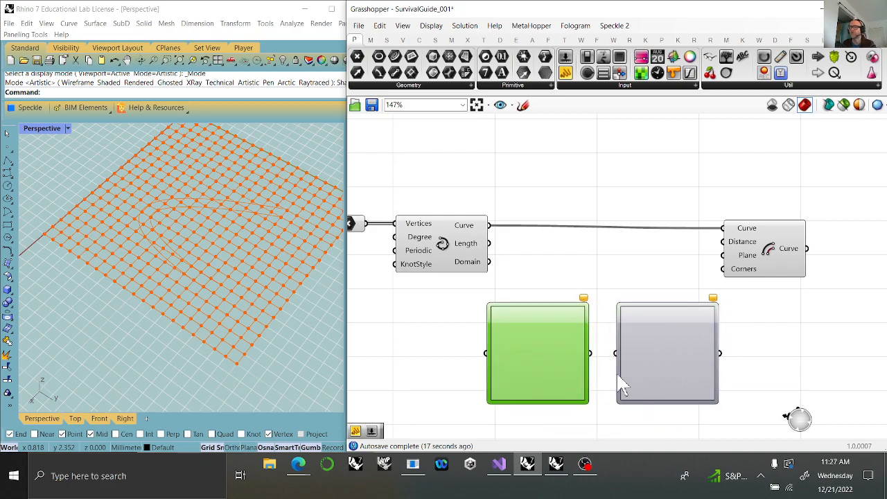
pyautogui.moveTo(622, 386); pyautogui.dragTo(672, 261, button='right')
pyautogui.moveTo(719, 254); pyautogui.dragTo(713, 351)
pyautogui.moveTo(647, 309); pyautogui.dragTo(732, 333, button='right')
# Add a Range component and connect its output to the first Graph Mapper.
pyautogui.doubleClick(524, 265)
pyautogui.write('range')
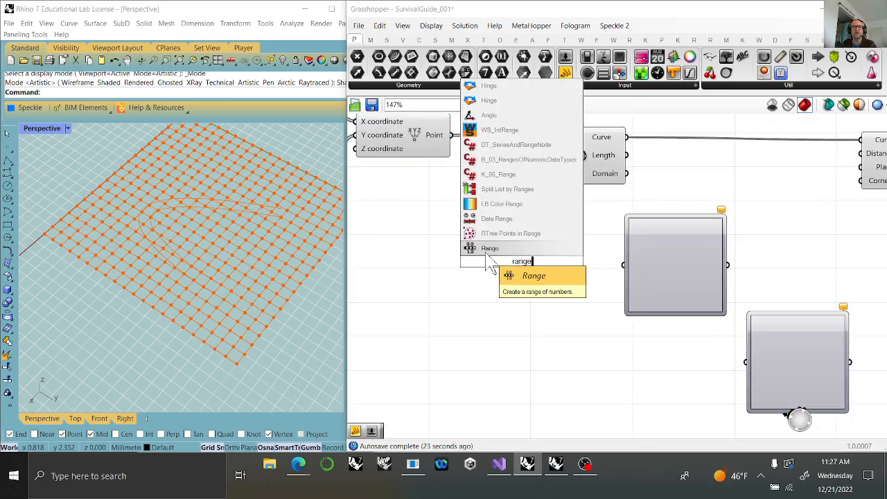
pyautogui.press('Return')
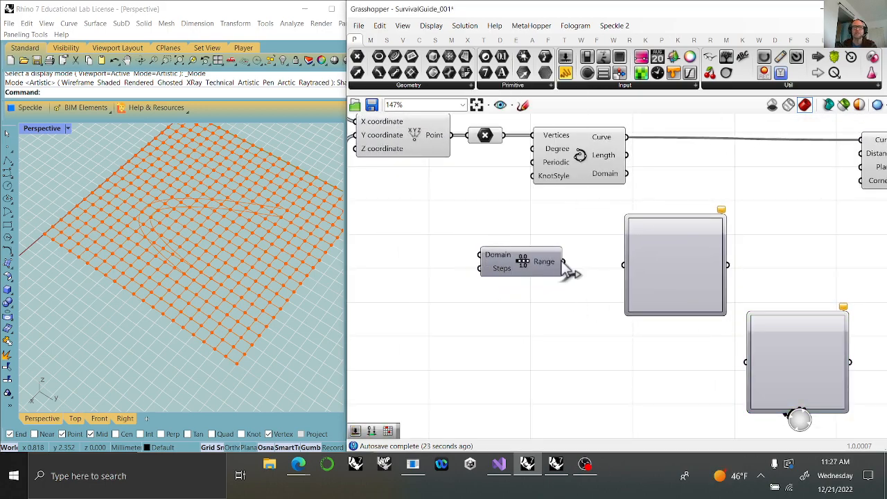
pyautogui.moveTo(546, 273); pyautogui.dragTo(623, 264)
# Place a Construct Domain component in front of the Range component.
pyautogui.click(371, 40)
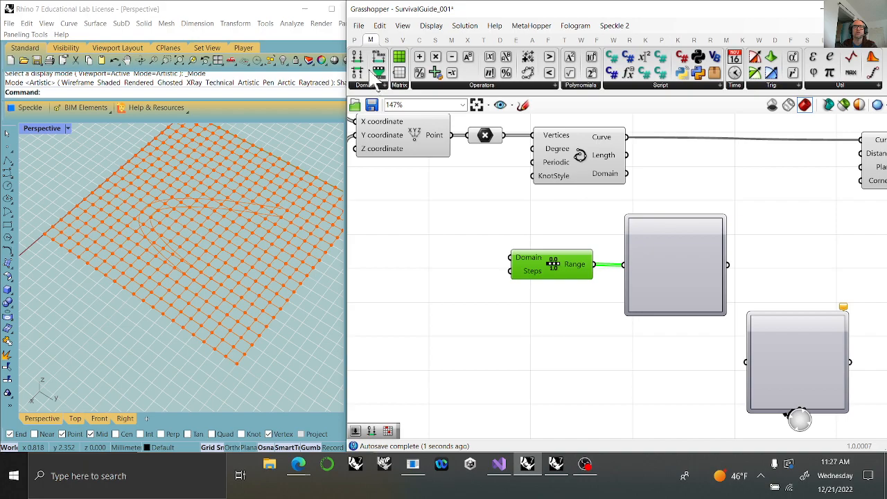
pyautogui.click(357, 56)
pyautogui.click(412, 255)
pyautogui.moveTo(432, 284); pyautogui.dragTo(570, 283, button='right')
pyautogui.moveTo(570, 283); pyautogui.dragTo(580, 286)
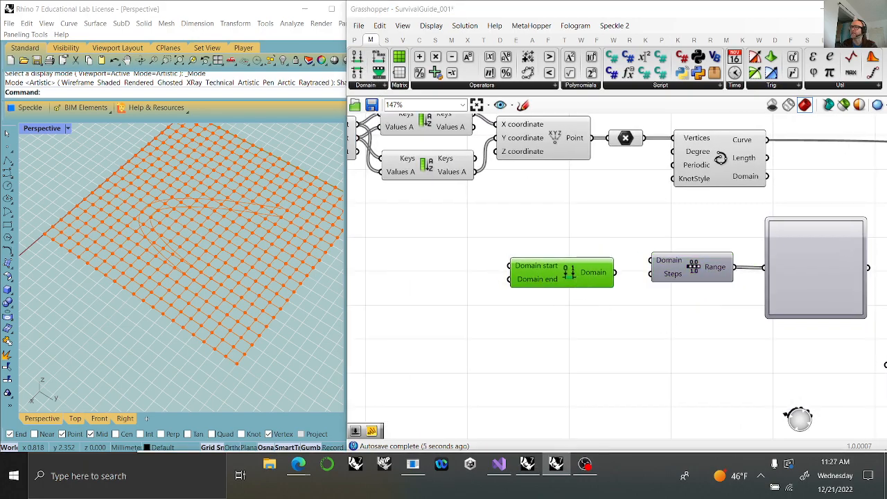
# Feed Domain end from a new number slider of 1.00 and connect the constructed domain to Range's Domain input.
pyautogui.doubleClick(401, 286)
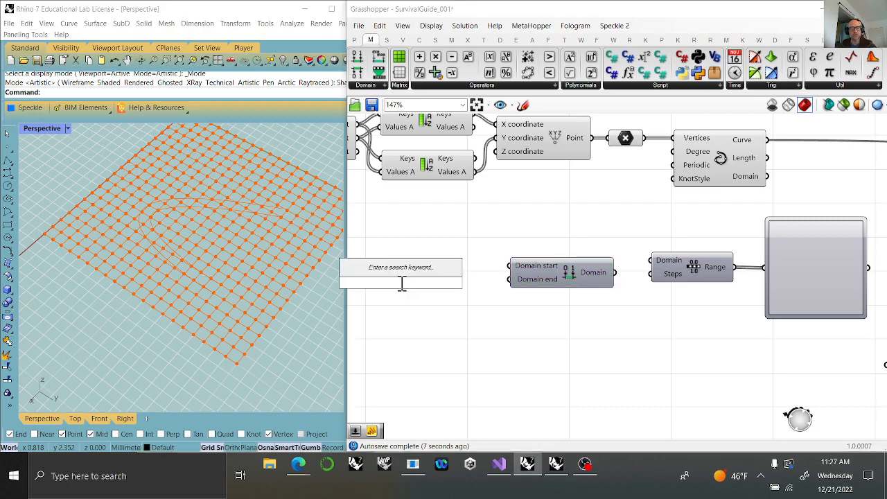
pyautogui.write('1')
pyautogui.press('Return')
pyautogui.moveTo(470, 283); pyautogui.dragTo(527, 280)
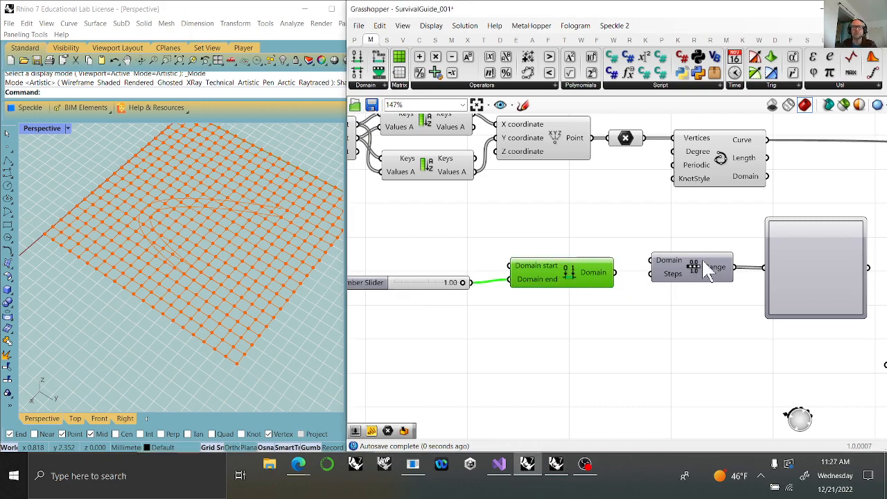
pyautogui.moveTo(614, 272); pyautogui.dragTo(653, 261)
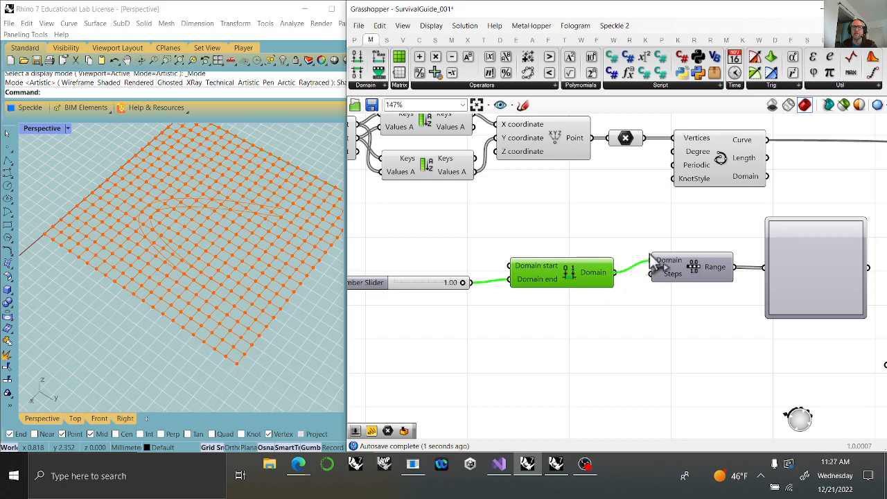
# Add a number slider of 14, connect it to Range's Steps input and insert a relay in that wire.
pyautogui.doubleClick(596, 357)
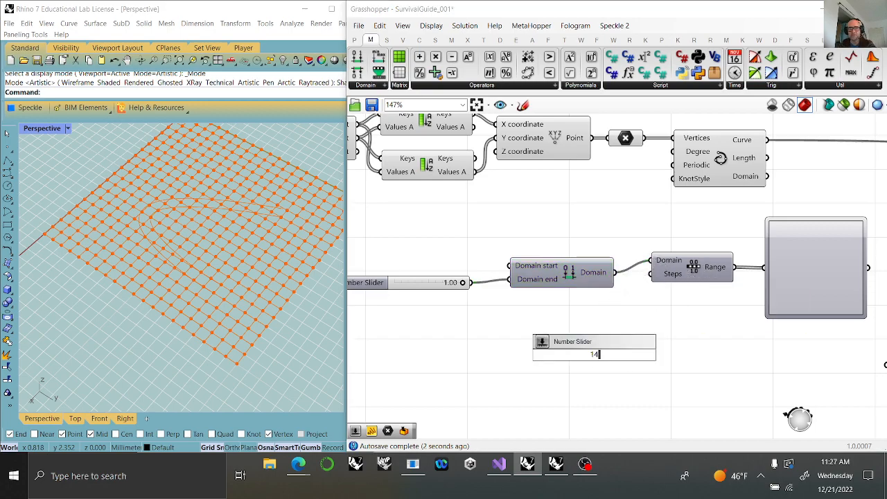
pyautogui.write('14')
pyautogui.press('Return')
pyautogui.moveTo(664, 354); pyautogui.dragTo(658, 292)
pyautogui.moveTo(641, 359); pyautogui.dragTo(587, 358)
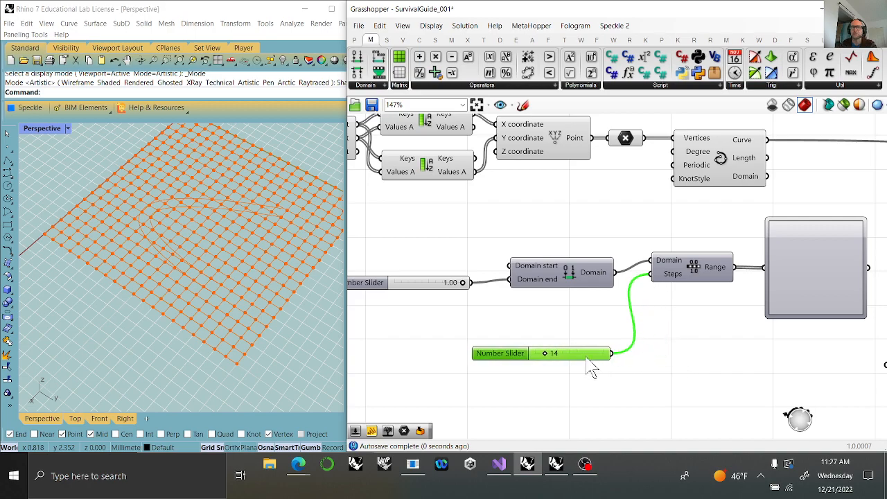
pyautogui.click(636, 355)
pyautogui.doubleClick(634, 339)
pyautogui.moveTo(645, 346); pyautogui.dragTo(626, 358)
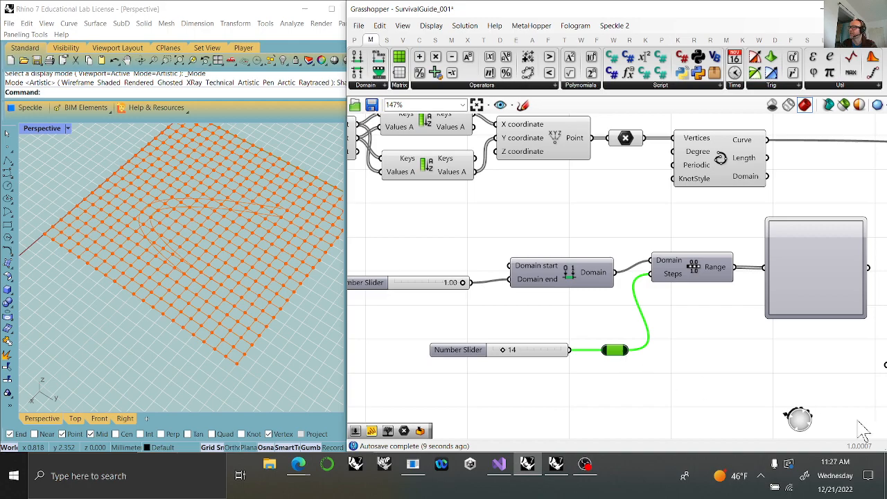
# Set the first Graph Mapper to a Bezier graph and shape its handles into a steep-flat-steep S-curve.
pyautogui.moveTo(776, 350); pyautogui.dragTo(565, 319, button='right')
pyautogui.rightClick(603, 225)
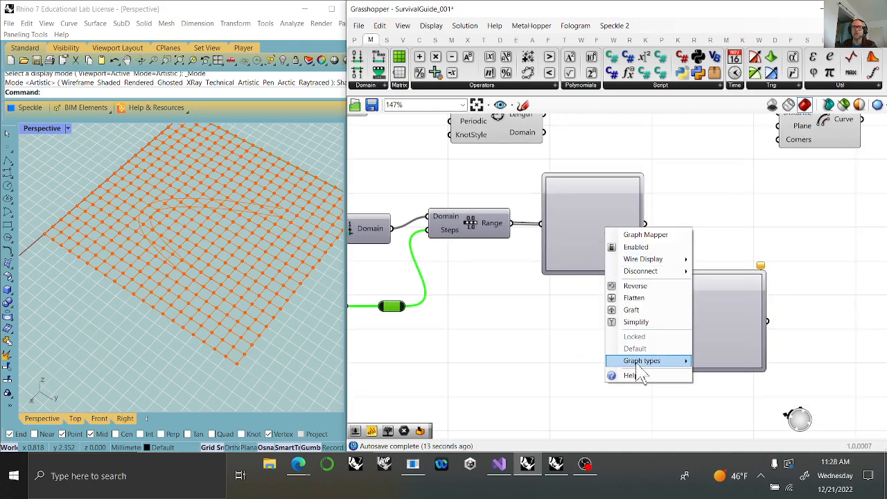
pyautogui.moveTo(637, 366)
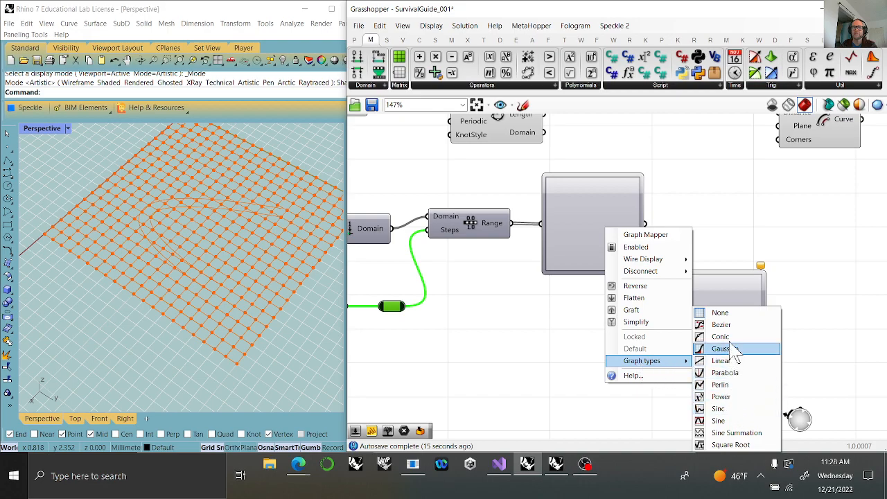
pyautogui.click(723, 360)
pyautogui.moveTo(569, 247); pyautogui.dragTo(556, 201)
pyautogui.moveTo(616, 202); pyautogui.dragTo(630, 248)
# Try an inverted Parabola and a Sinc graph type on the second Graph Mapper.
pyautogui.moveTo(764, 229); pyautogui.dragTo(648, 281, button='right')
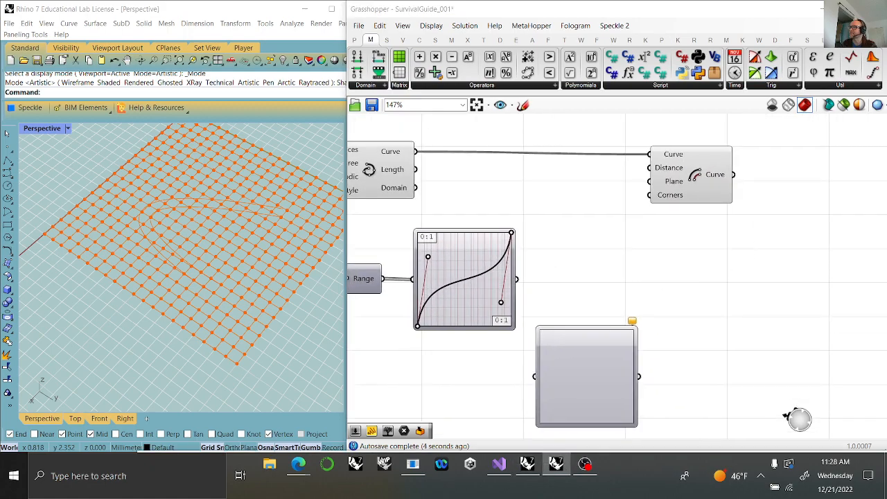
pyautogui.moveTo(579, 365); pyautogui.dragTo(581, 365, button='right')
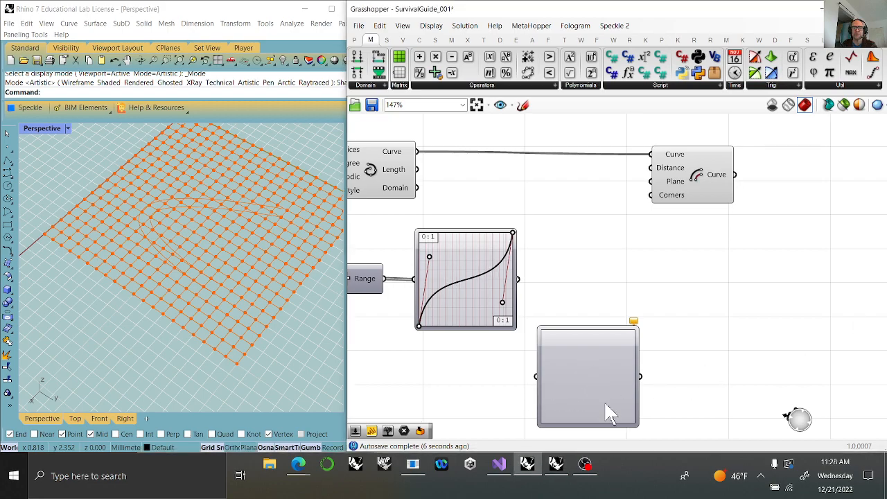
pyautogui.rightClick(588, 379)
pyautogui.moveTo(666, 429)
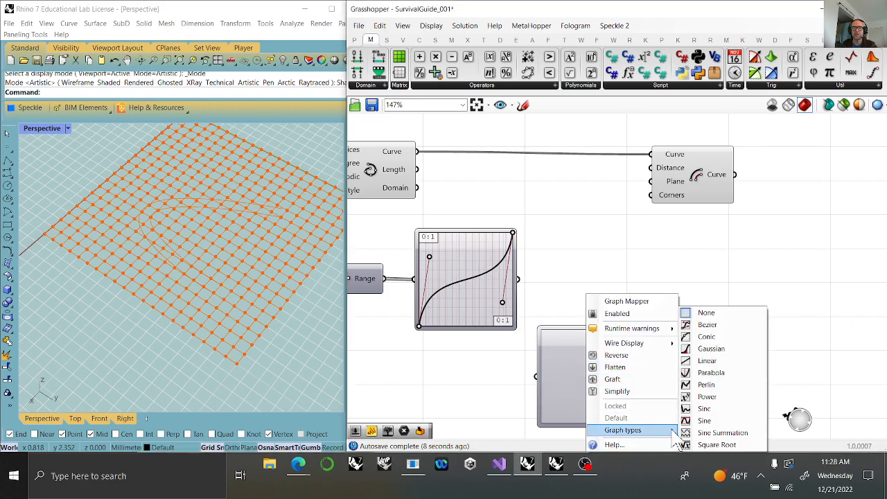
pyautogui.click(710, 372)
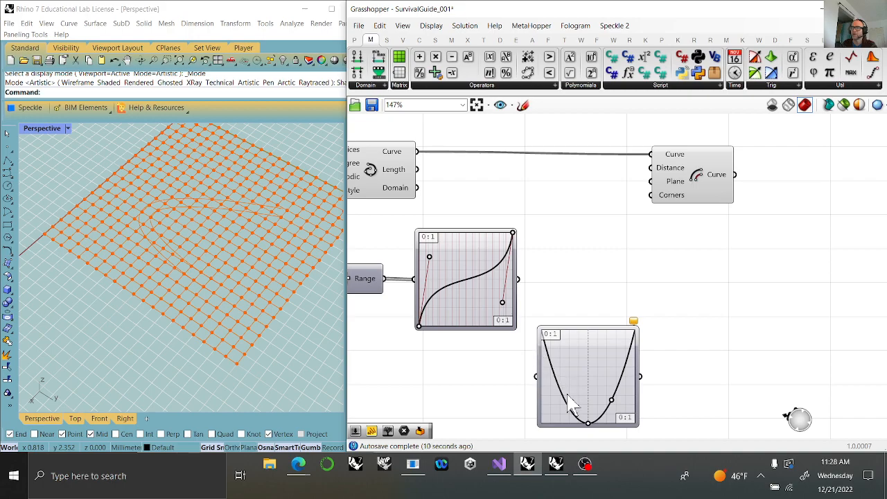
pyautogui.moveTo(588, 423); pyautogui.dragTo(589, 347)
pyautogui.moveTo(616, 400)
pyautogui.mouseDown()
pyautogui.moveTo(610, 406)
pyautogui.moveTo(616, 390)
pyautogui.mouseUp()
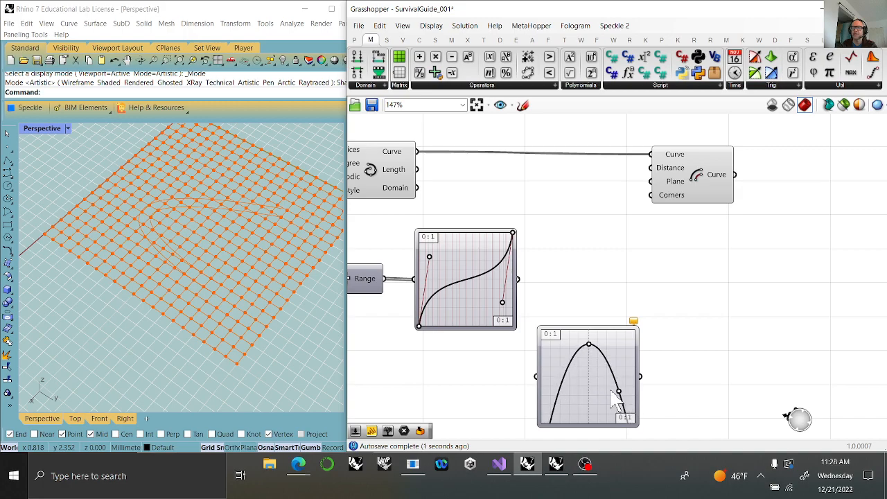
pyautogui.rightClick(596, 392)
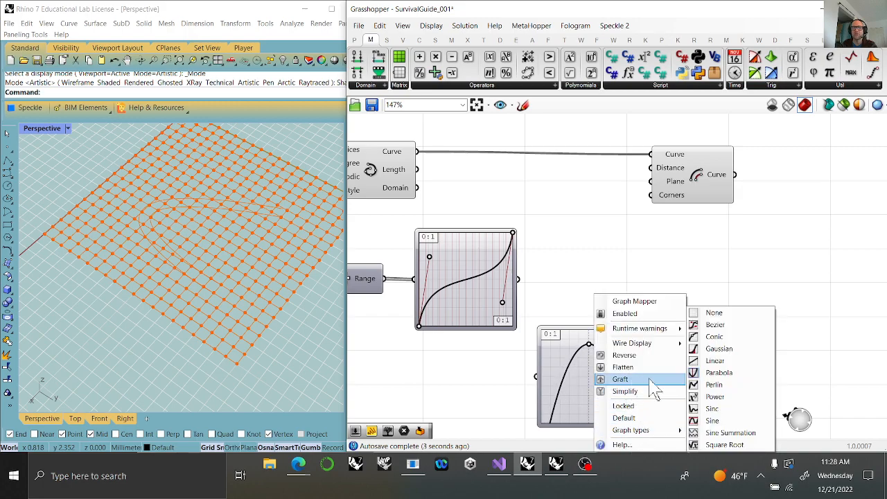
pyautogui.click(714, 421)
# Set the second Graph Mapper to a Sine graph with one central peak and feed it from the first mapper's output.
pyautogui.rightClick(616, 389)
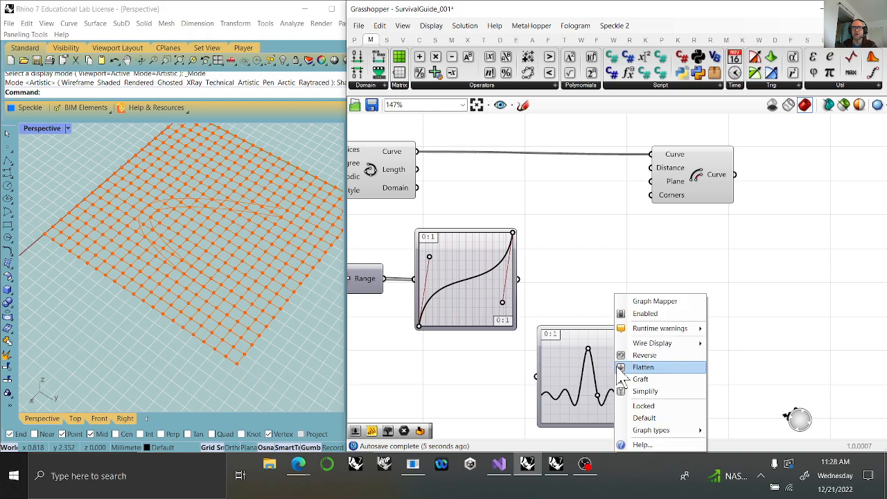
pyautogui.moveTo(662, 431)
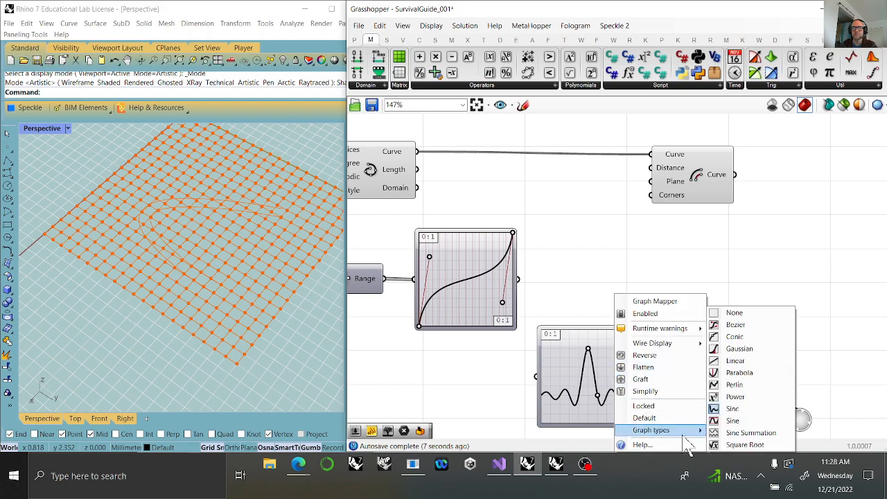
pyautogui.click(736, 421)
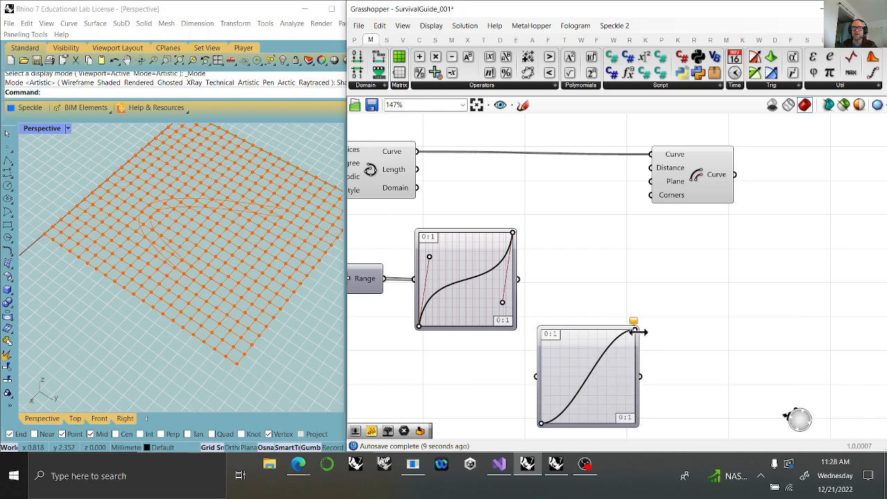
pyautogui.moveTo(634, 331); pyautogui.dragTo(591, 336)
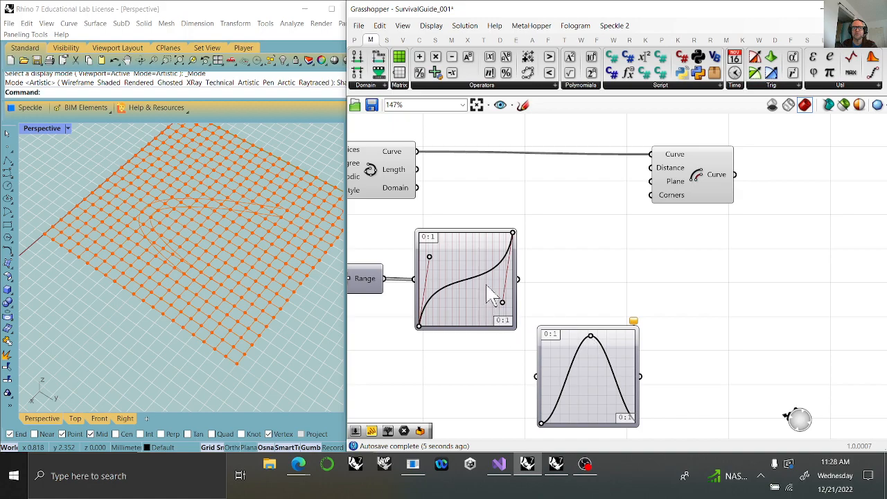
pyautogui.moveTo(518, 279); pyautogui.dragTo(570, 386)
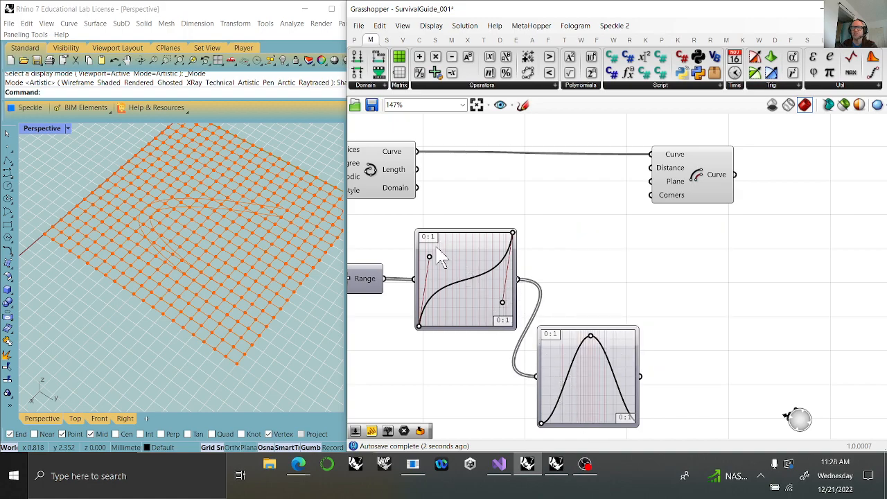
# Set the upper limits of both the X and Y domains of the first Graph Mapper to 15.
pyautogui.moveTo(454, 339); pyautogui.dragTo(756, 314, button='right')
pyautogui.moveTo(711, 365); pyautogui.dragTo(577, 284, button='right')
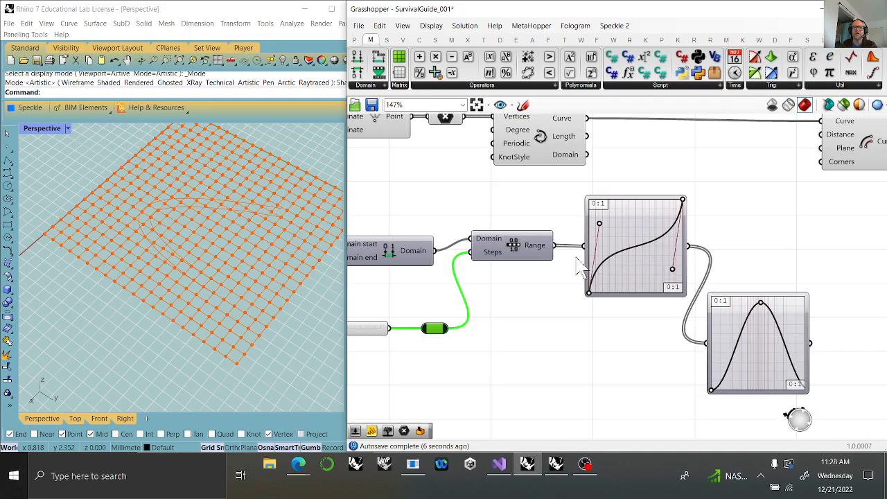
pyautogui.rightClick(605, 221)
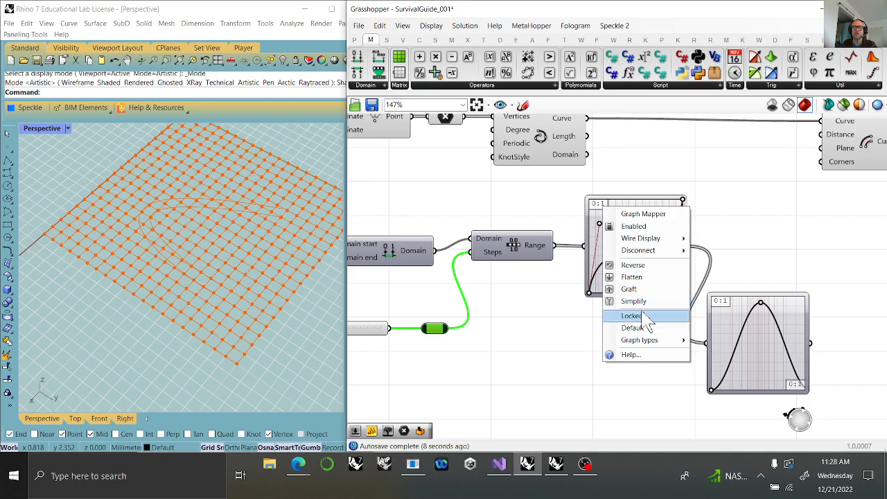
pyautogui.click(600, 205)
pyautogui.doubleClick(596, 202)
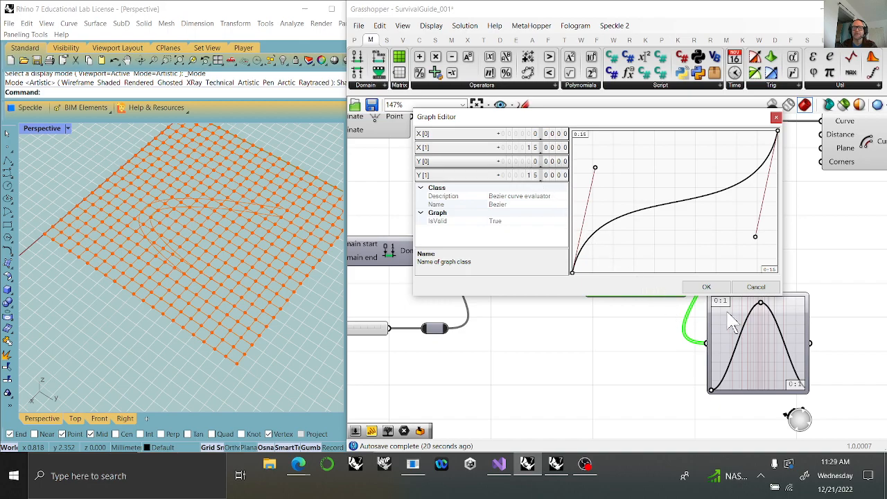
pyautogui.click(705, 287)
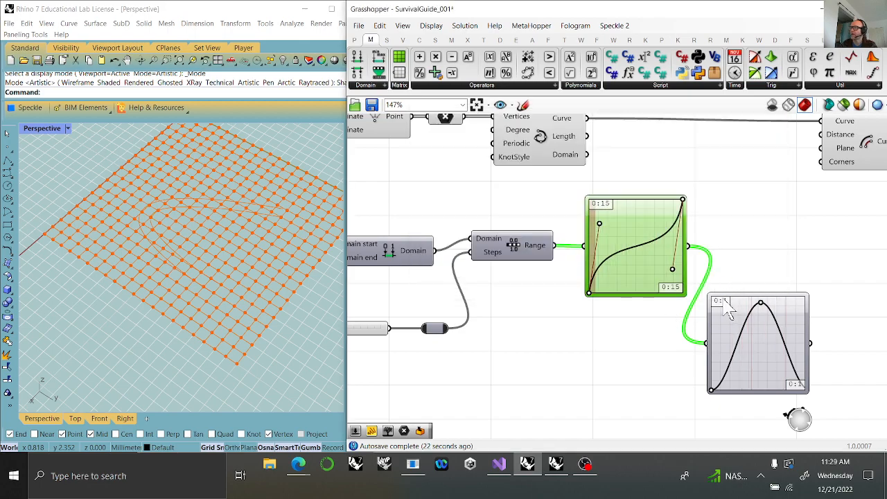
# Set the second Graph Mapper's upper X and Y limits to 15 and connect its output to the offset component's Distance input.
pyautogui.doubleClick(727, 309)
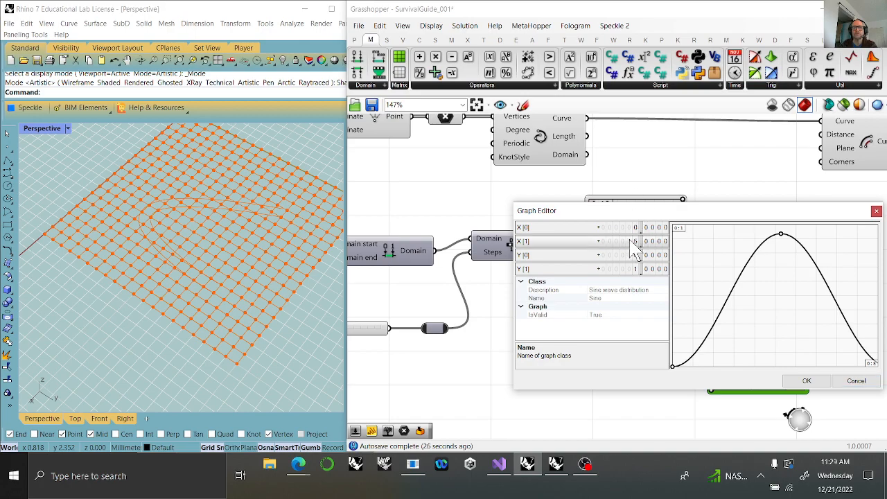
pyautogui.moveTo(641, 276); pyautogui.dragTo(636, 250)
pyautogui.click(806, 382)
pyautogui.moveTo(707, 288); pyautogui.dragTo(493, 253, button='right')
pyautogui.moveTo(621, 236); pyautogui.dragTo(630, 301, button='right')
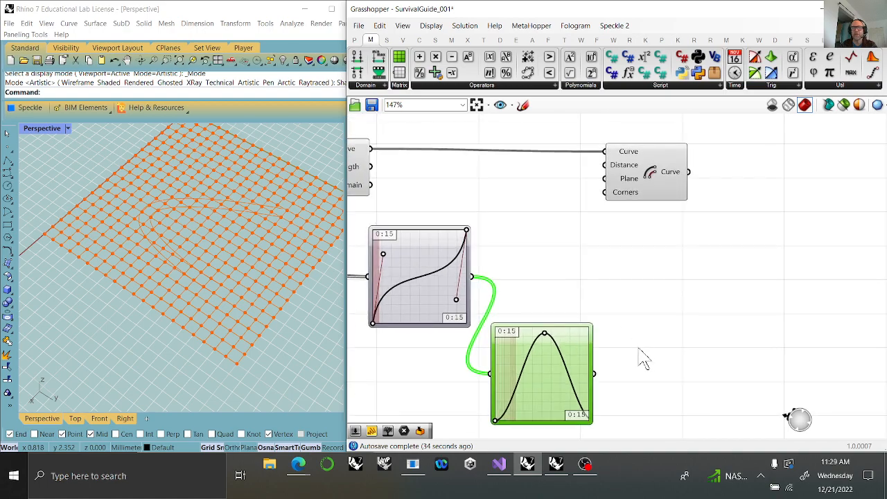
pyautogui.moveTo(611, 272); pyautogui.dragTo(608, 164)
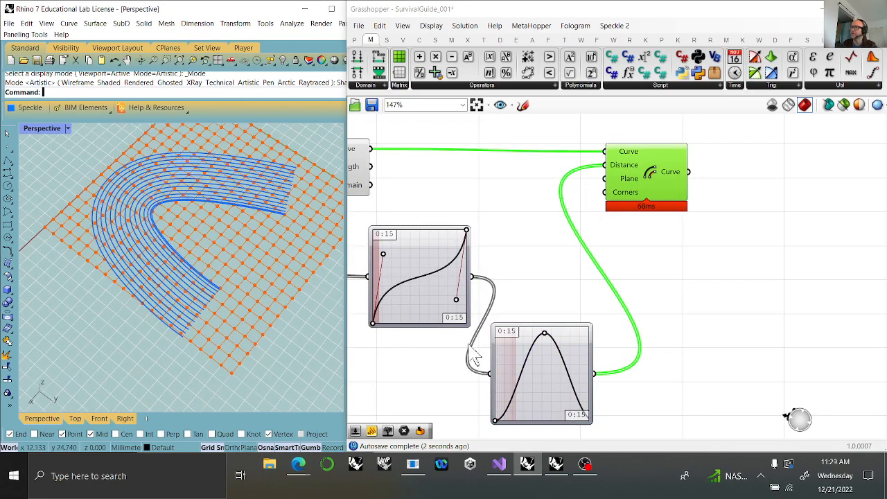
# Reshape the first mapper's Bezier into a steep early rise and nudge the second mapper's sine peak slightly further along and up.
pyautogui.moveTo(456, 300); pyautogui.dragTo(394, 241)
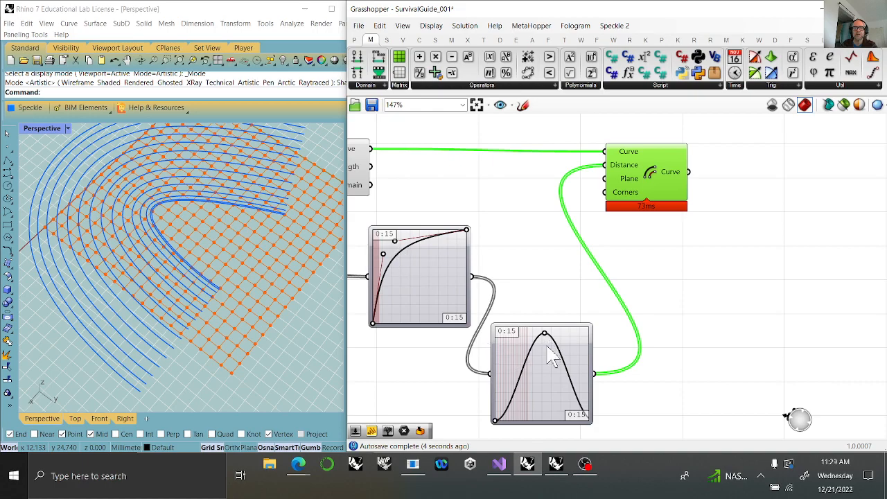
pyautogui.moveTo(544, 333)
pyautogui.mouseDown()
pyautogui.moveTo(525, 331)
pyautogui.moveTo(548, 331)
pyautogui.mouseUp()
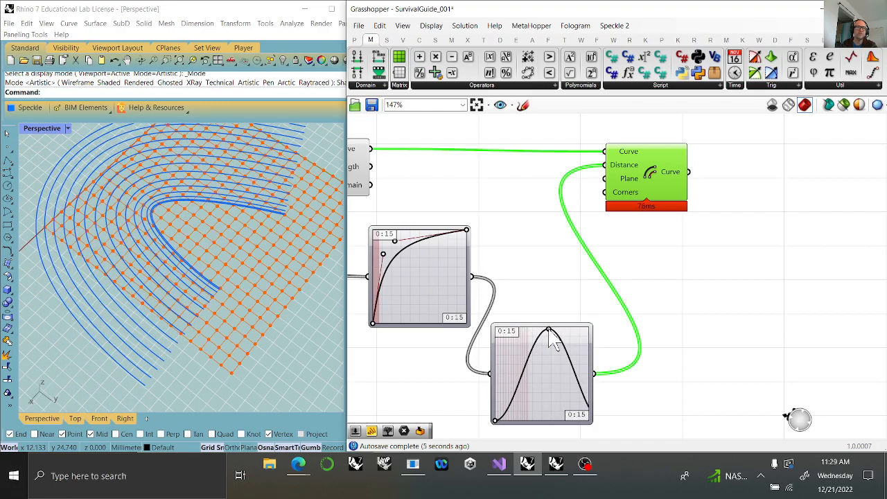
pyautogui.moveTo(307, 347); pyautogui.dragTo(204, 266, button='right')
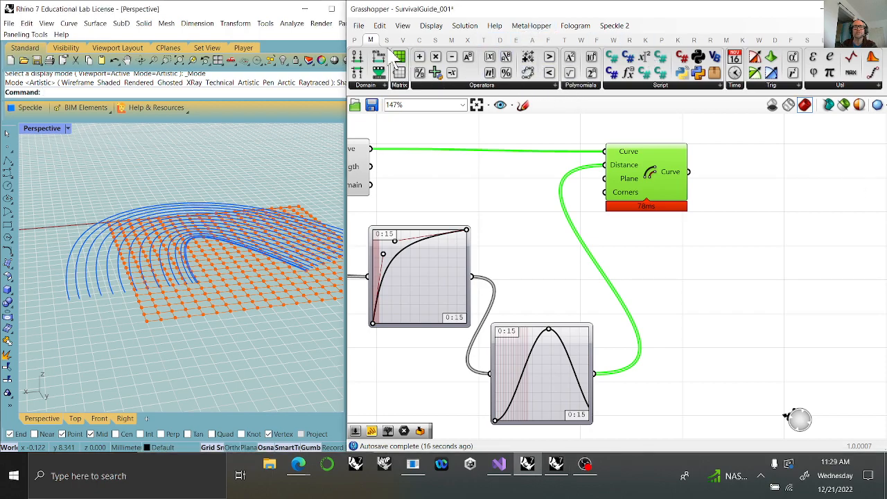
# Add a Move component beside the offset component and feed the offset curves into its Geometry input.
pyautogui.click(483, 40)
pyautogui.moveTo(539, 77); pyautogui.dragTo(797, 184)
pyautogui.moveTo(688, 172); pyautogui.dragTo(760, 180)
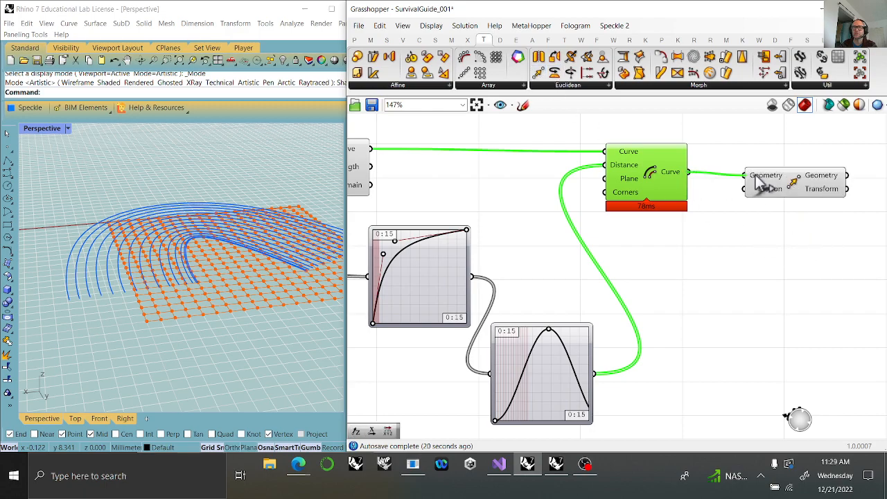
pyautogui.click(742, 214)
pyautogui.click(806, 197)
pyautogui.moveTo(806, 197); pyautogui.dragTo(812, 198)
# Add a Unit Z vector driving Move's Motion input, with its Factor fed by the first Graph Mapper's output.
pyautogui.doubleClick(731, 251)
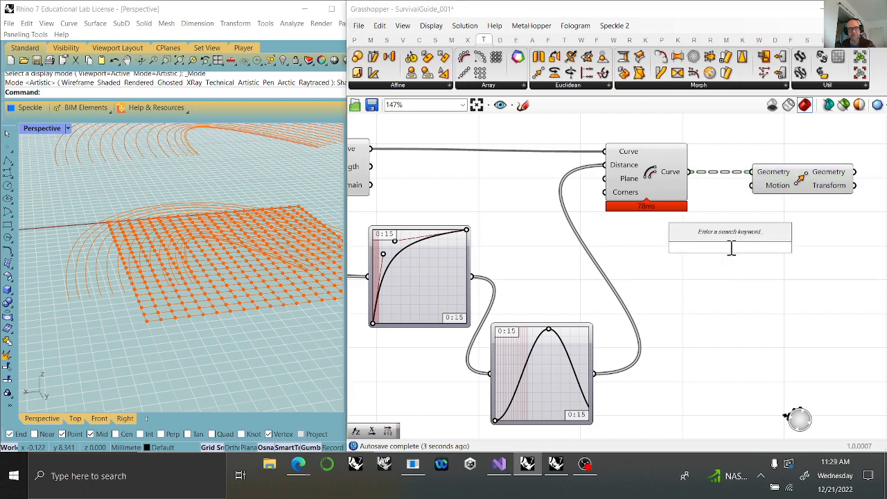
pyautogui.write('z')
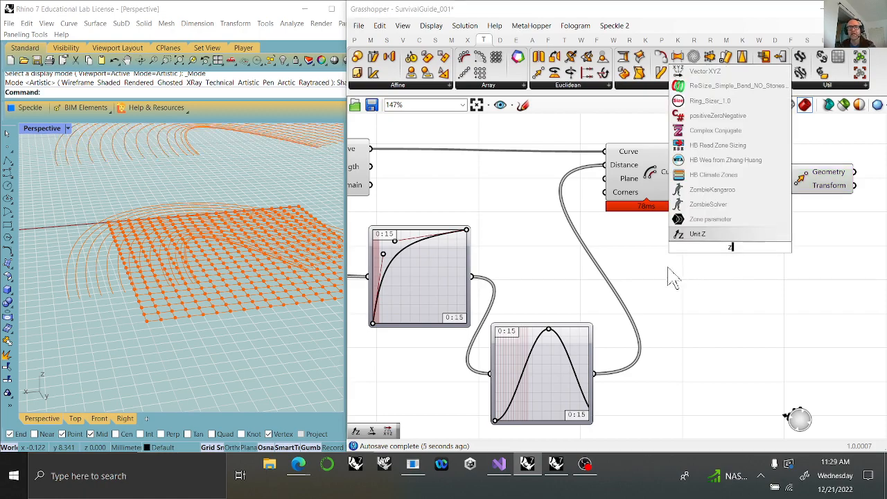
pyautogui.click(690, 237)
pyautogui.moveTo(778, 248); pyautogui.dragTo(753, 185)
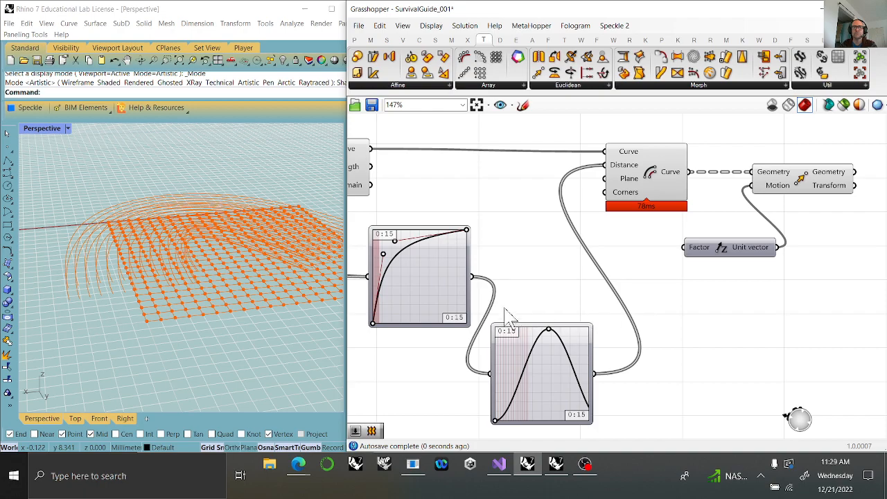
pyautogui.moveTo(472, 277); pyautogui.dragTo(683, 247)
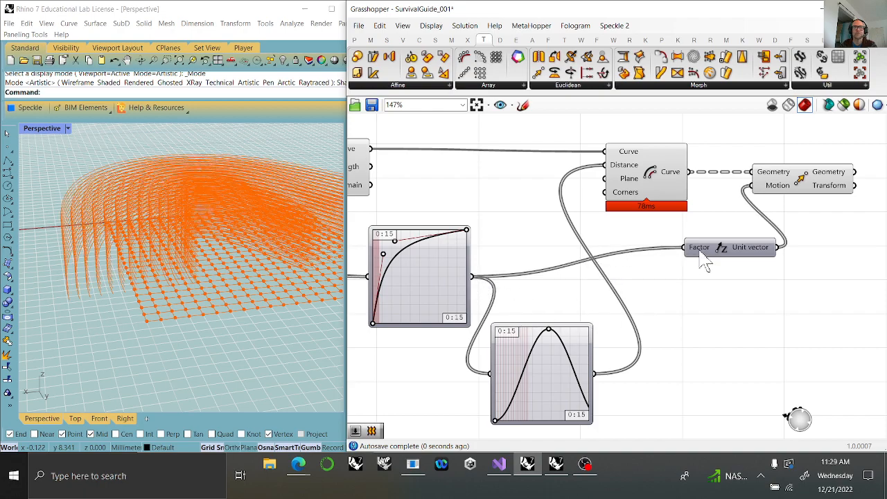
# Flatten the Geometry input of the Move component.
pyautogui.moveTo(739, 223); pyautogui.dragTo(756, 237, button='right')
pyautogui.click(806, 201)
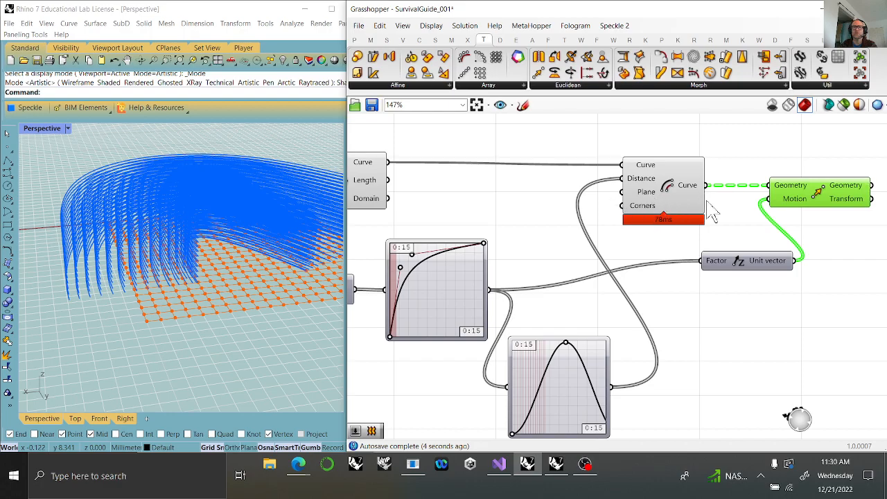
pyautogui.rightClick(789, 188)
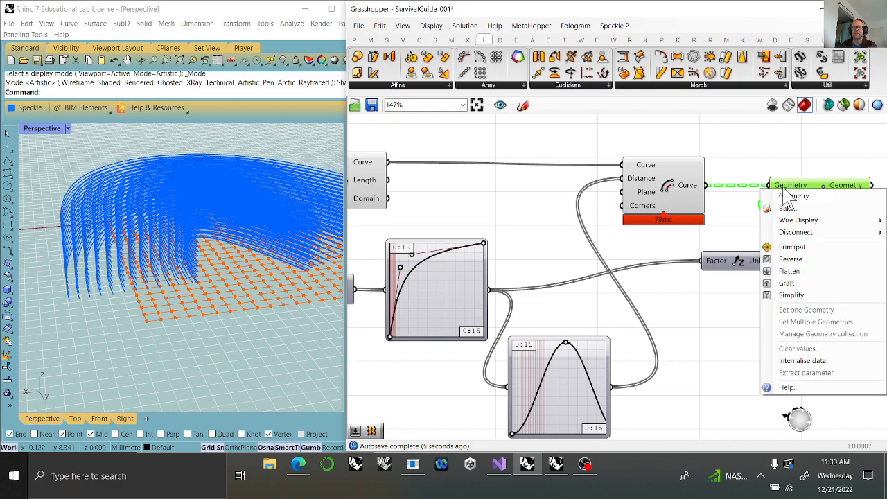
pyautogui.click(789, 271)
# Try pulling the end handle of the first Graph Mapper's Bezier curve closer to its end point.
pyautogui.moveTo(242, 242); pyautogui.dragTo(213, 216, button='right')
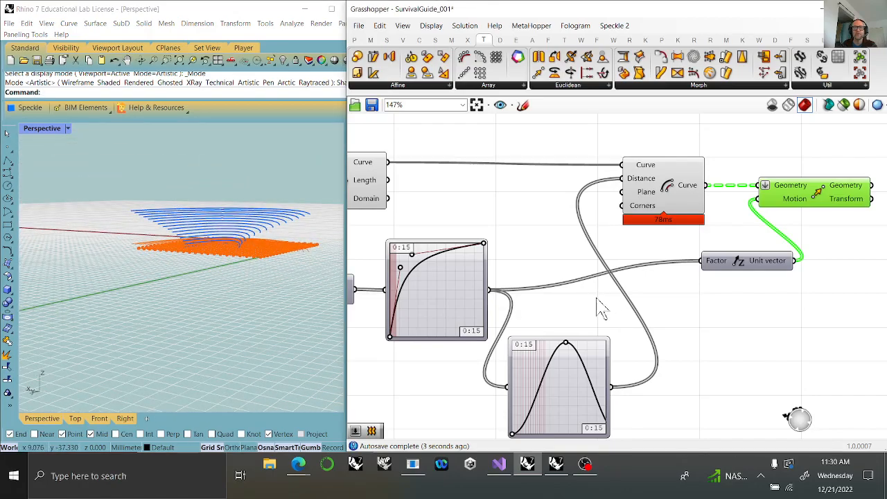
pyautogui.moveTo(596, 298); pyautogui.dragTo(703, 296, button='right')
pyautogui.moveTo(525, 261); pyautogui.dragTo(610, 253)
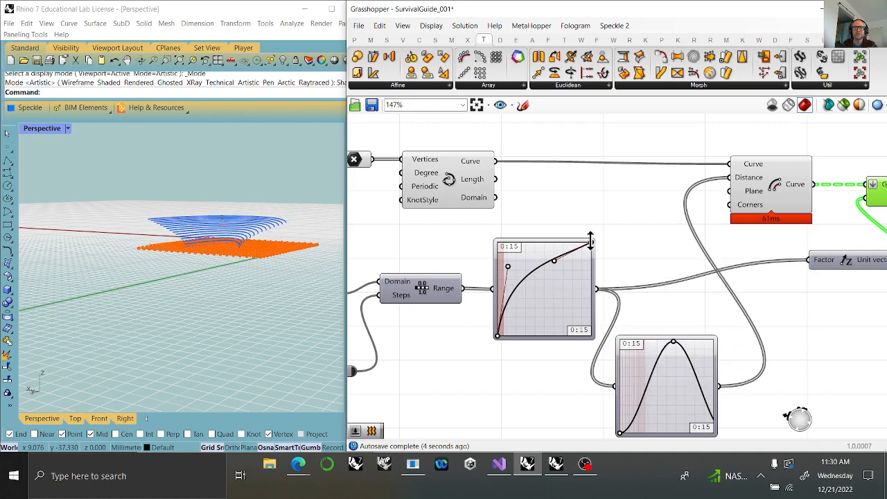
pyautogui.middleClick(591, 239)
pyautogui.scroll(4, 594, 232)
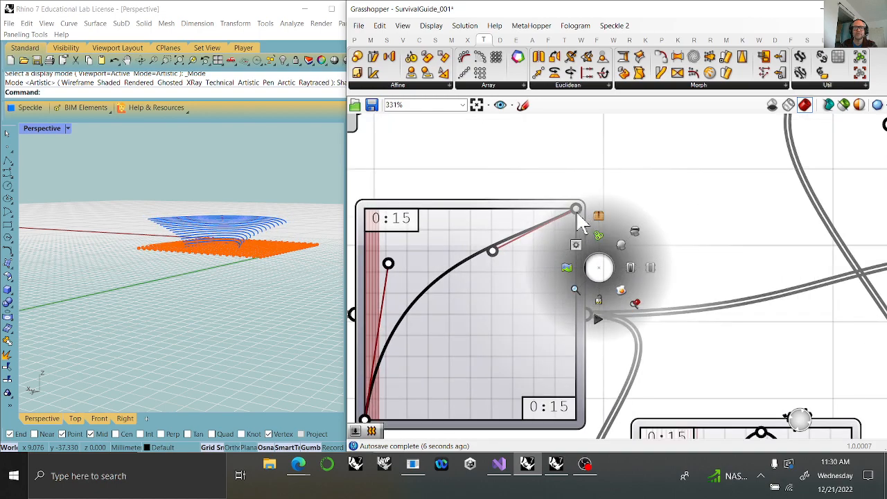
pyautogui.click(578, 284)
pyautogui.click(478, 320)
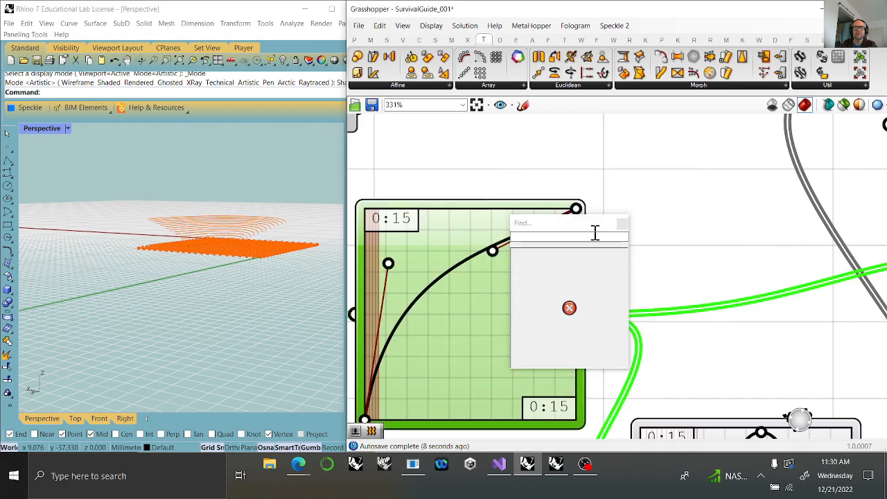
pyautogui.click(621, 224)
# Lower the end point of the first Graph Mapper's Bezier curve and raise its end handle so the curve arches over.
pyautogui.moveTo(577, 221); pyautogui.dragTo(606, 267)
pyautogui.moveTo(498, 258); pyautogui.dragTo(463, 224)
pyautogui.moveTo(258, 272); pyautogui.dragTo(294, 239, button='right')
pyautogui.moveTo(675, 295); pyautogui.dragTo(630, 230, button='right')
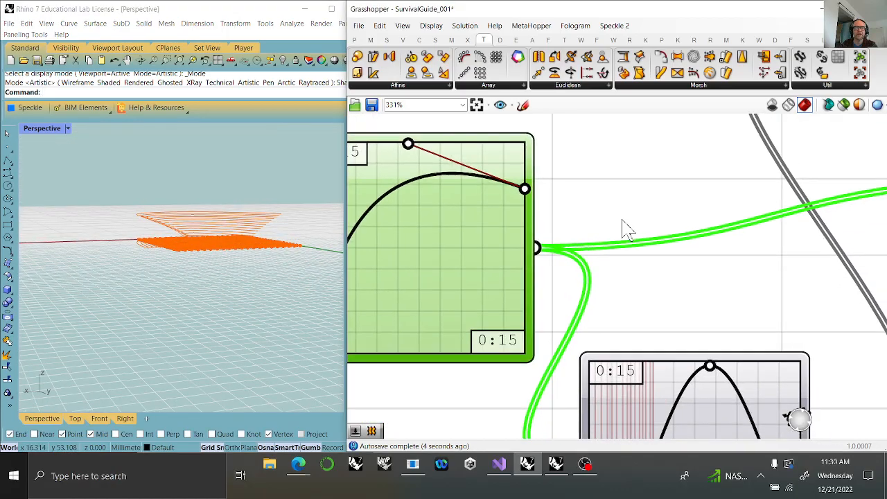
pyautogui.moveTo(283, 254); pyautogui.dragTo(316, 298, button='right')
# Space the Move component further along and add a Loft component fed by its Geometry output.
pyautogui.moveTo(716, 275); pyautogui.dragTo(569, 192, button='right')
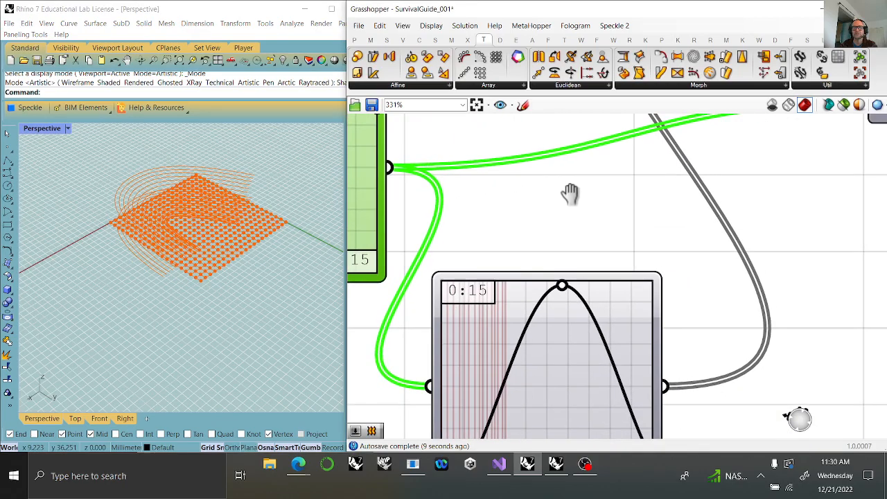
pyautogui.scroll(-5, 605, 233)
pyautogui.moveTo(675, 233); pyautogui.dragTo(493, 305, button='right')
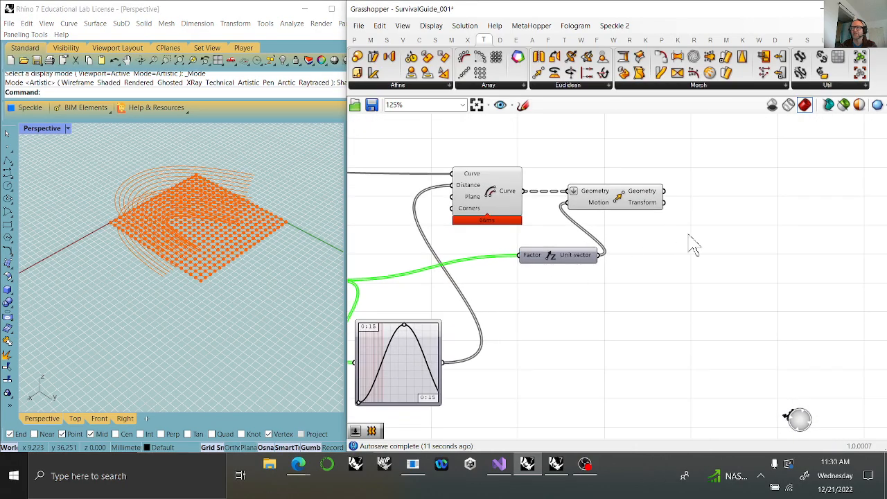
pyautogui.moveTo(618, 205); pyautogui.dragTo(674, 209)
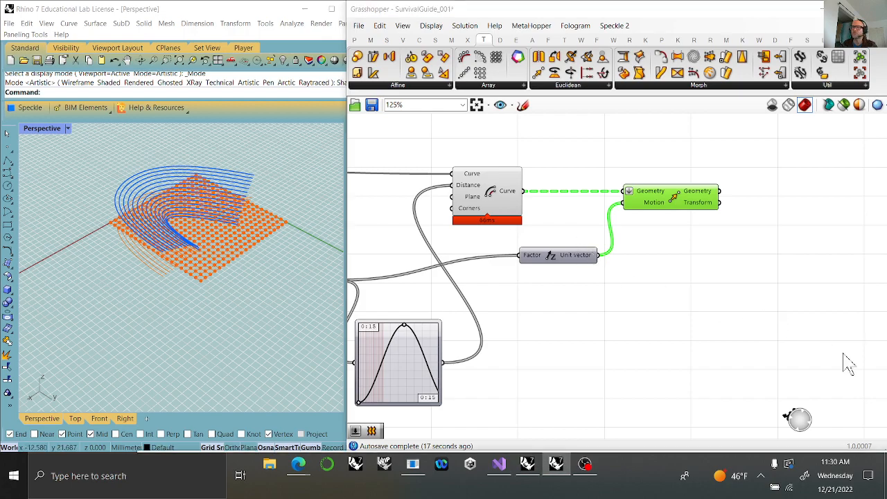
pyautogui.click(435, 39)
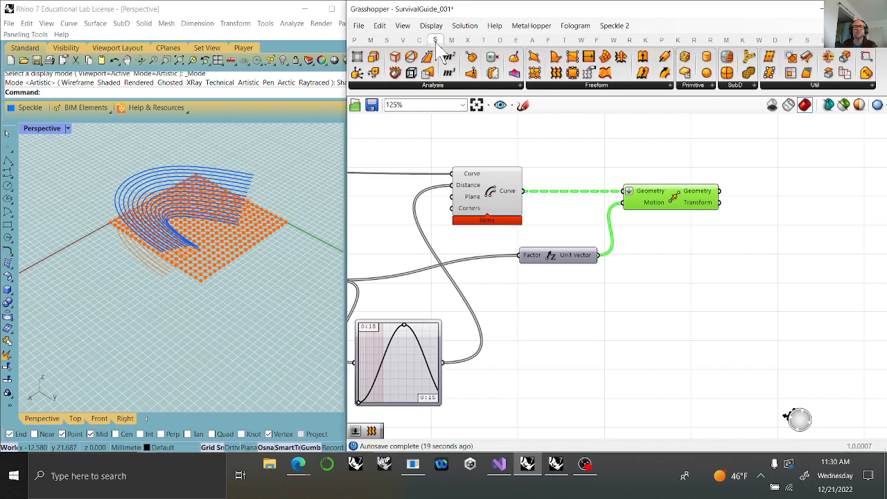
pyautogui.moveTo(556, 73); pyautogui.dragTo(795, 194)
pyautogui.moveTo(721, 191); pyautogui.dragTo(787, 204)
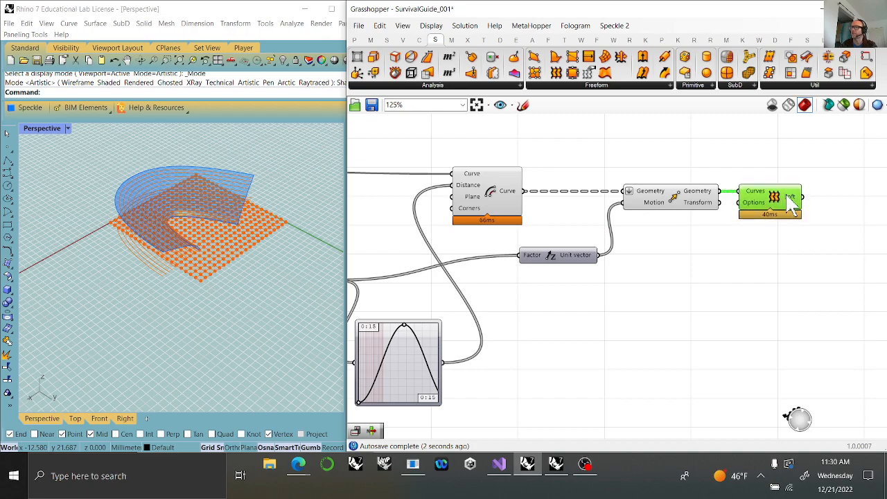
# Add a Deconstruct Brep component after the Loft and connect the lofted surface to its Brep input.
pyautogui.moveTo(787, 284); pyautogui.dragTo(492, 291, button='right')
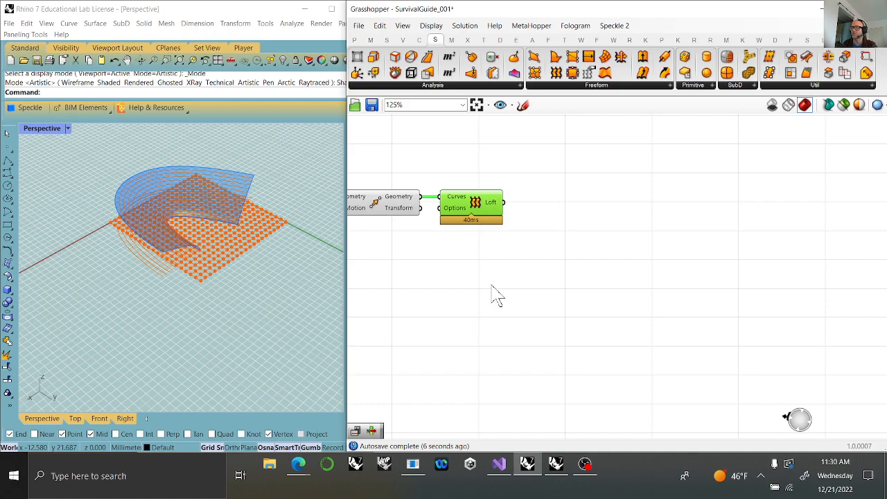
pyautogui.moveTo(411, 72); pyautogui.dragTo(571, 229)
pyautogui.moveTo(505, 202); pyautogui.dragTo(563, 212)
pyautogui.moveTo(568, 243); pyautogui.dragTo(560, 222)
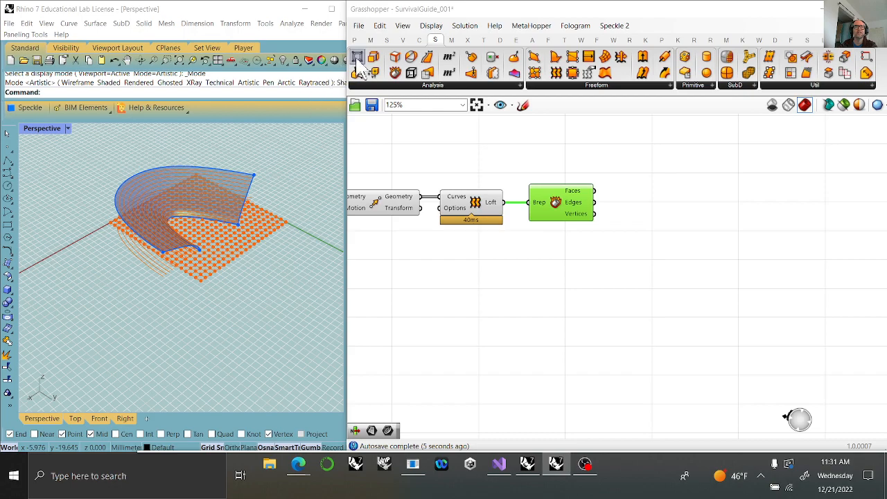
# Add a List Item component and connect the deconstructed surface's Edges to its List input.
pyautogui.click(387, 39)
pyautogui.moveTo(358, 61); pyautogui.dragTo(663, 230)
pyautogui.moveTo(596, 202); pyautogui.dragTo(670, 245)
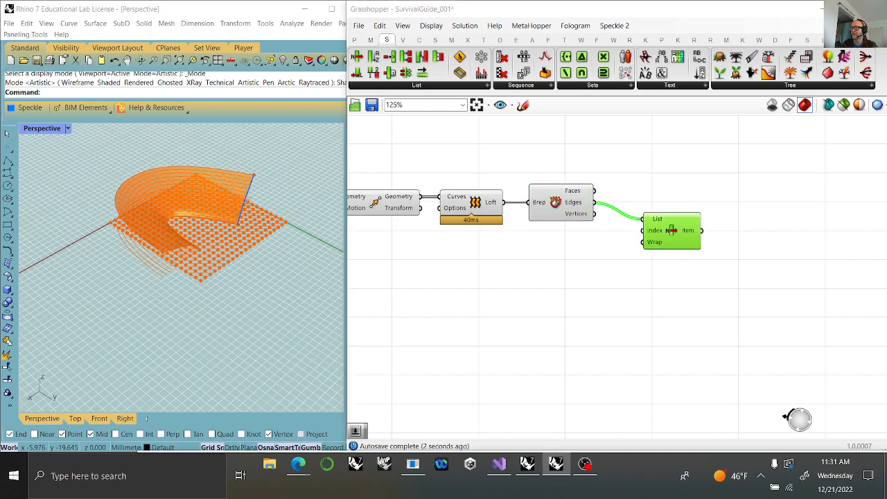
# Extend the List Item component with additional item outputs +1 through +4.
pyautogui.scroll(6, 675, 309)
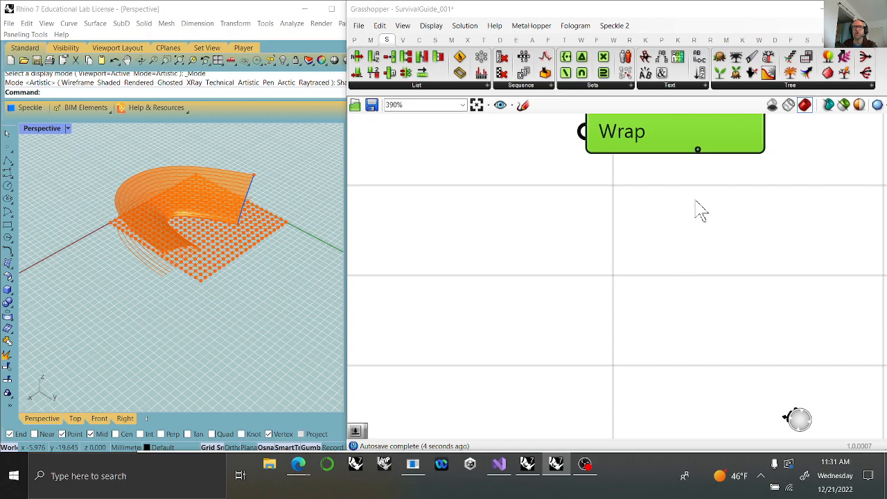
pyautogui.scroll(-2, 697, 208)
pyautogui.moveTo(616, 337); pyautogui.dragTo(613, 359, button='right')
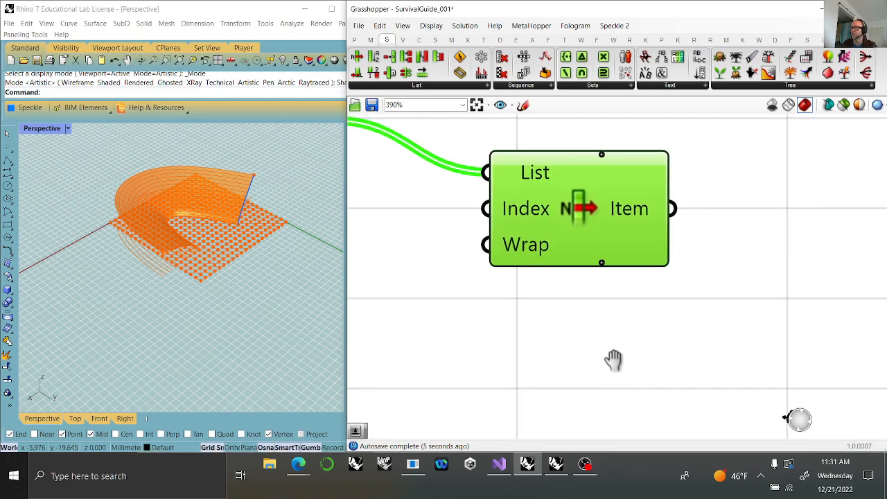
pyautogui.click(602, 262)
pyautogui.click(601, 265)
pyautogui.click(602, 266)
pyautogui.click(601, 281)
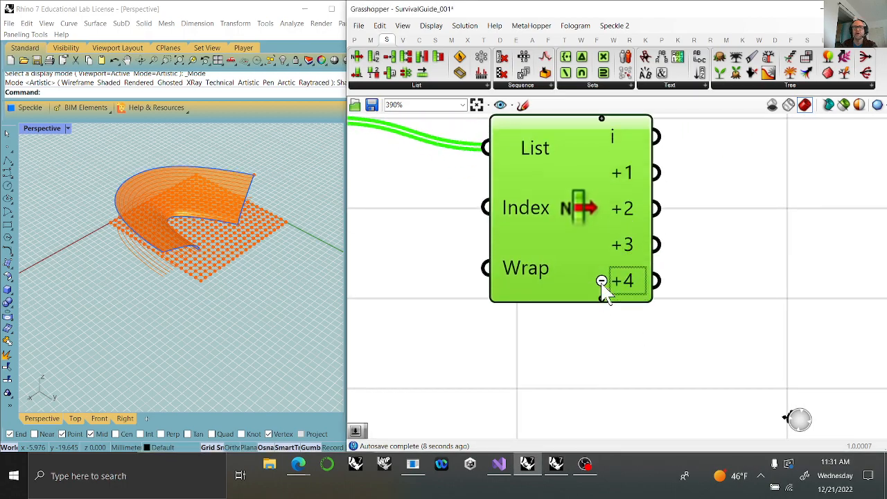
# Add a Curve parameter beside List Item and connect the +1 output to it.
pyautogui.moveTo(644, 284); pyautogui.dragTo(551, 324, button='right')
pyautogui.click(354, 40)
pyautogui.moveTo(394, 59); pyautogui.dragTo(636, 220)
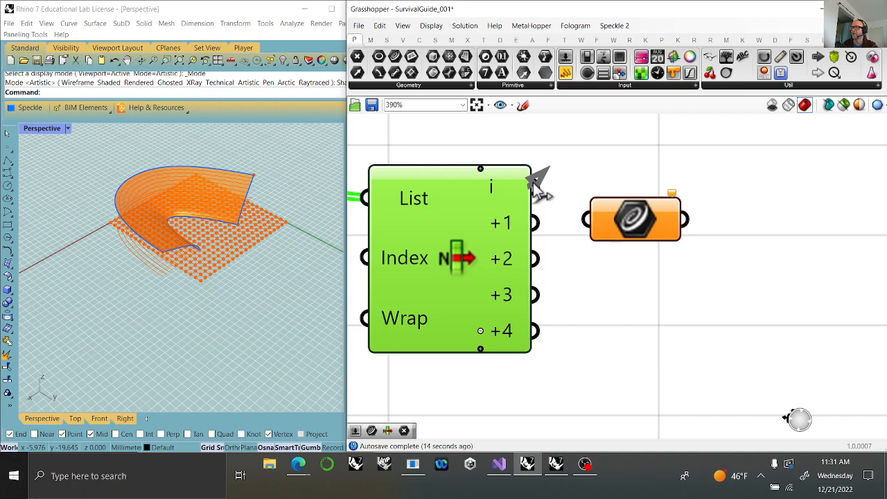
pyautogui.moveTo(535, 222); pyautogui.dragTo(587, 219)
pyautogui.click(658, 233)
pyautogui.moveTo(658, 233); pyautogui.dragTo(693, 228)
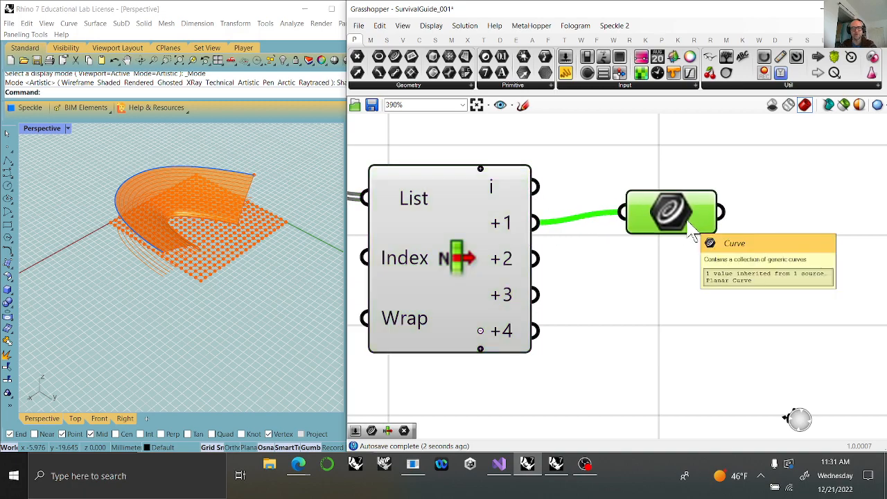
# Duplicate the Curve parameter three times and arrange the four parameters in an aligned, evenly spaced column beside List Item.
pyautogui.hotkey('ctrl', 'c')
pyautogui.hotkey('ctrl', 'v')
pyautogui.hotkey('ctrl', 'v')
pyautogui.hotkey('ctrl', 'v')
pyautogui.moveTo(710, 270); pyautogui.dragTo(670, 395)
pyautogui.moveTo(707, 427); pyautogui.dragTo(649, 174)
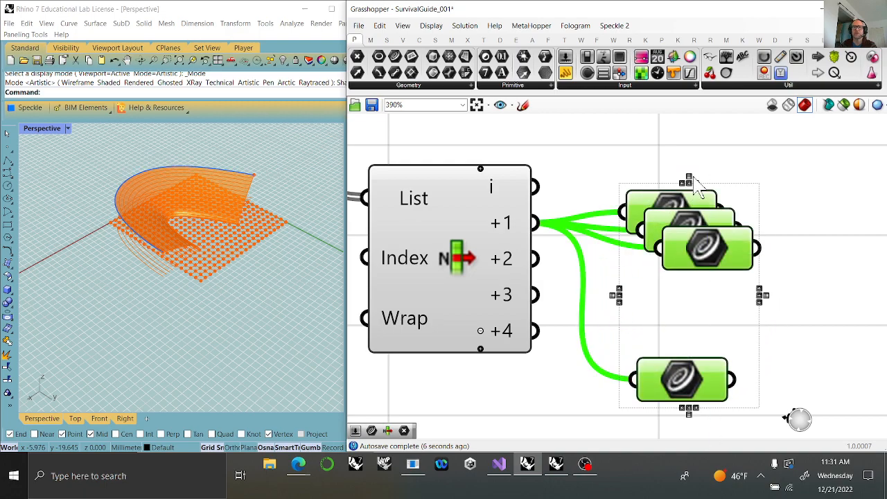
pyautogui.click(688, 182)
pyautogui.click(689, 178)
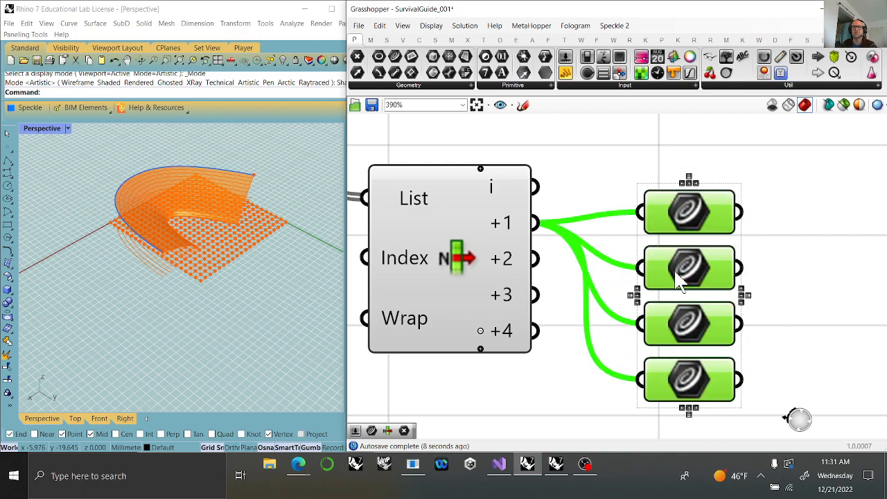
pyautogui.click(772, 303)
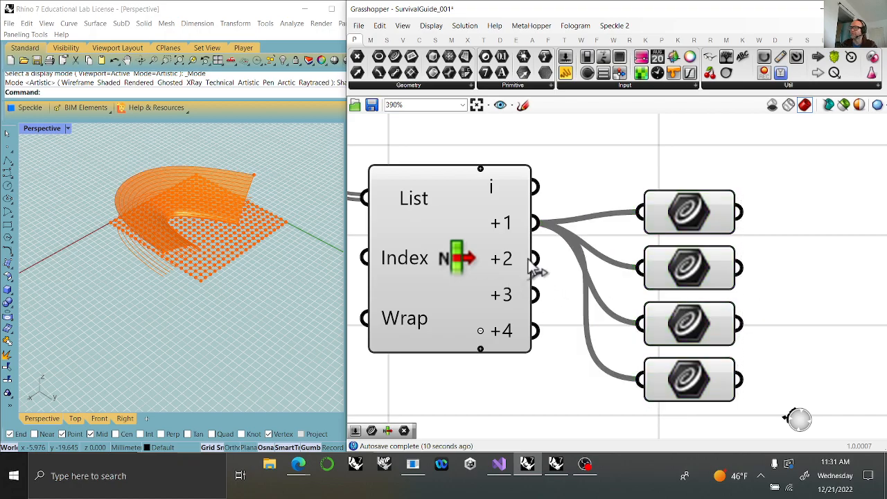
# Connect List Item's +4 output to the second Curve parameter and its +2 output to the fourth, and check each edge.
pyautogui.moveTo(535, 330); pyautogui.dragTo(685, 273)
pyautogui.click(684, 273)
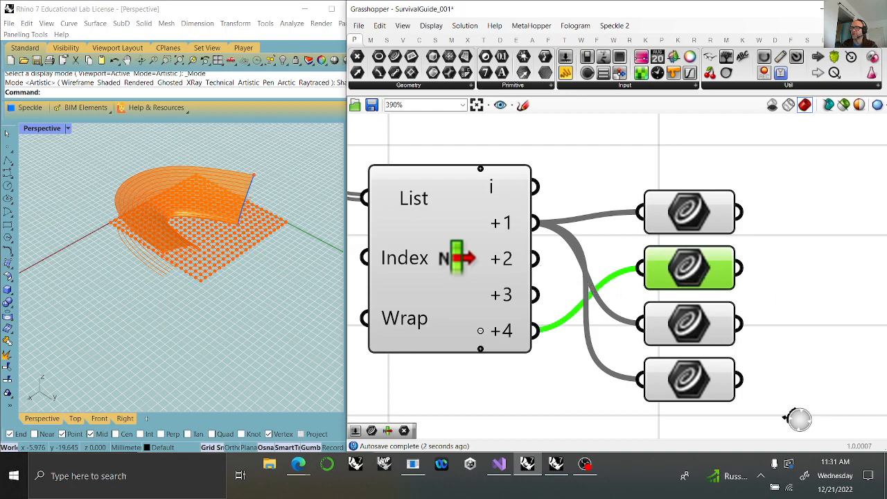
pyautogui.moveTo(535, 259); pyautogui.dragTo(649, 388)
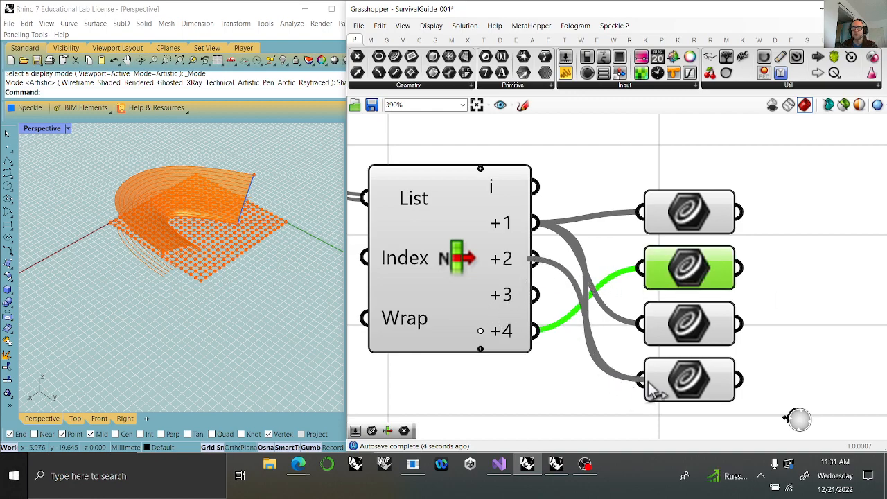
pyautogui.click(679, 384)
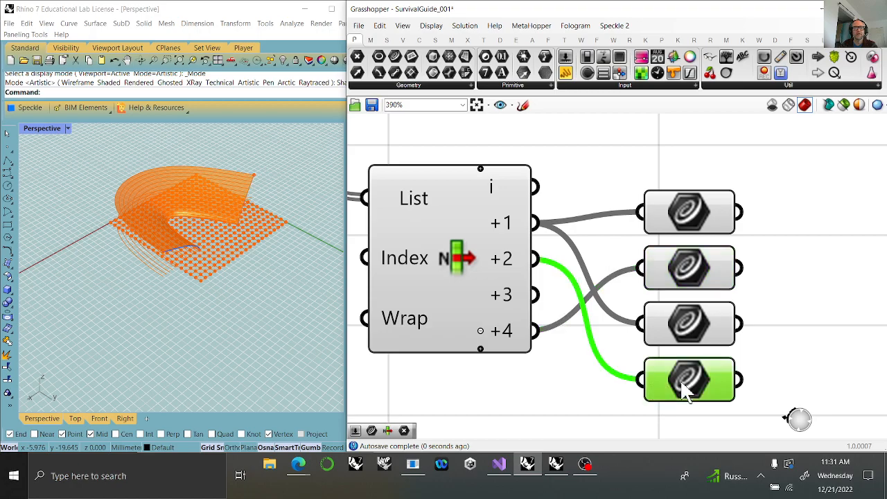
pyautogui.click(698, 272)
pyautogui.click(683, 207)
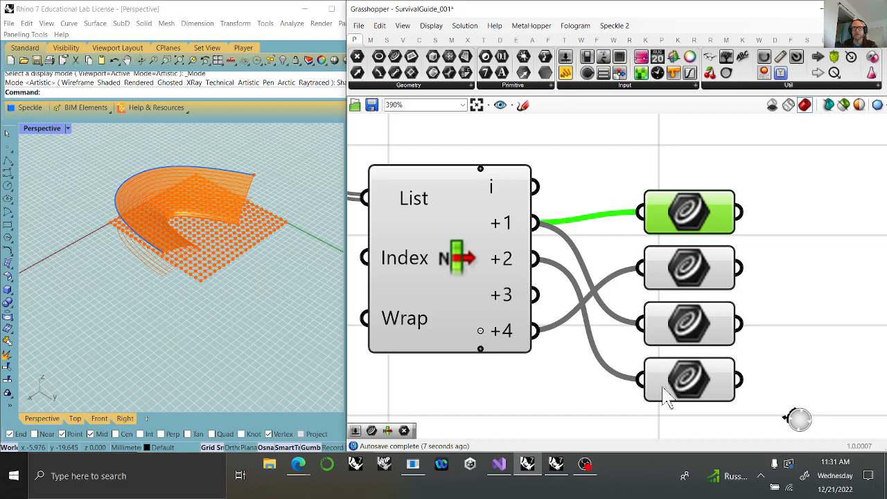
pyautogui.click(699, 277)
pyautogui.press('Delete')
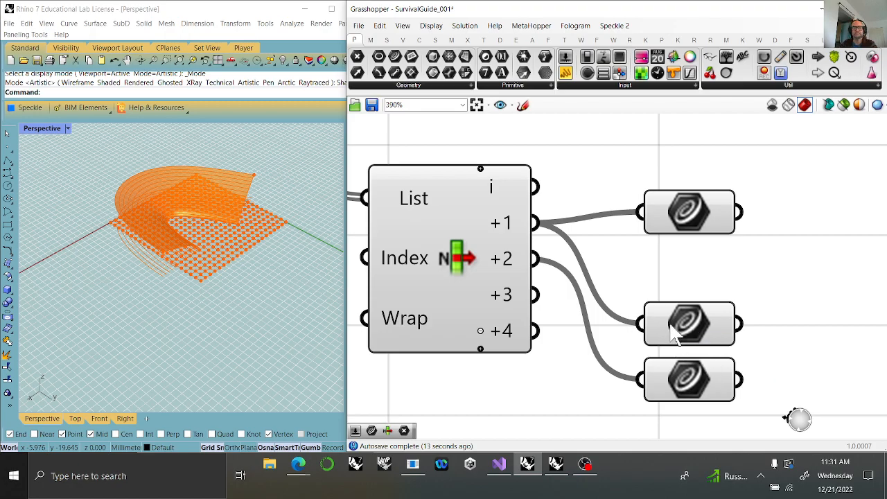
pyautogui.hotkey('ctrl', 'z')
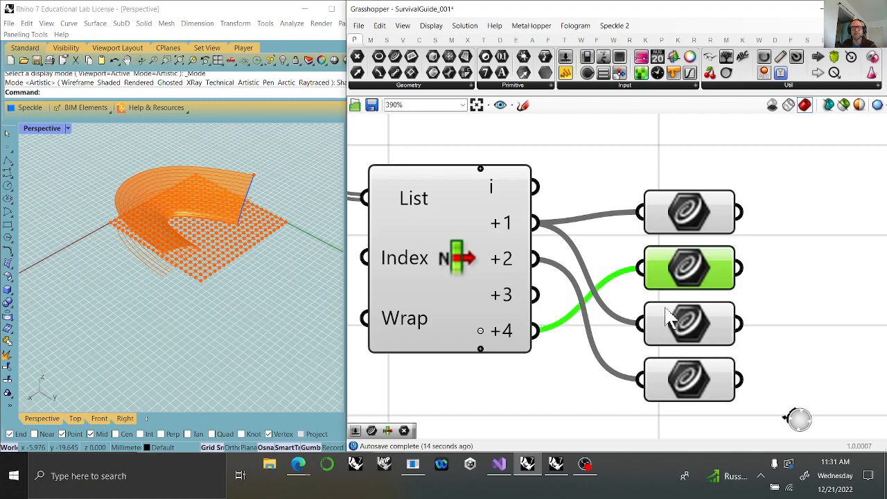
# Delete the third and fourth Curve parameters, keeping the ones connected to List Item's +1 and +4 outputs.
pyautogui.click(688, 338)
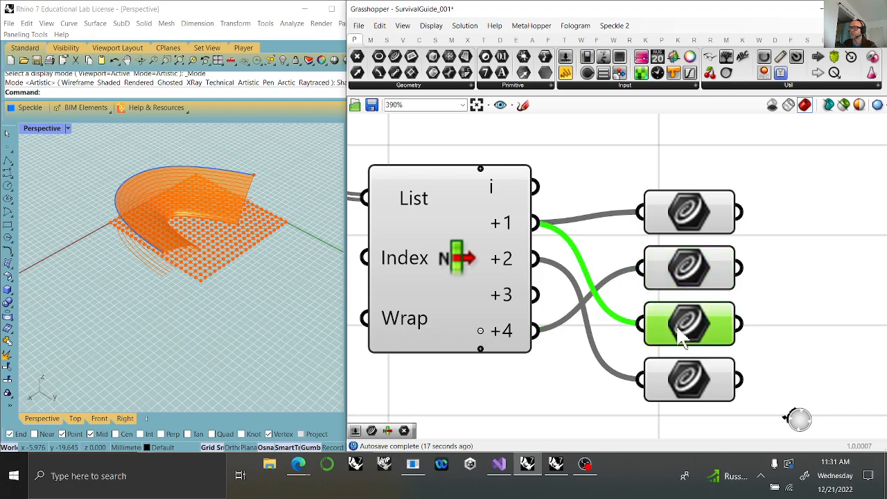
pyautogui.press('Delete')
pyautogui.click(689, 374)
pyautogui.press('Delete')
pyautogui.click(686, 272)
pyautogui.click(685, 208)
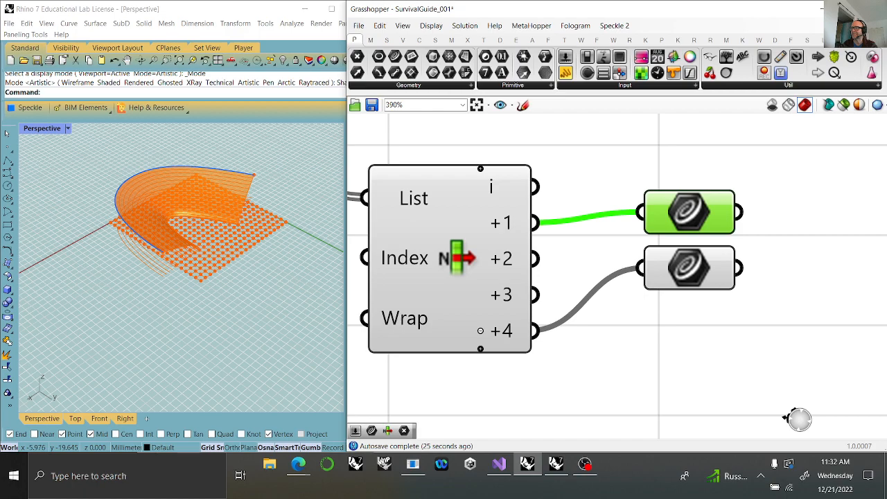
# Place a copy of the +4 Curve parameter below it and connect List Item's +3 output to the copy.
pyautogui.click(714, 277)
pyautogui.keyDown('alt'); pyautogui.moveTo(702, 285); pyautogui.dragTo(680, 366); pyautogui.keyUp('alt')
pyautogui.moveTo(536, 295); pyautogui.dragTo(696, 388)
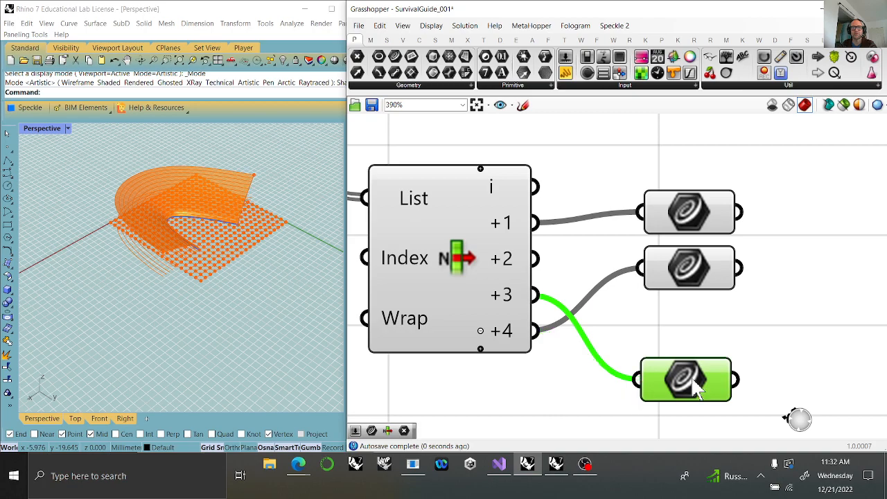
pyautogui.click(689, 270)
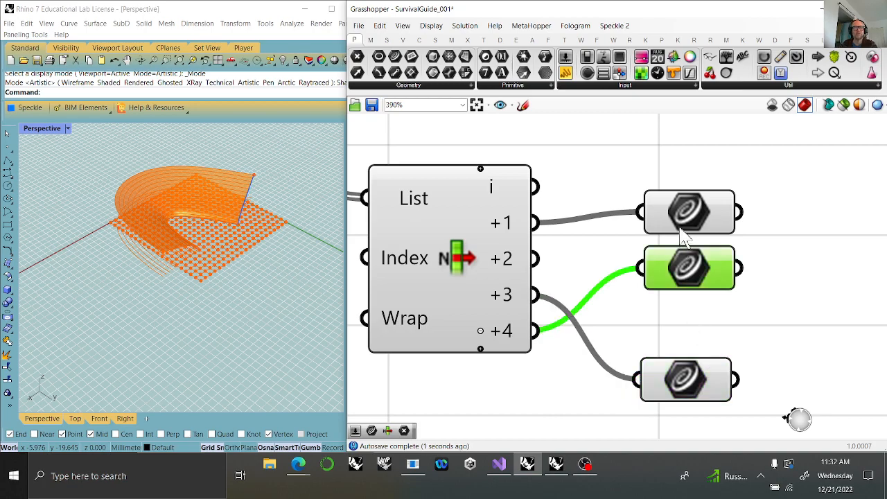
pyautogui.click(691, 410)
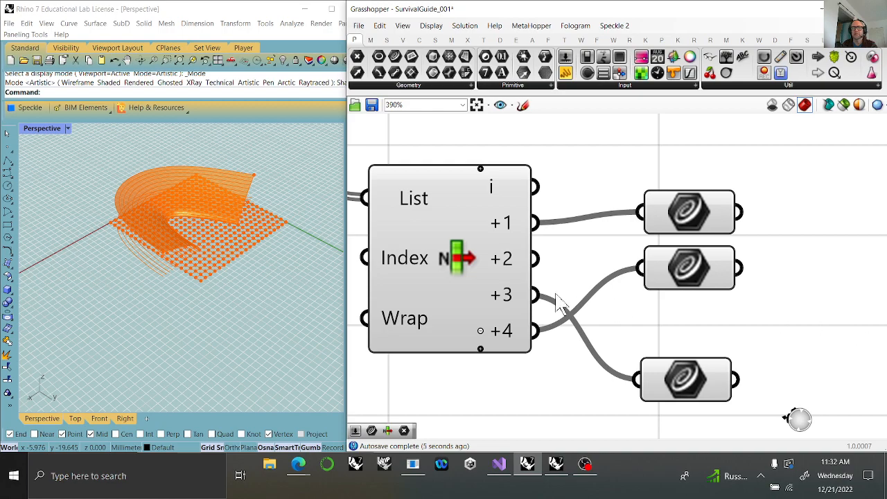
# Delete the Curve parameter on the +4 output and move the +3 Curve parameter up beneath the +1 one.
pyautogui.click(701, 286)
pyautogui.press('Delete')
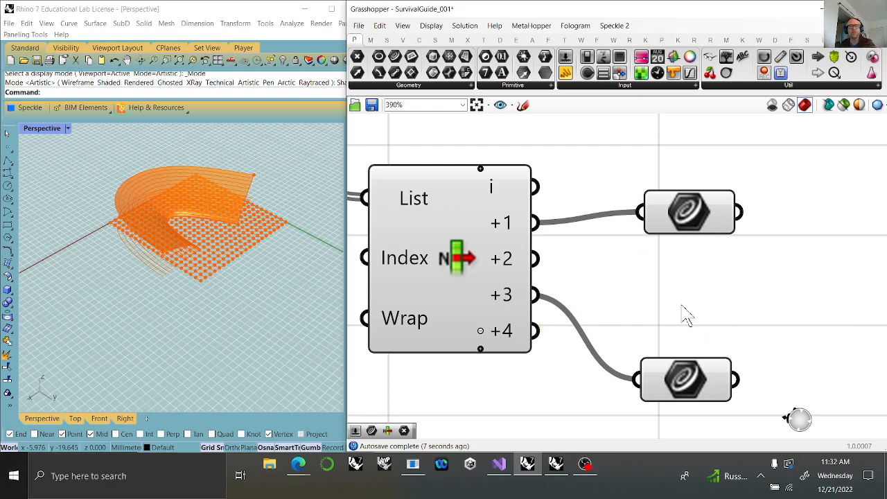
pyautogui.moveTo(693, 395); pyautogui.dragTo(686, 327)
pyautogui.click(700, 226)
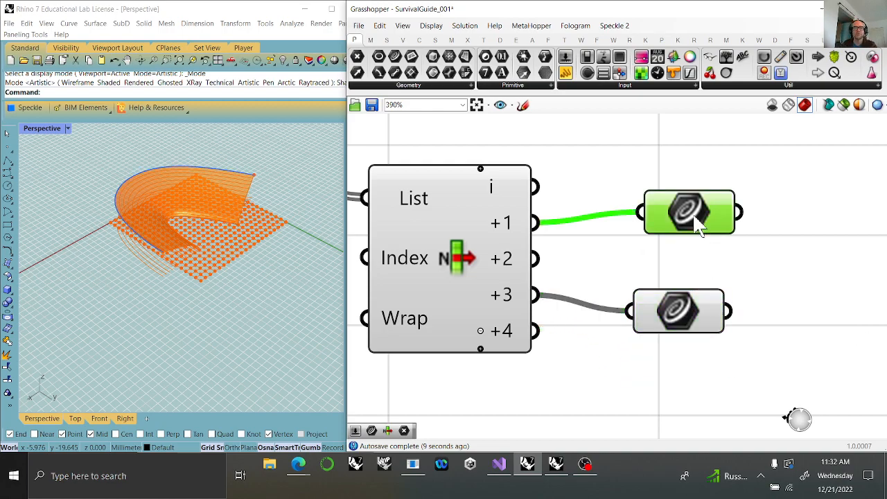
pyautogui.moveTo(807, 337); pyautogui.dragTo(693, 317, button='right')
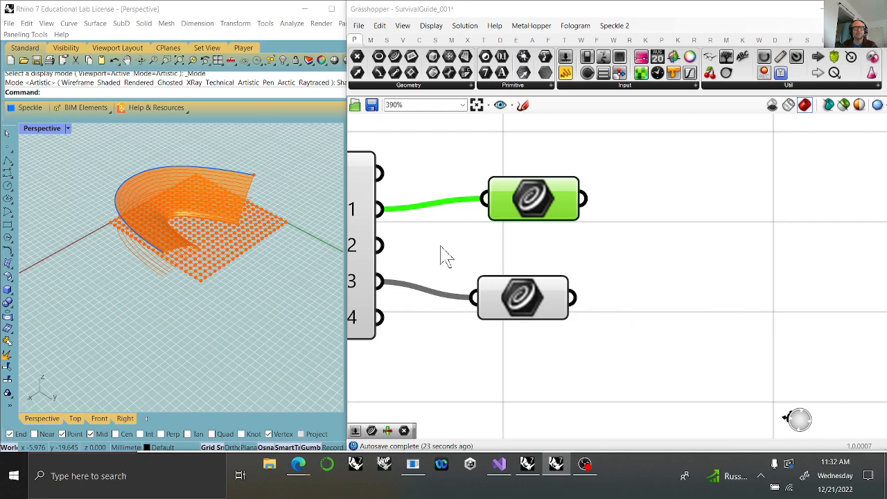
pyautogui.moveTo(523, 307); pyautogui.dragTo(541, 314)
pyautogui.moveTo(544, 344); pyautogui.dragTo(679, 285, button='right')
pyautogui.moveTo(395, 295); pyautogui.dragTo(527, 313, button='right')
pyautogui.scroll(-3, 504, 279)
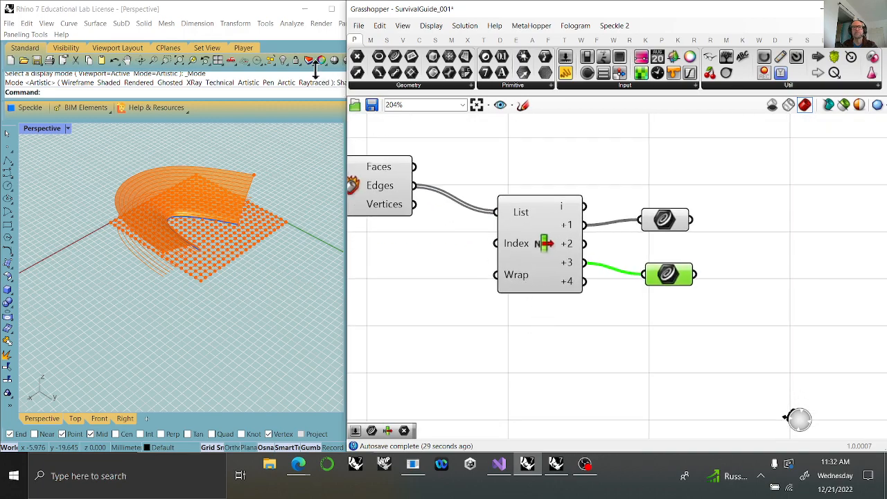
# Add a second List Item component below the Curve parameters and extend it with item outputs +1 through +3.
pyautogui.click(386, 40)
pyautogui.moveTo(358, 58); pyautogui.dragTo(756, 357)
pyautogui.scroll(2, 755, 357)
pyautogui.click(774, 404)
pyautogui.click(774, 404)
pyautogui.click(774, 403)
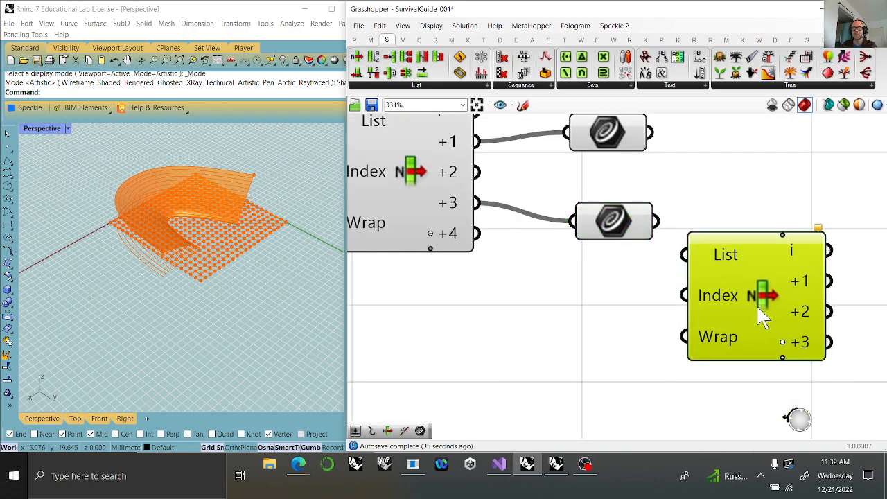
# Connect the deconstructed surface's Vertices to the Index input of the second List Item.
pyautogui.scroll(-3, 749, 360)
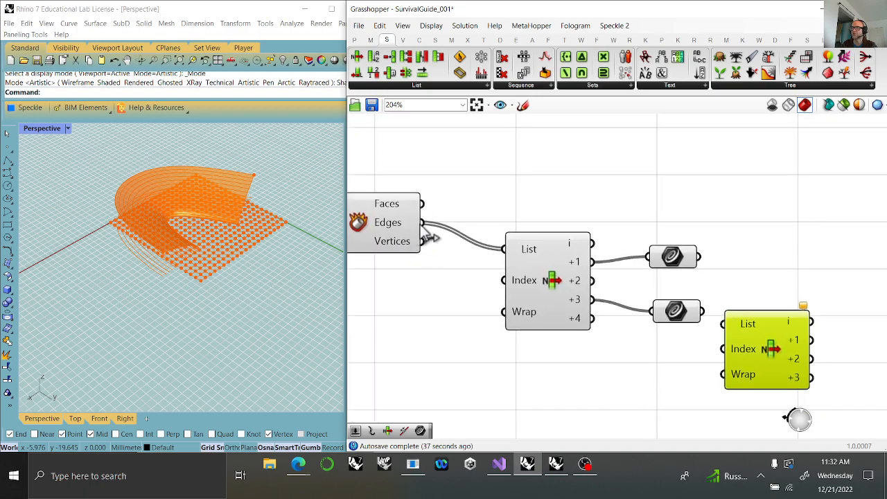
pyautogui.moveTo(424, 241); pyautogui.dragTo(504, 249)
pyautogui.moveTo(591, 299); pyautogui.dragTo(720, 351)
pyautogui.moveTo(721, 354); pyautogui.dragTo(587, 326, button='right')
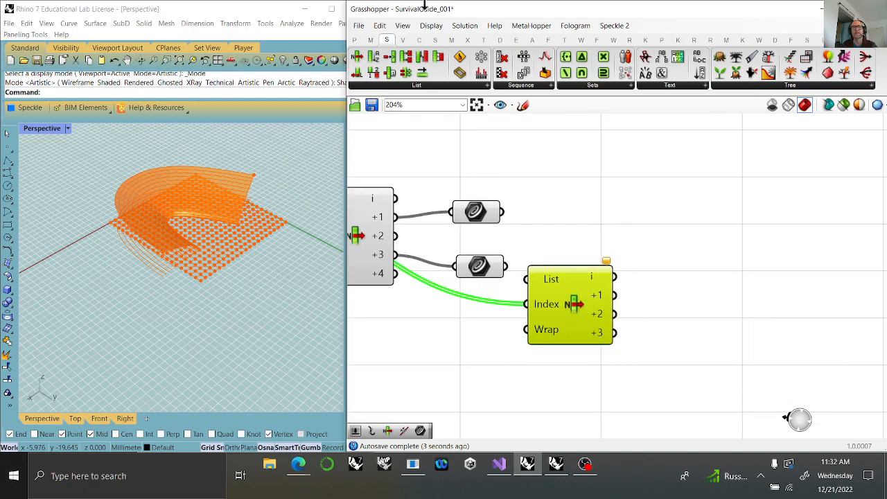
# Add a Line component and connect the second List Item's i output to End Point and its +3 output to Start Point.
pyautogui.click(419, 40)
pyautogui.moveTo(598, 57); pyautogui.dragTo(679, 312)
pyautogui.moveTo(615, 277); pyautogui.dragTo(643, 297)
pyautogui.moveTo(714, 305); pyautogui.dragTo(744, 298)
pyautogui.moveTo(552, 334); pyautogui.dragTo(647, 300, button='right')
# Move the Vertices connection from the second List Item's Index input to its List input and check the resulting line.
pyautogui.scroll(-3, 643, 290)
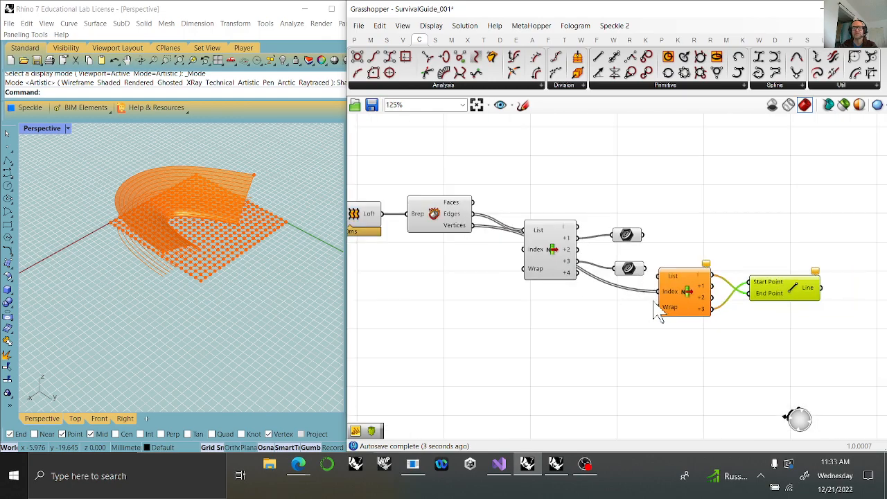
pyautogui.keyDown('ctrl'); pyautogui.keyDown('shift'); pyautogui.moveTo(657, 293); pyautogui.dragTo(684, 290); pyautogui.keyUp('shift'); pyautogui.keyUp('ctrl')
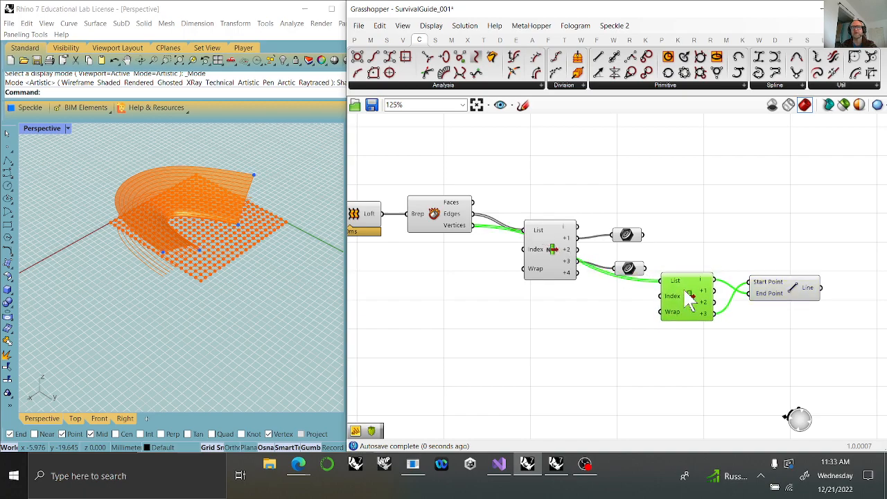
pyautogui.click(774, 294)
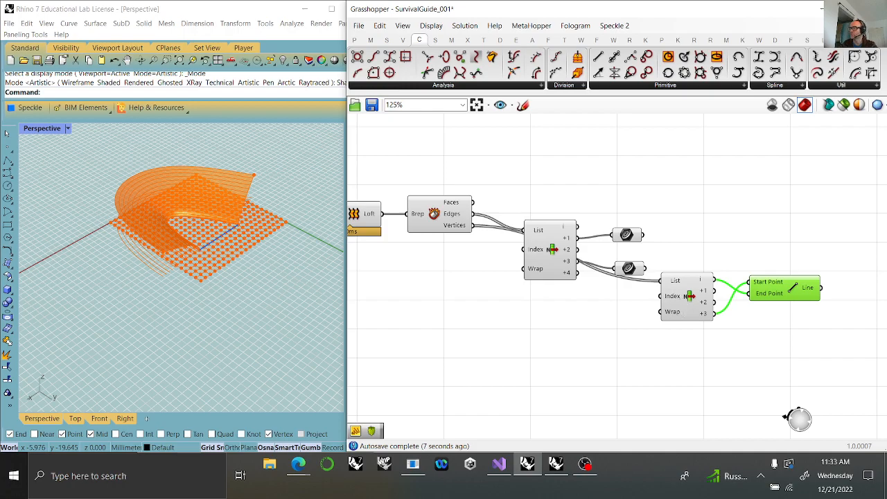
pyautogui.click(627, 268)
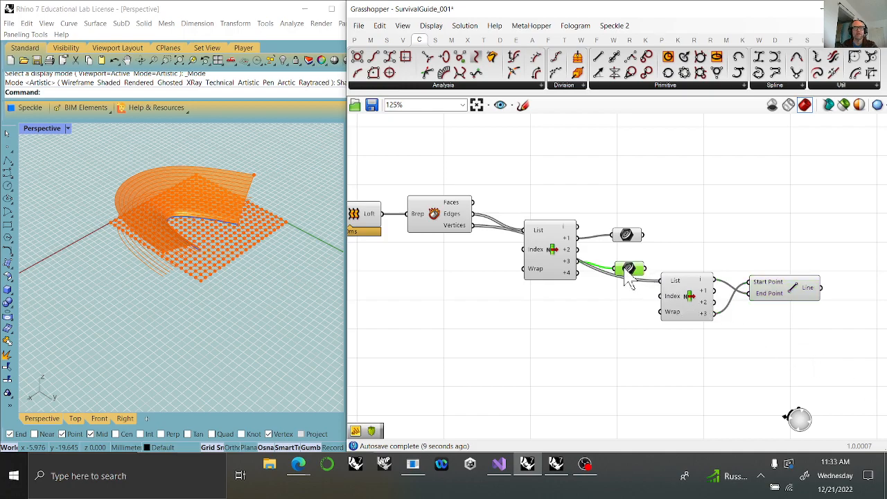
# Add a Loft component and connect both the +3 edge Curve parameter and the Line output to its Curves input.
pyautogui.moveTo(812, 290); pyautogui.dragTo(633, 318, button='right')
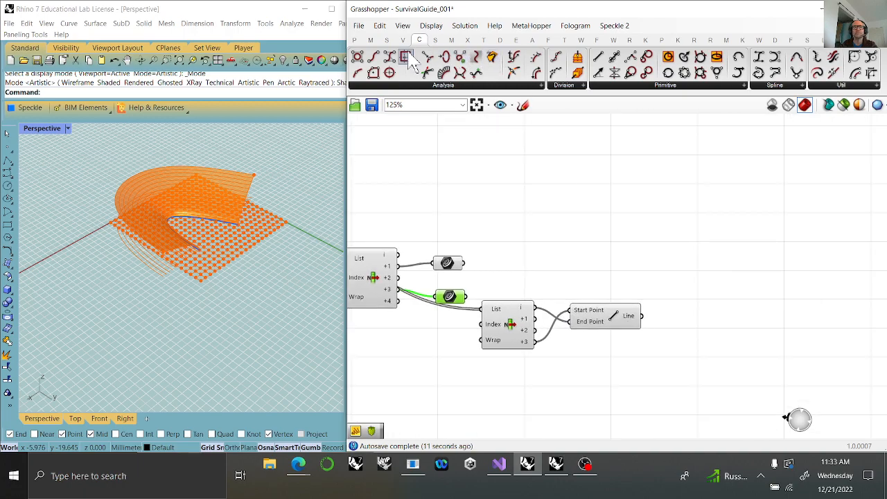
pyautogui.click(434, 39)
pyautogui.moveTo(563, 78); pyautogui.dragTo(714, 270)
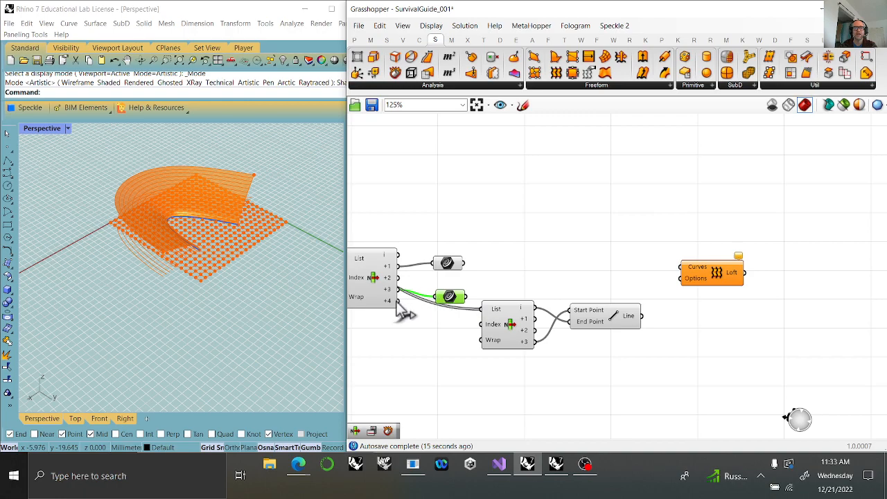
pyautogui.moveTo(467, 296); pyautogui.dragTo(681, 268)
pyautogui.moveTo(642, 316); pyautogui.dragTo(683, 280)
pyautogui.hotkey('ctrl', 'z')
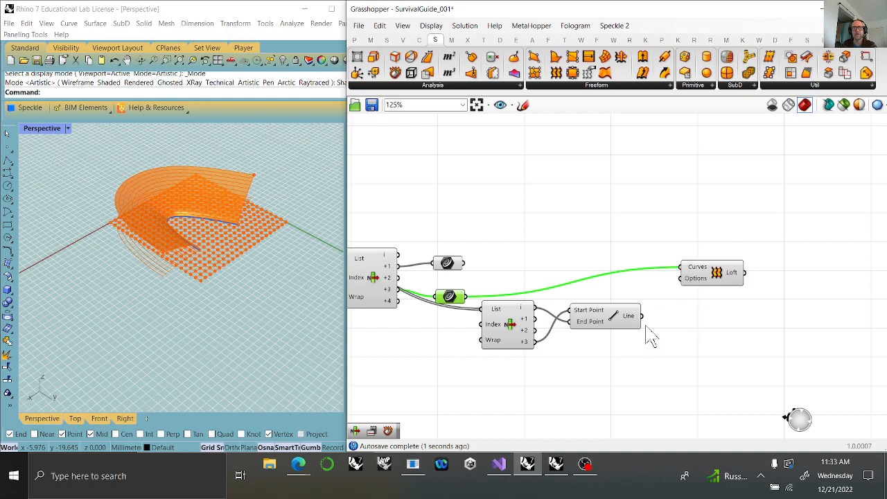
pyautogui.keyDown('shift'); pyautogui.moveTo(642, 315); pyautogui.dragTo(681, 268); pyautogui.keyUp('shift')
pyautogui.click(703, 274)
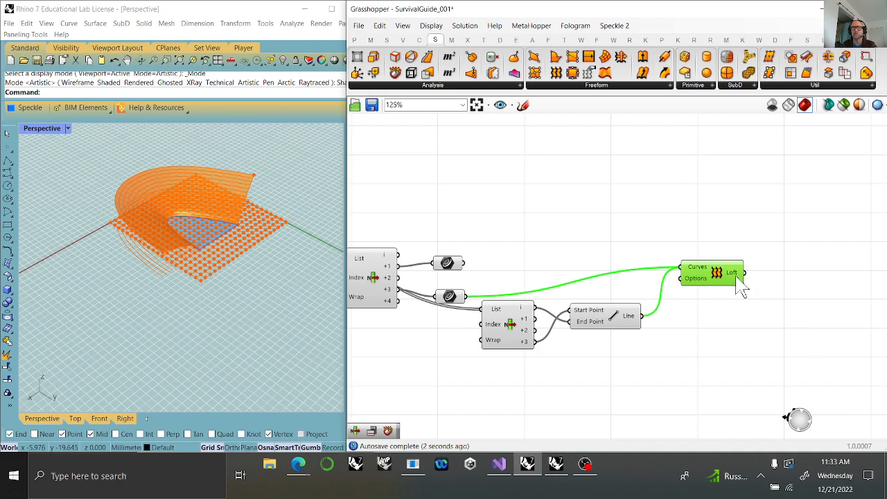
pyautogui.rightClick(695, 269)
pyautogui.moveTo(700, 269)
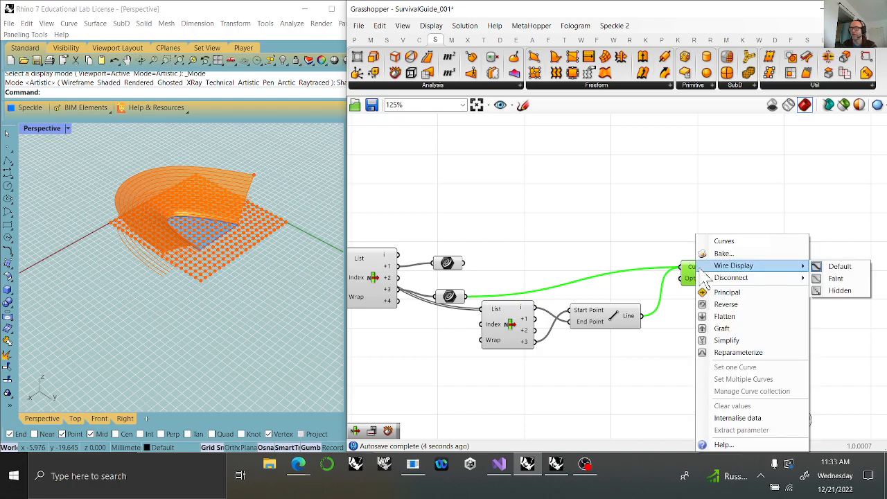
pyautogui.click(644, 372)
pyautogui.click(731, 286)
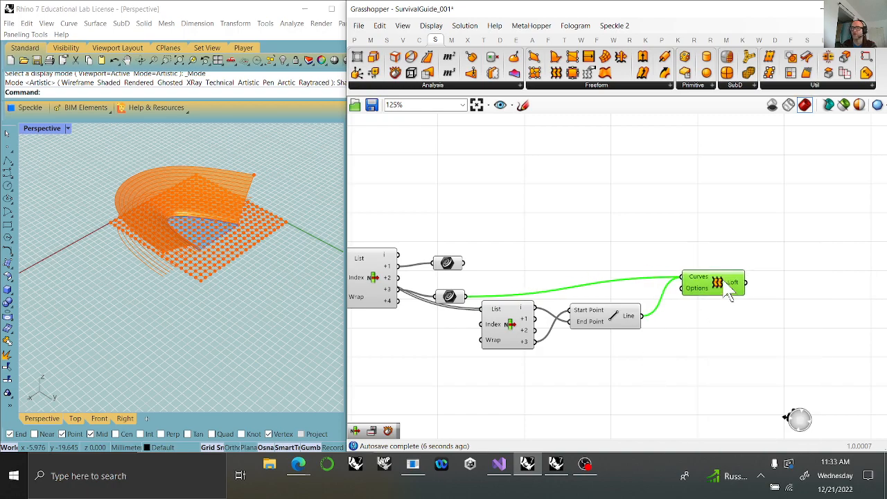
# Add an Area component after the new Loft and connect the lofted surface to its Geometry input.
pyautogui.moveTo(769, 360); pyautogui.dragTo(639, 363, button='right')
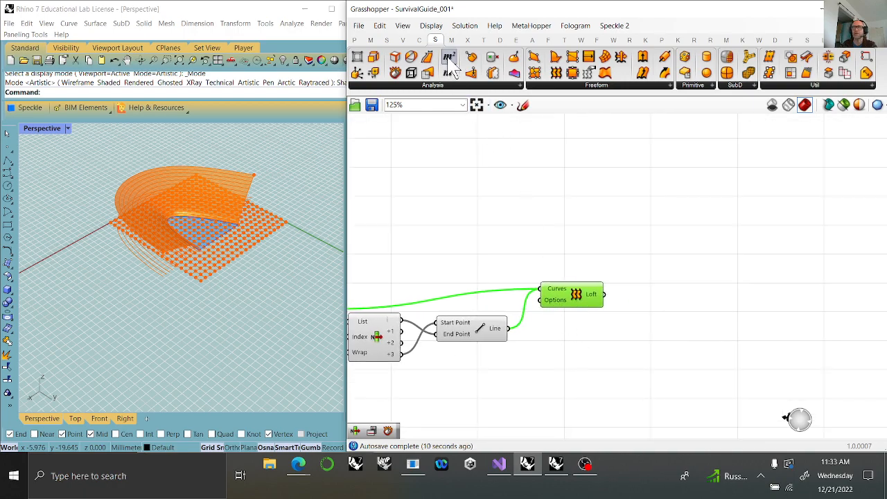
pyautogui.moveTo(449, 73); pyautogui.dragTo(671, 292)
pyautogui.moveTo(605, 295); pyautogui.dragTo(649, 265)
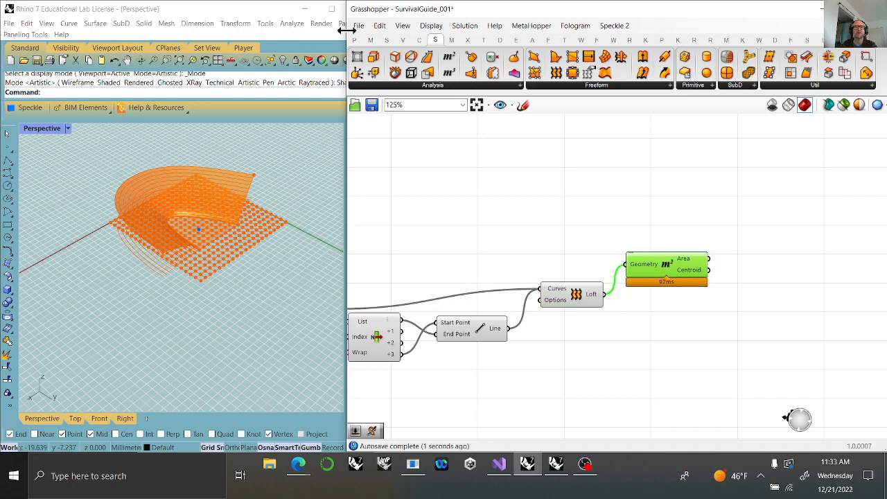
# Add a Point parameter beside the Area component and connect the Centroid output to it.
pyautogui.click(355, 40)
pyautogui.moveTo(358, 57); pyautogui.dragTo(768, 267)
pyautogui.moveTo(709, 271); pyautogui.dragTo(745, 275)
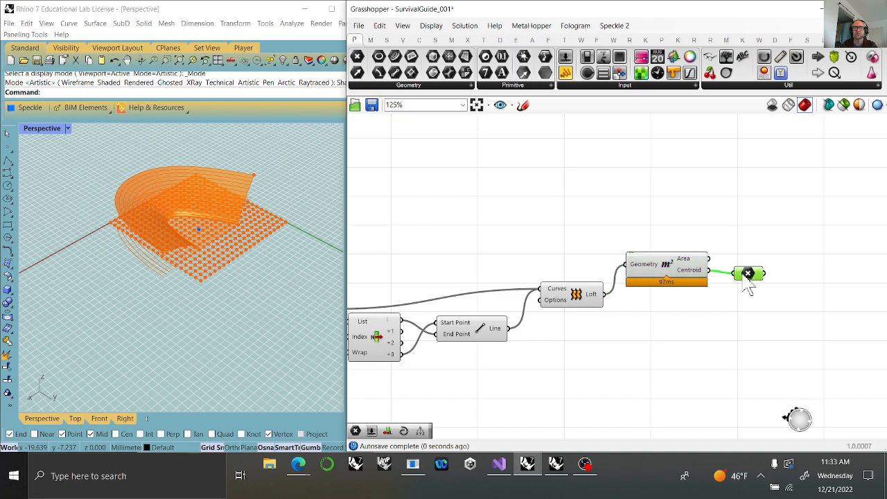
pyautogui.click(658, 274)
pyautogui.click(586, 301)
pyautogui.moveTo(463, 384); pyautogui.dragTo(559, 396, button='right')
pyautogui.click(777, 284)
pyautogui.click(845, 290)
pyautogui.moveTo(582, 281); pyautogui.dragTo(632, 314, button='right')
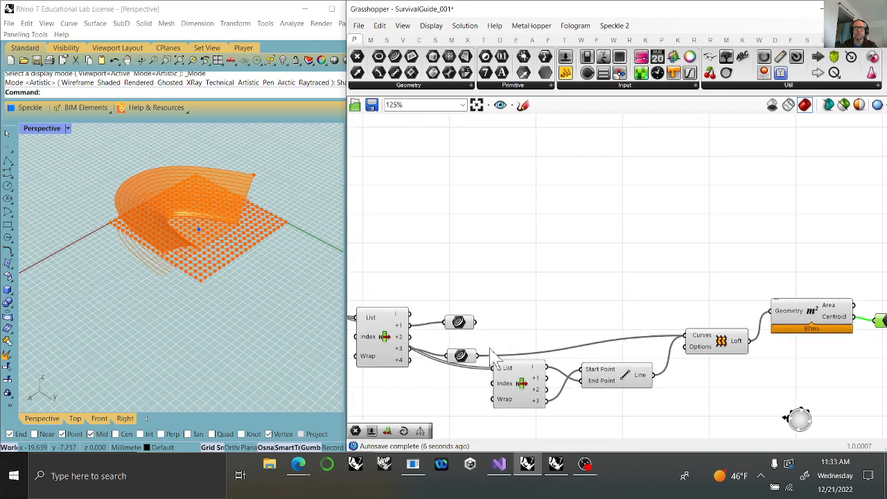
# Space out the +1 and +3 edge Curve parameters on the canvas and inspect the +1 edge on the model.
pyautogui.moveTo(462, 361); pyautogui.dragTo(466, 351)
pyautogui.click(464, 327)
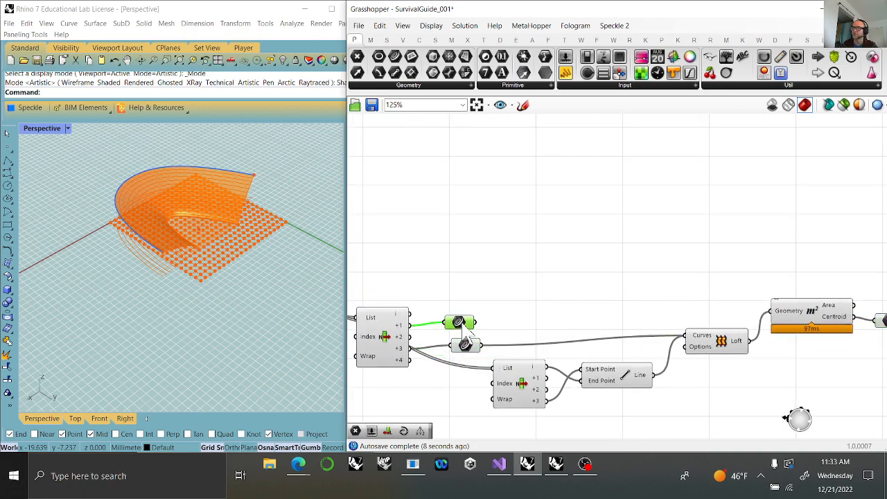
pyautogui.moveTo(470, 337)
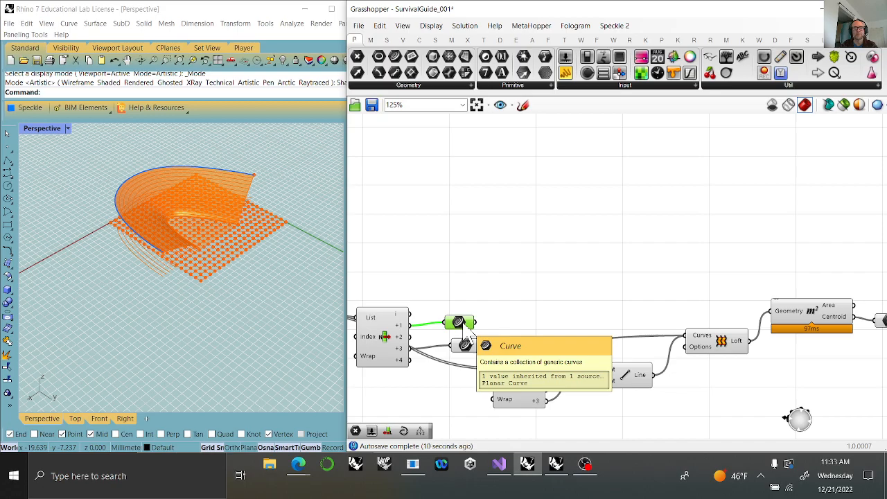
pyautogui.moveTo(466, 327); pyautogui.dragTo(471, 308)
pyautogui.moveTo(539, 309); pyautogui.dragTo(509, 253, button='right')
pyautogui.scroll(-7, 136, 221)
pyautogui.moveTo(137, 209)
pyautogui.mouseDown(button='right')
pyautogui.moveTo(174, 248)
pyautogui.moveTo(137, 196)
pyautogui.mouseUp(button='right')
pyautogui.scroll(4, 137, 195)
pyautogui.scroll(3, 233, 232)
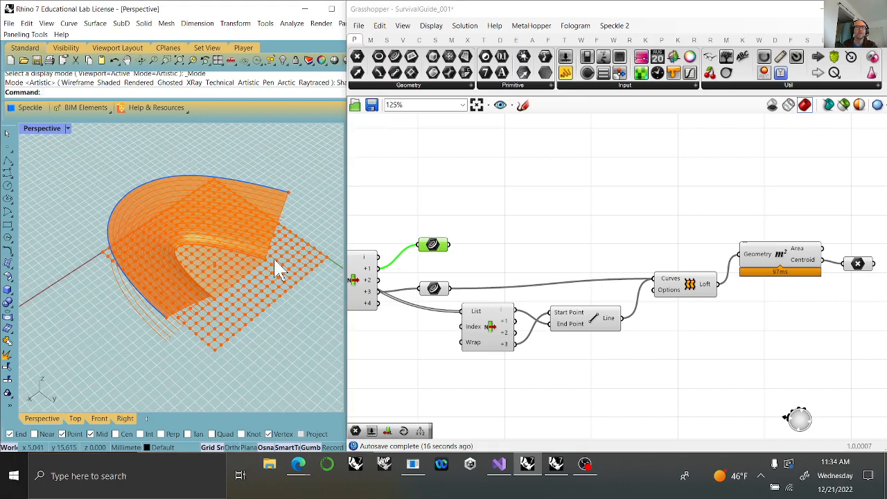
pyautogui.scroll(4, 264, 331)
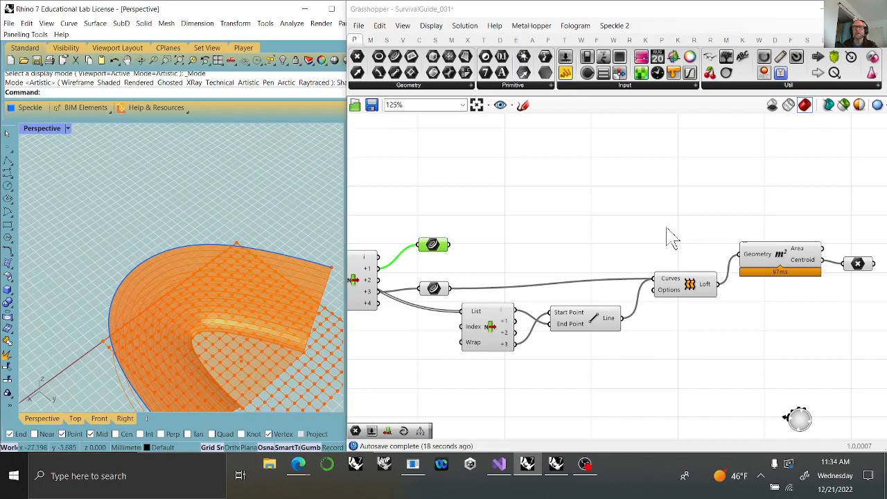
# Add an Offset Curve component and connect the +1 edge Curve parameter to its Curve input.
pyautogui.doubleClick(669, 197)
pyautogui.write('offset')
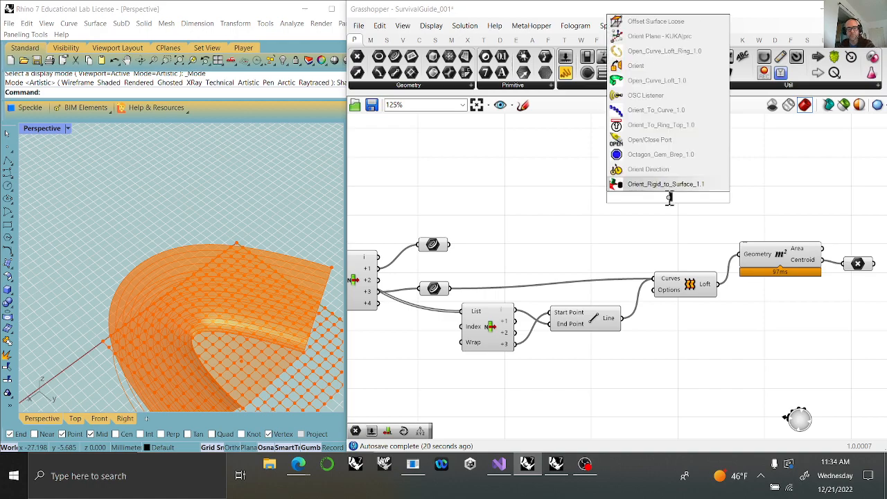
pyautogui.click(633, 156)
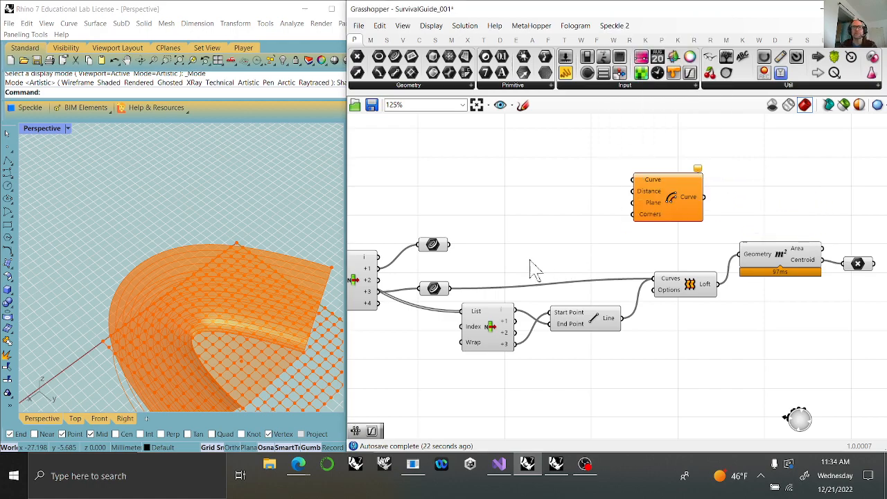
pyautogui.moveTo(449, 244); pyautogui.dragTo(633, 180)
pyautogui.moveTo(667, 215); pyautogui.dragTo(644, 215)
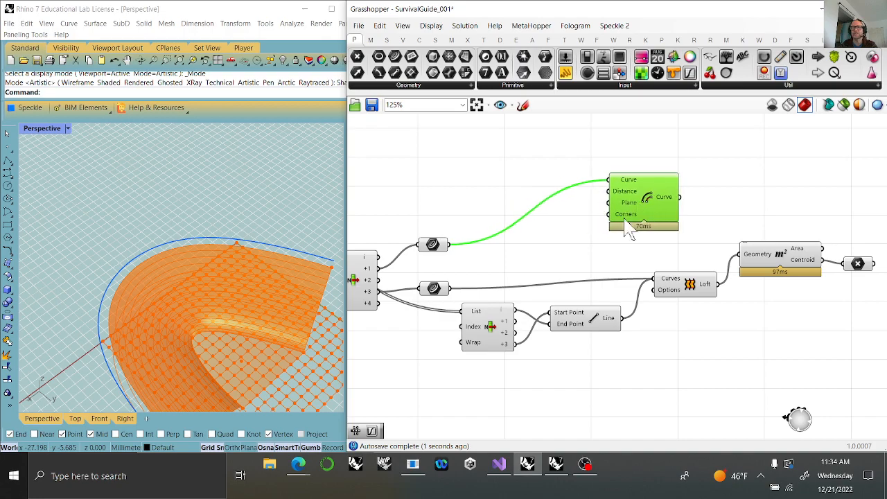
# Add a number slider set to 12, connect it to the offset's Distance input, and check the offset curve.
pyautogui.doubleClick(550, 244)
pyautogui.write('12')
pyautogui.press('Return')
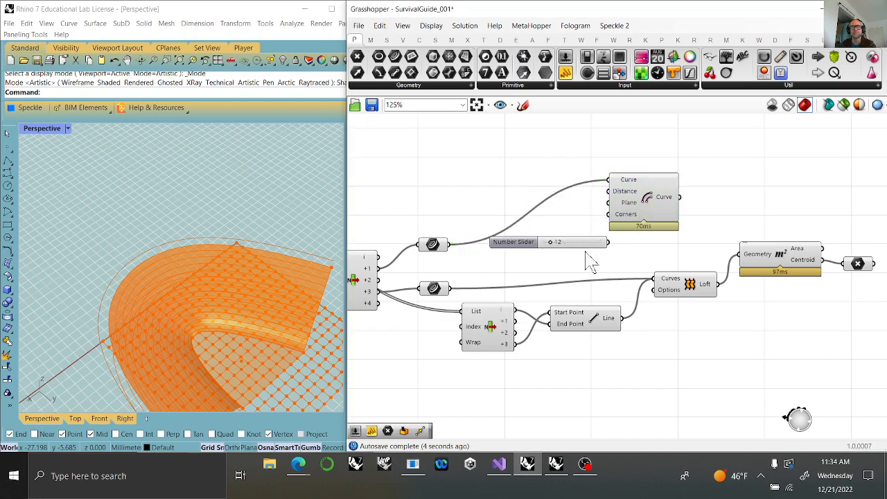
pyautogui.moveTo(607, 242); pyautogui.dragTo(608, 191)
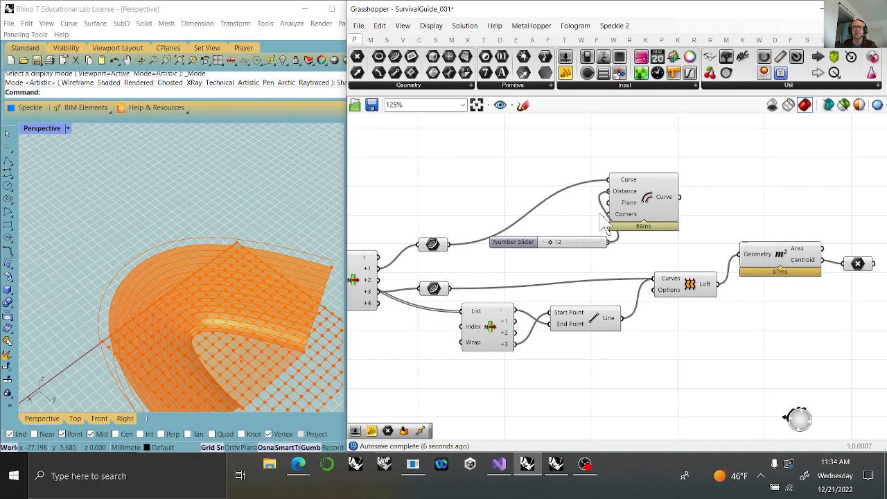
pyautogui.moveTo(570, 244); pyautogui.dragTo(524, 219)
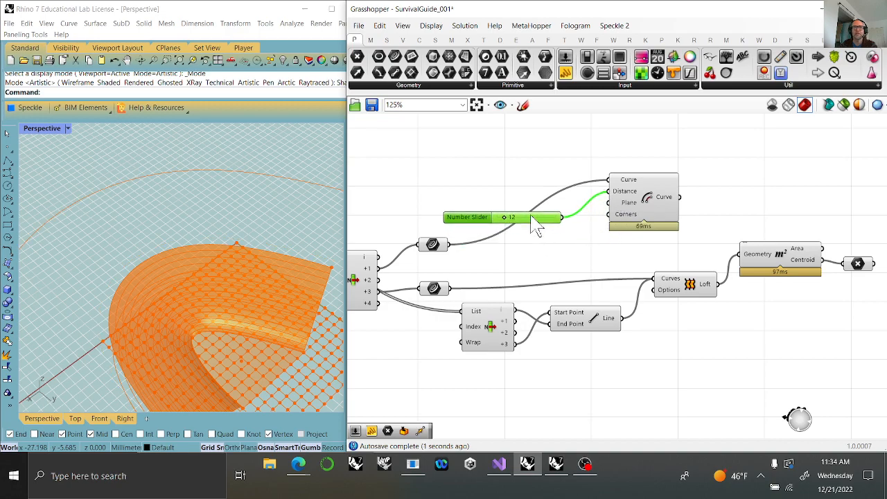
pyautogui.click(659, 208)
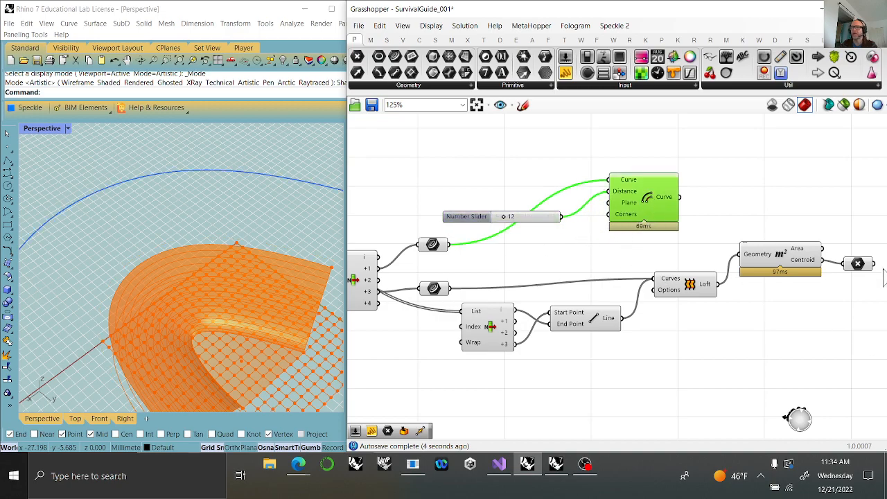
# Add a Loft component and connect both the offset Curve output and the +1 edge Curve parameter to its Curves input.
pyautogui.click(434, 40)
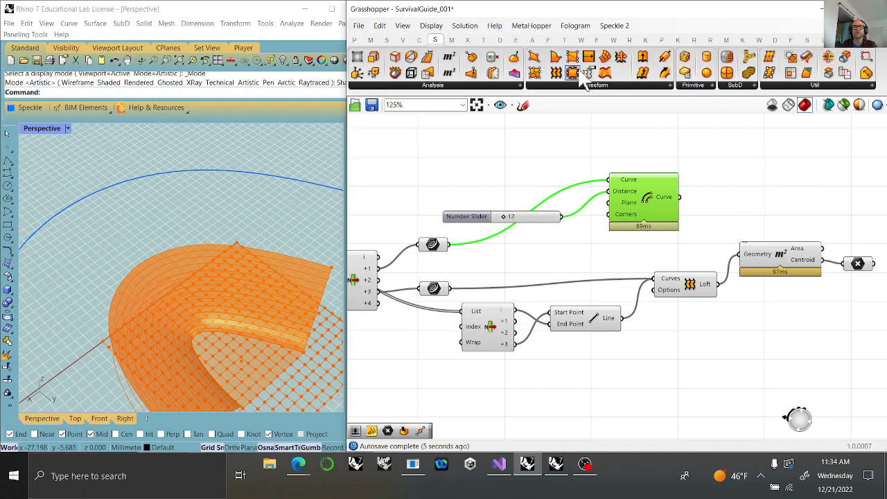
pyautogui.moveTo(556, 72); pyautogui.dragTo(766, 177)
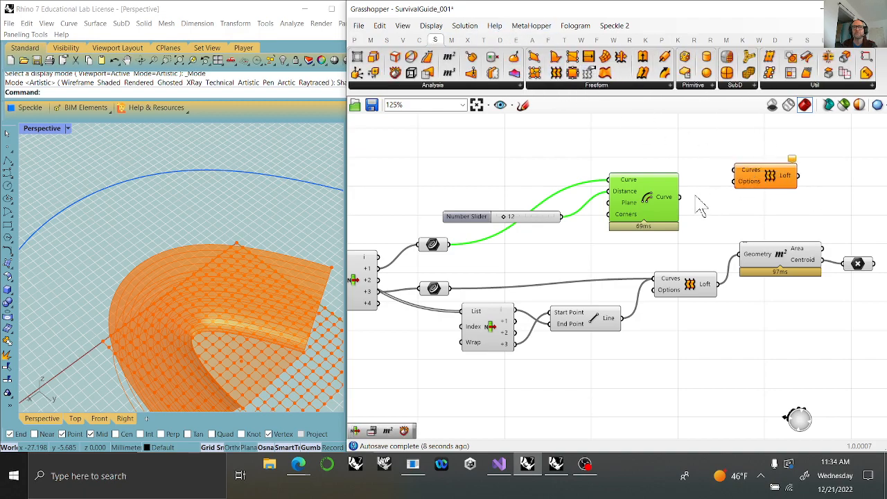
pyautogui.moveTo(681, 201); pyautogui.dragTo(736, 170)
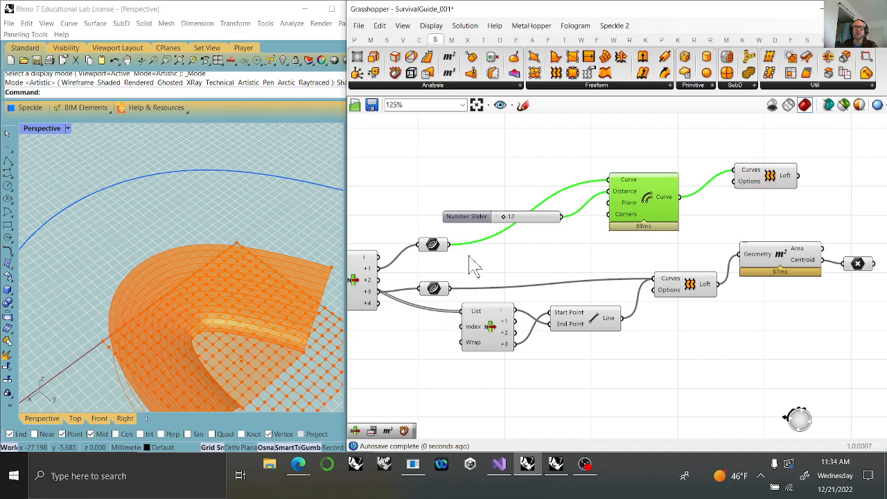
pyautogui.click(437, 248)
pyautogui.keyDown('shift'); pyautogui.moveTo(450, 245); pyautogui.dragTo(779, 157); pyautogui.keyUp('shift')
pyautogui.click(771, 182)
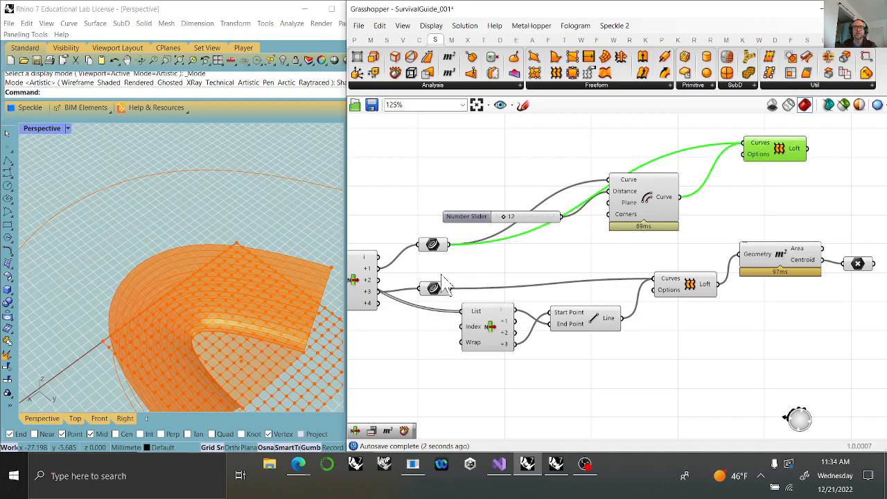
# Rewire the new Loft's Curves input with the +1 edge curve first and the offset curve second.
pyautogui.moveTo(418, 276); pyautogui.dragTo(525, 278, button='right')
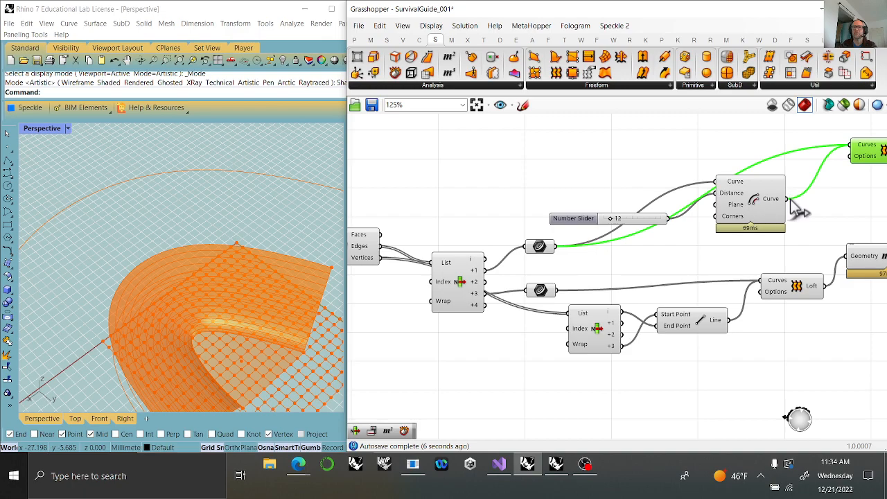
pyautogui.moveTo(796, 215); pyautogui.dragTo(723, 199, button='right')
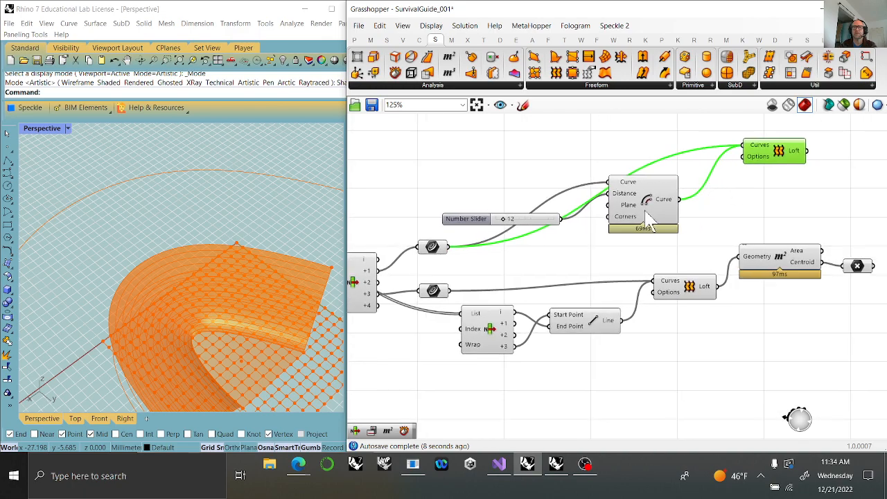
pyautogui.moveTo(449, 248); pyautogui.dragTo(743, 145)
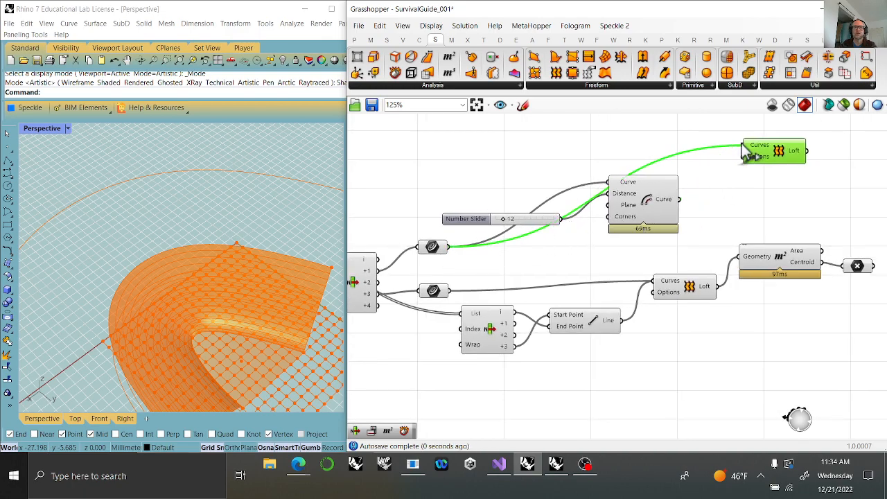
pyautogui.click(436, 250)
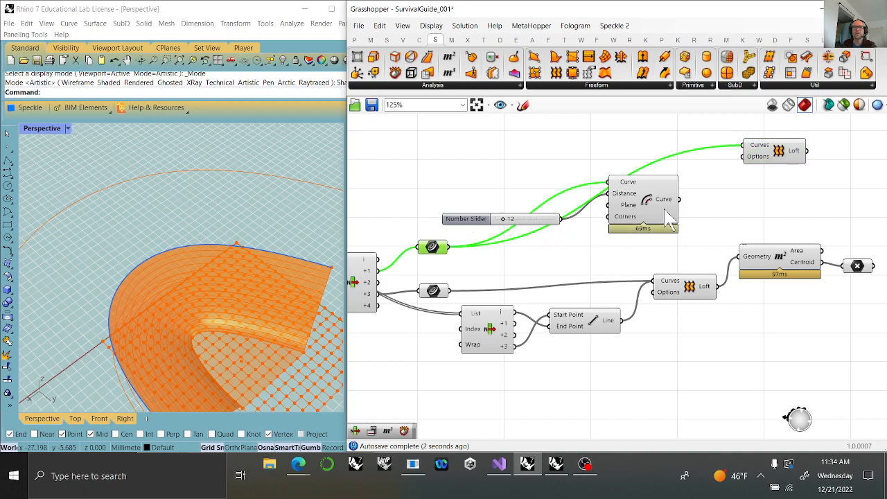
pyautogui.keyDown('shift'); pyautogui.moveTo(679, 200); pyautogui.dragTo(744, 147); pyautogui.keyUp('shift')
pyautogui.click(788, 164)
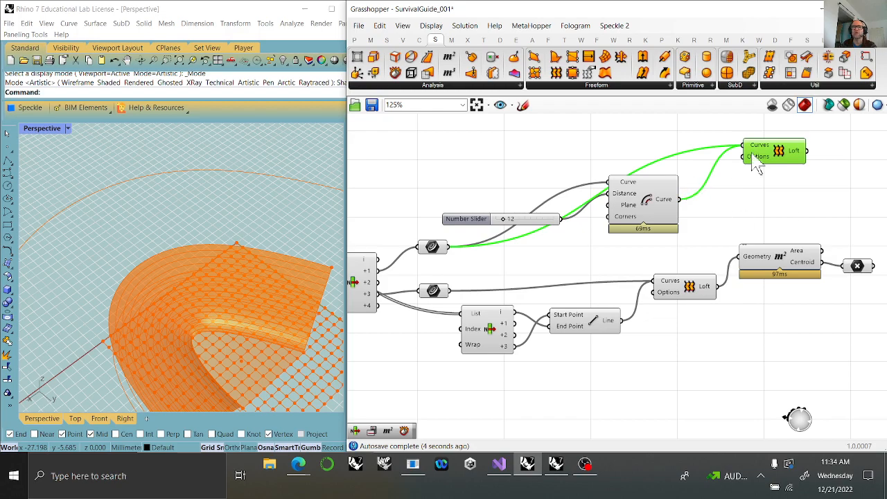
# Flatten the Curves input of the Loft between the +1 edge and its offset.
pyautogui.rightClick(766, 144)
pyautogui.click(801, 249)
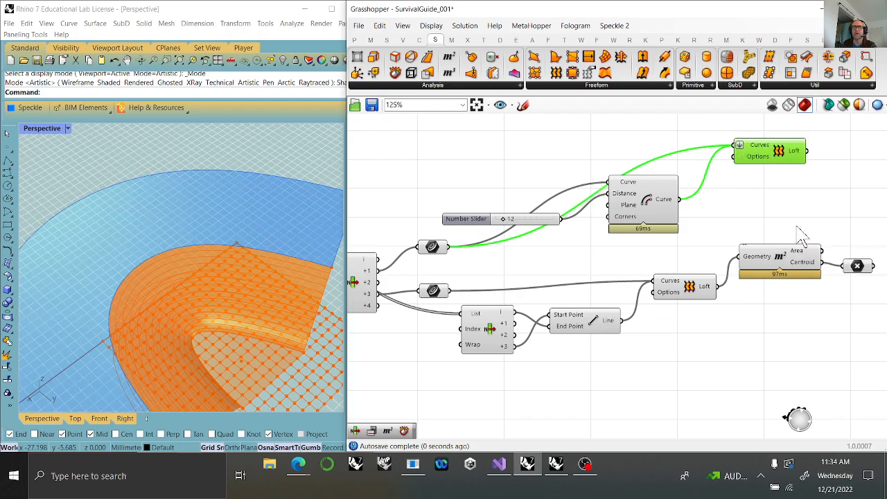
pyautogui.click(714, 225)
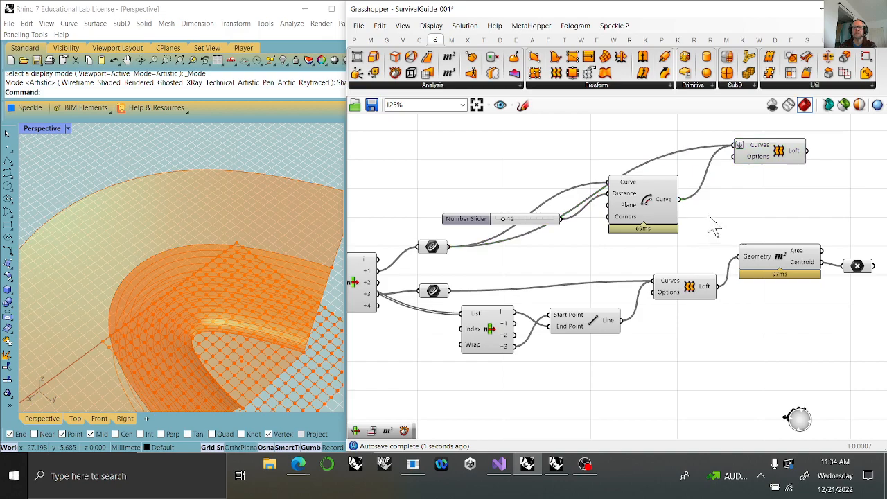
pyautogui.click(778, 160)
# Flatten the Start Point input of the Line component and inspect the lofted floor surface on the model.
pyautogui.click(578, 325)
pyautogui.rightClick(571, 317)
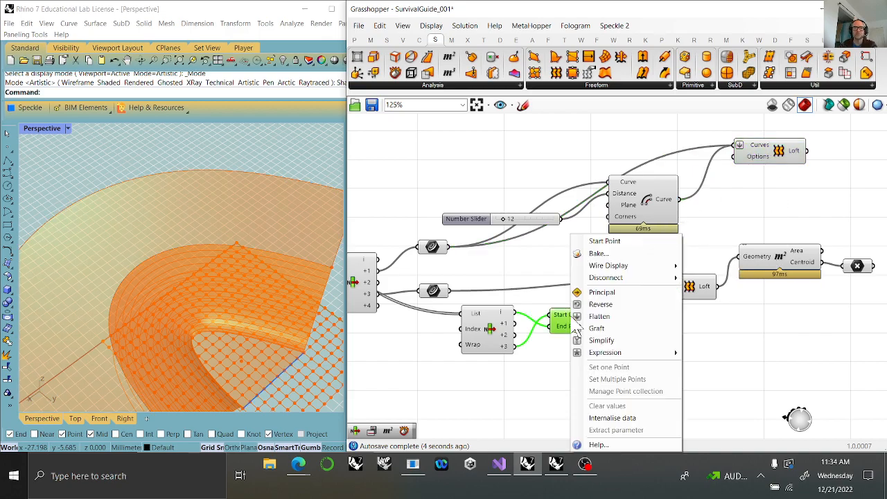
pyautogui.click(600, 317)
pyautogui.click(603, 331)
pyautogui.click(696, 292)
pyautogui.moveTo(780, 337); pyautogui.dragTo(750, 282, button='right')
pyautogui.moveTo(291, 352); pyautogui.dragTo(187, 300, button='right')
pyautogui.moveTo(422, 326); pyautogui.dragTo(840, 283, button='right')
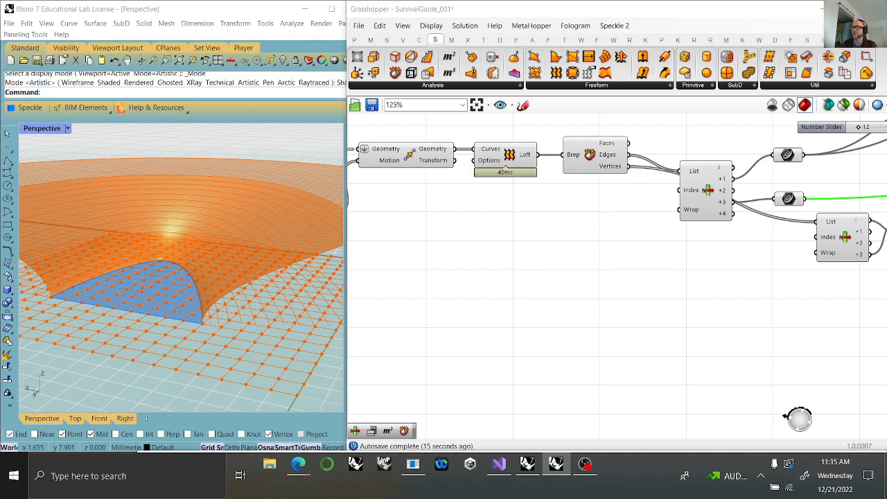
# Add a Divide Curve component and connect the Move component's Geometry output to its Curve input.
pyautogui.scroll(-3, 568, 248)
pyautogui.moveTo(568, 247); pyautogui.dragTo(455, 355, button='right')
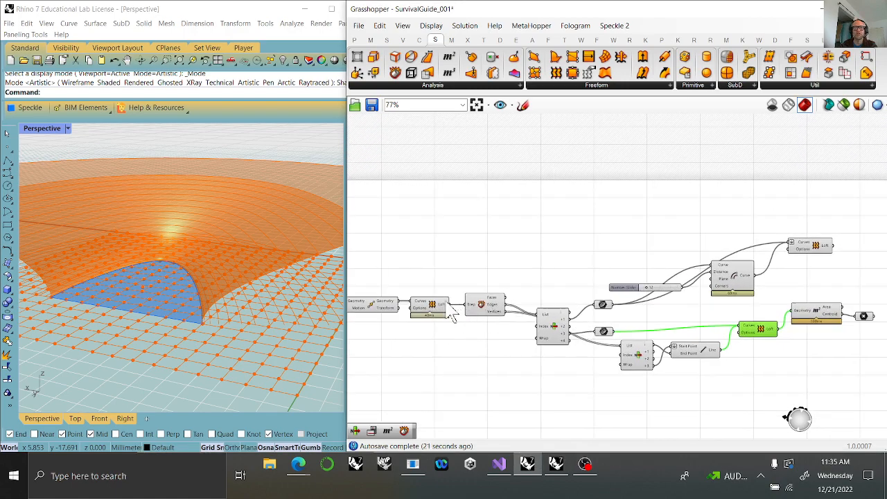
pyautogui.click(386, 309)
pyautogui.moveTo(386, 318)
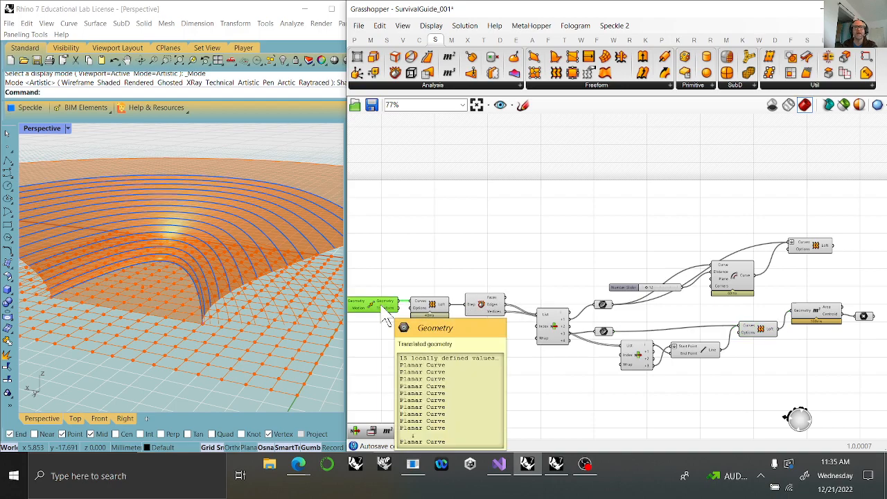
pyautogui.moveTo(383, 310); pyautogui.dragTo(383, 306)
pyautogui.click(418, 40)
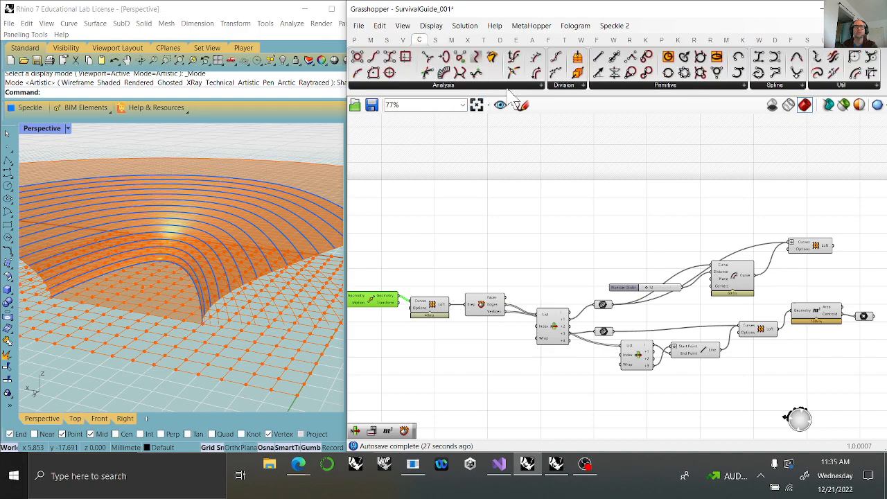
pyautogui.click(582, 85)
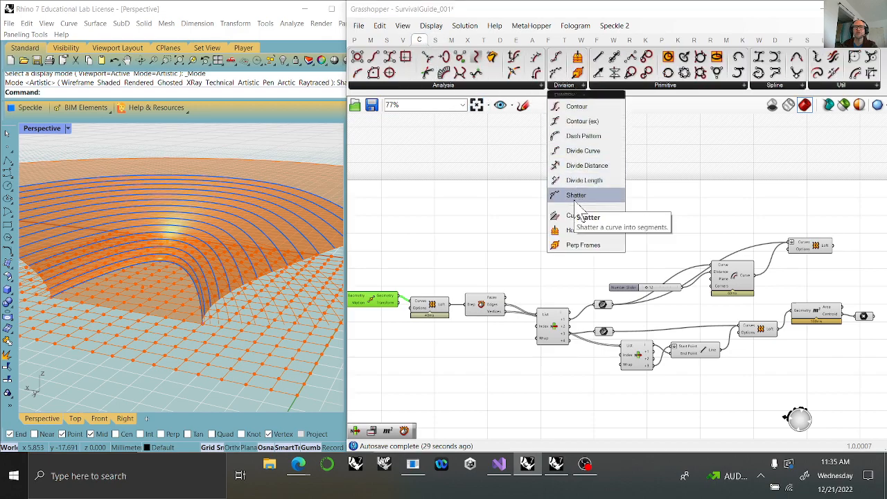
pyautogui.moveTo(582, 151); pyautogui.dragTo(533, 200)
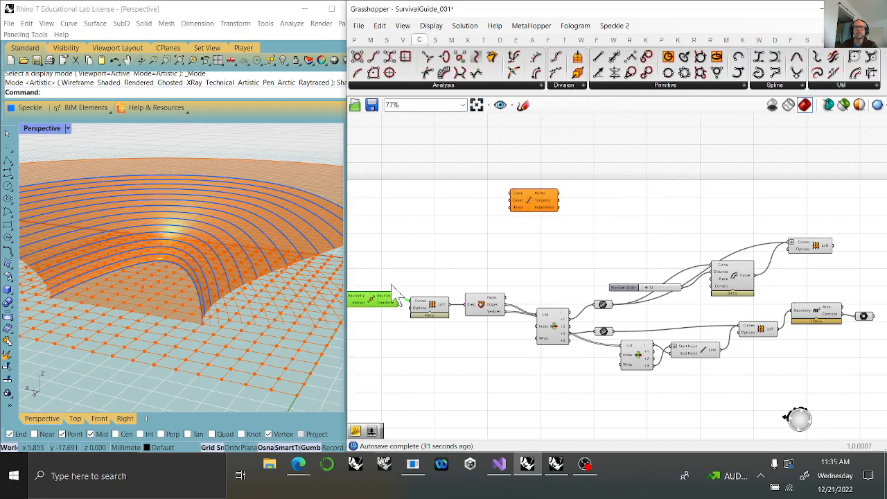
pyautogui.moveTo(400, 298); pyautogui.dragTo(516, 199)
pyautogui.scroll(4, 535, 215)
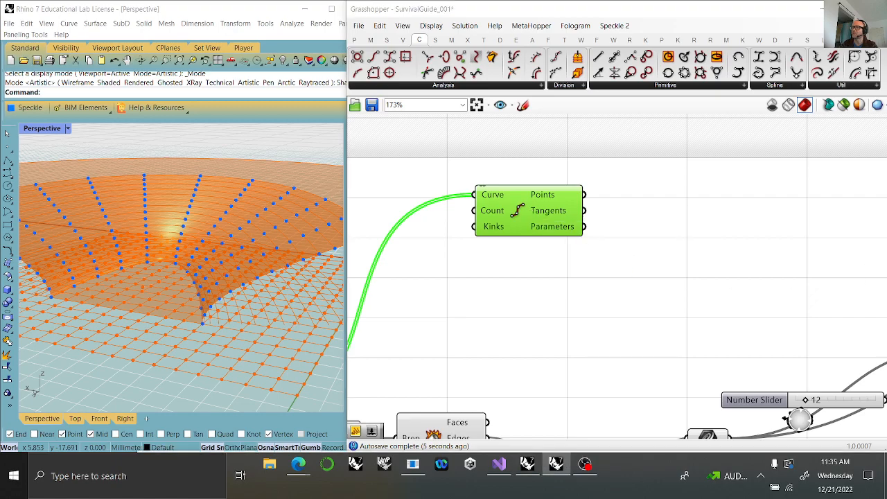
# Connect the number slider's relay upstream of the graph mappers to the Divide Curve component's Count input.
pyautogui.moveTo(416, 339); pyautogui.dragTo(741, 278, button='right')
pyautogui.scroll(-5, 721, 263)
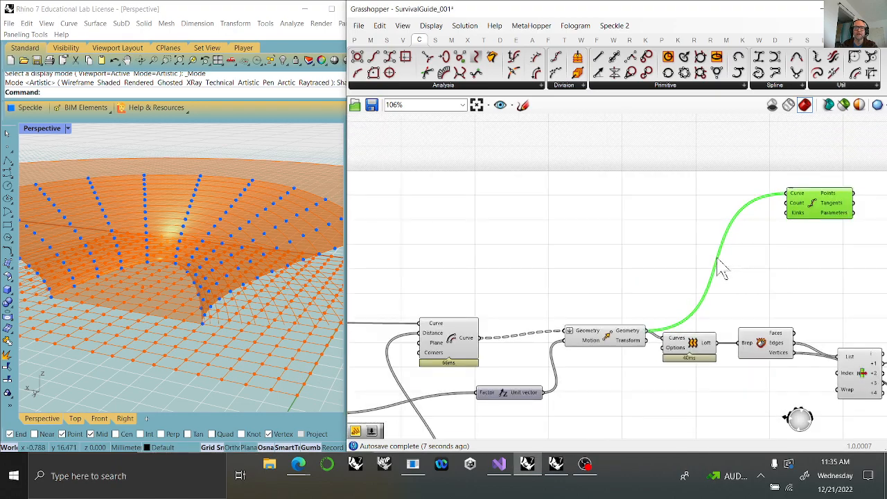
pyautogui.moveTo(567, 393); pyautogui.dragTo(653, 356, button='right')
pyautogui.scroll(3, 423, 365)
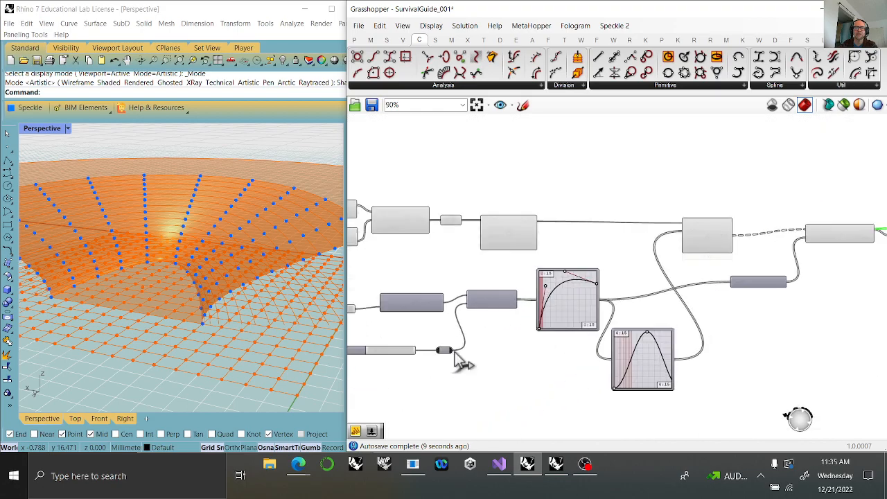
pyautogui.moveTo(451, 351); pyautogui.dragTo(537, 177)
pyautogui.moveTo(500, 250); pyautogui.dragTo(613, 268, button='right')
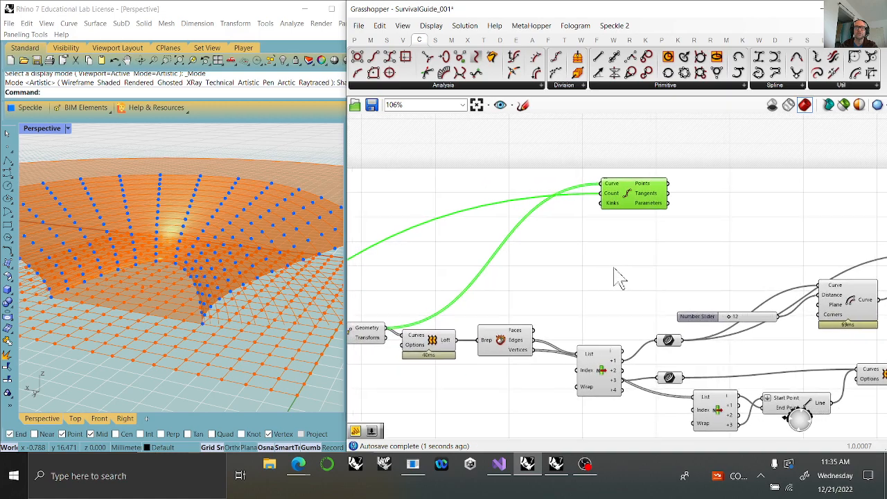
# Insert a relay on the Count wire near the Divide Curve component and check the division points on the model.
pyautogui.doubleClick(474, 208)
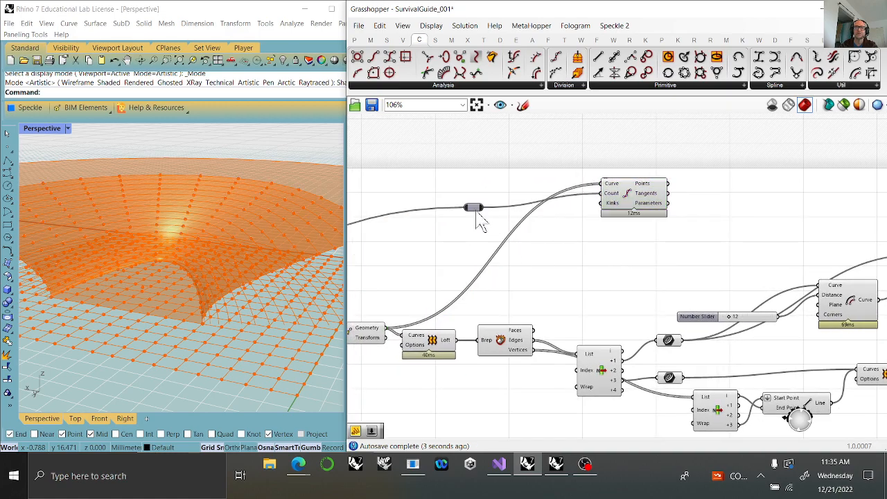
pyautogui.click(474, 207)
pyautogui.click(627, 199)
pyautogui.moveTo(655, 332); pyautogui.dragTo(538, 340, button='right')
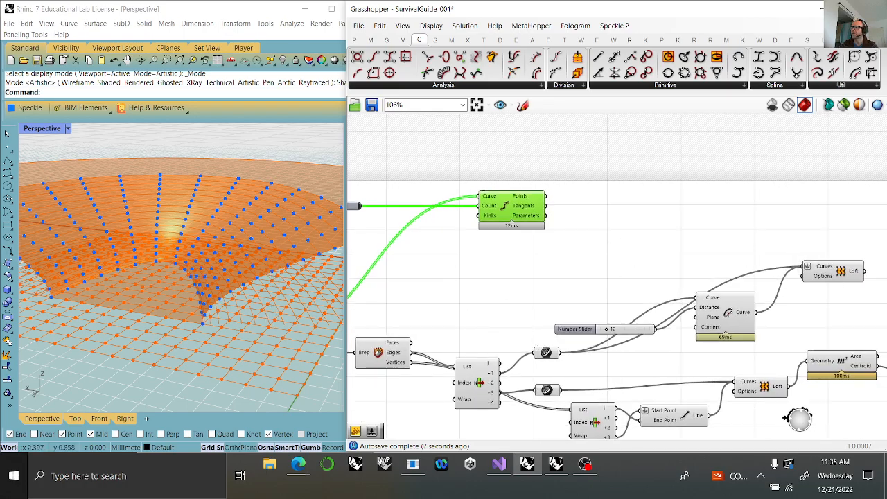
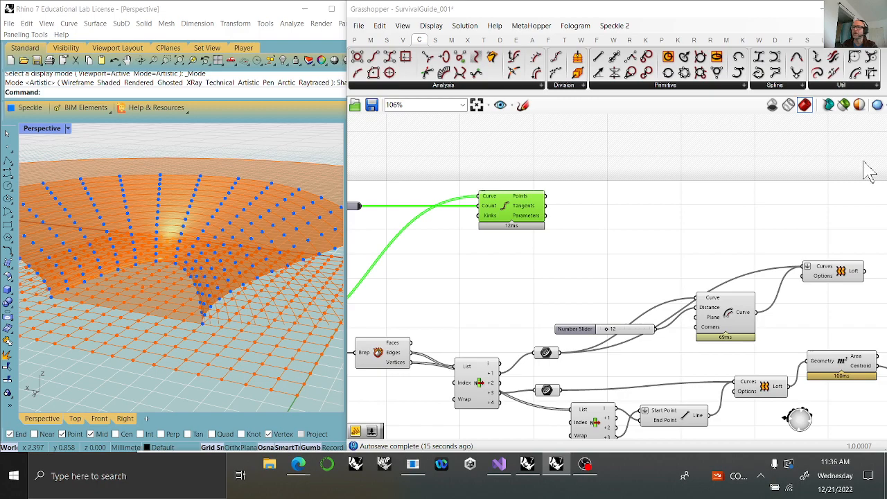
# Add a List Length component with a flattened List input and connect the Divide Curve component's Points output to it.
pyautogui.click(386, 39)
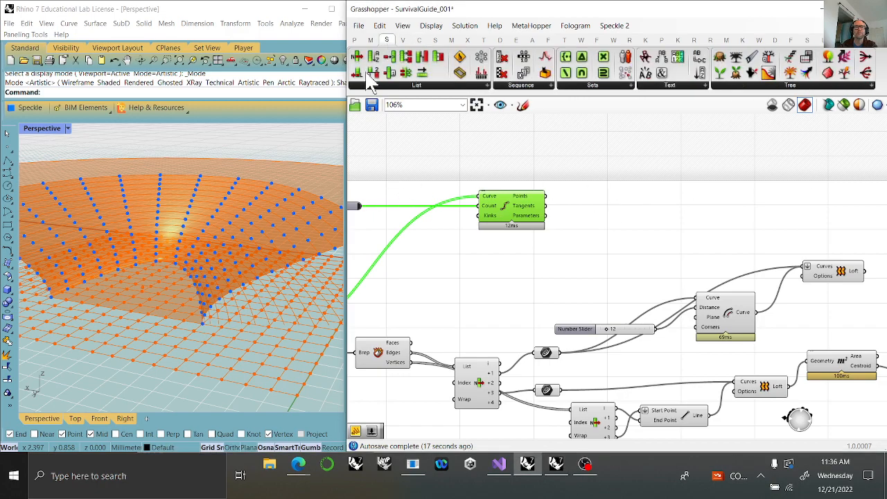
pyautogui.moveTo(358, 77); pyautogui.dragTo(595, 169)
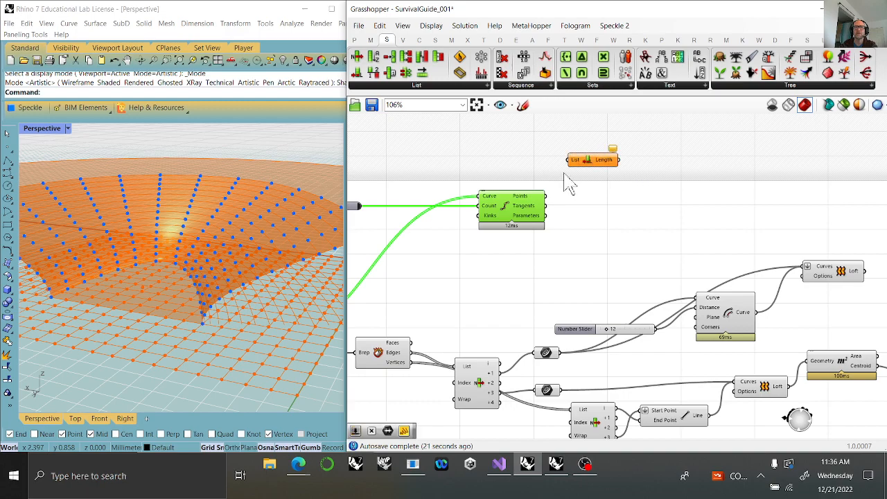
pyautogui.scroll(3, 568, 184)
pyautogui.rightClick(584, 156)
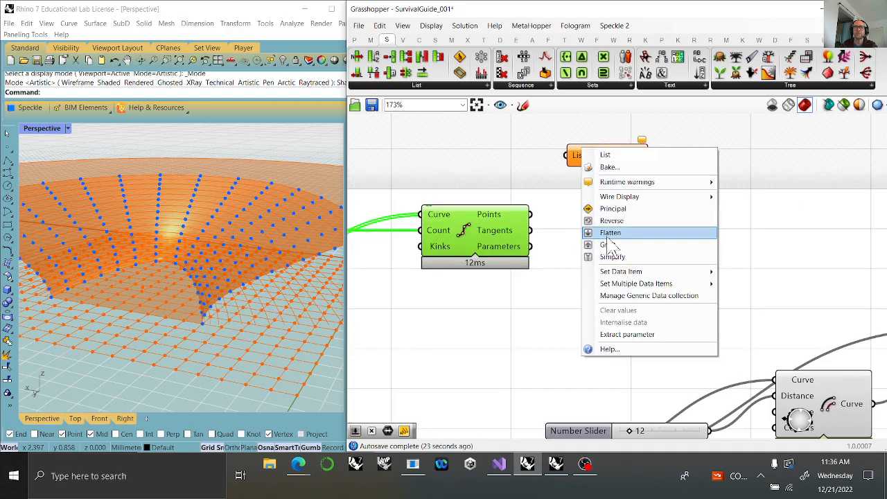
pyautogui.click(617, 234)
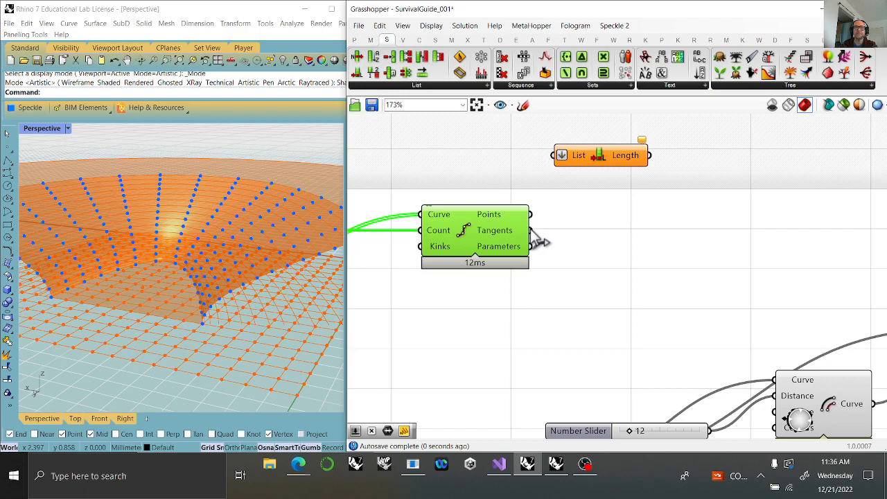
pyautogui.moveTo(531, 215); pyautogui.dragTo(553, 174)
pyautogui.moveTo(600, 157); pyautogui.dragTo(582, 153)
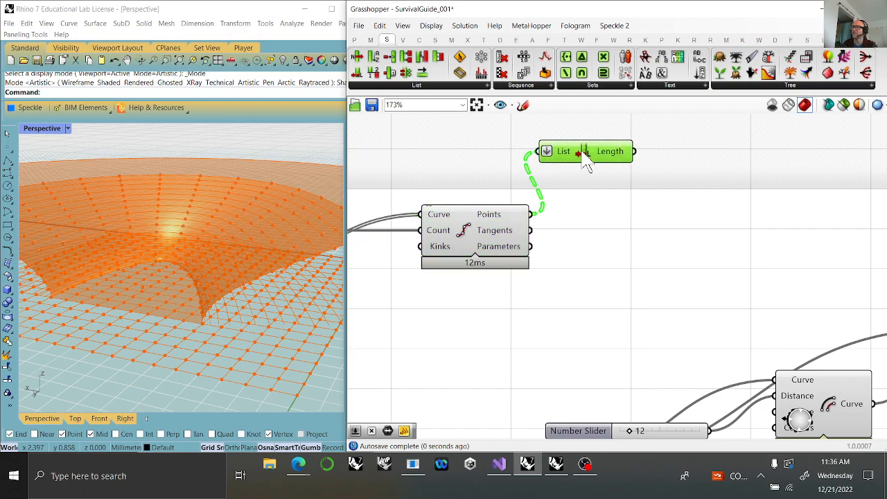
# Add a Panel beside the List Length component and connect it to the Length output.
pyautogui.click(354, 39)
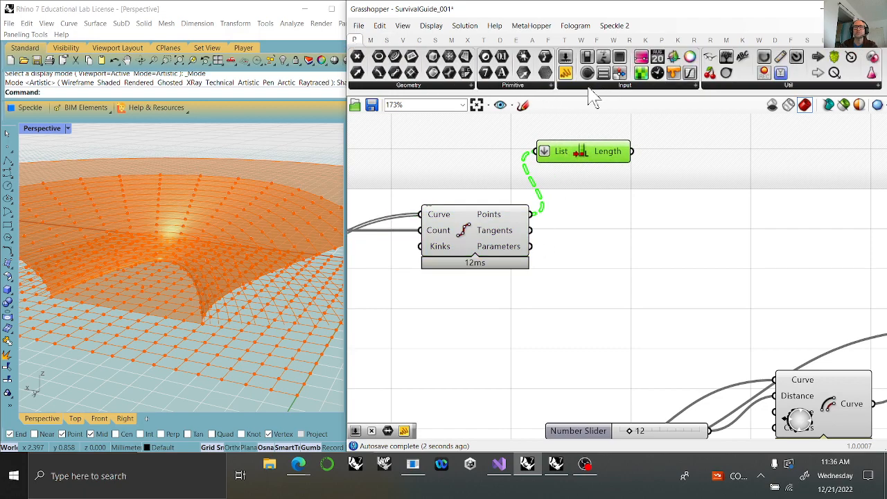
pyautogui.moveTo(565, 74); pyautogui.dragTo(632, 151)
pyautogui.moveTo(776, 184); pyautogui.dragTo(689, 178)
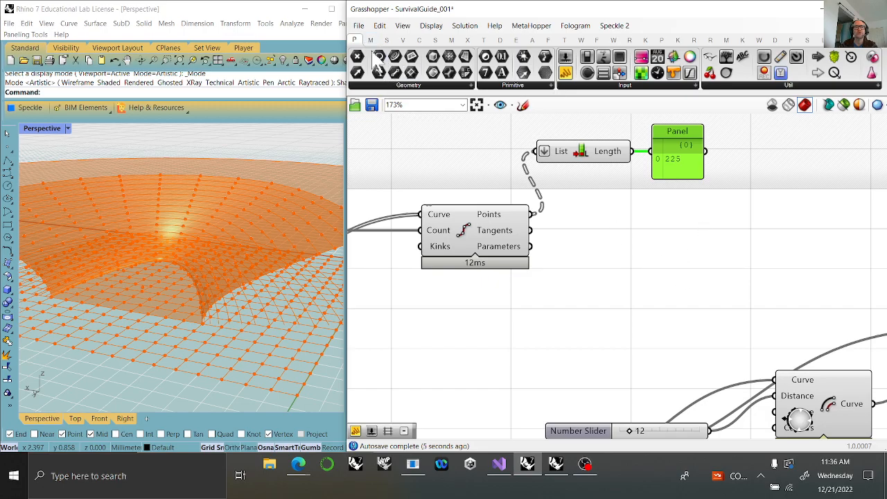
# Add a Point parameter above the Panel, connect the Divide Curve component's Points output to it, and flatten it.
pyautogui.moveTo(357, 66); pyautogui.dragTo(772, 125)
pyautogui.moveTo(747, 153); pyautogui.dragTo(736, 232, button='right')
pyautogui.moveTo(758, 203); pyautogui.dragTo(683, 174)
pyautogui.moveTo(518, 292); pyautogui.dragTo(679, 178)
pyautogui.rightClick(686, 189)
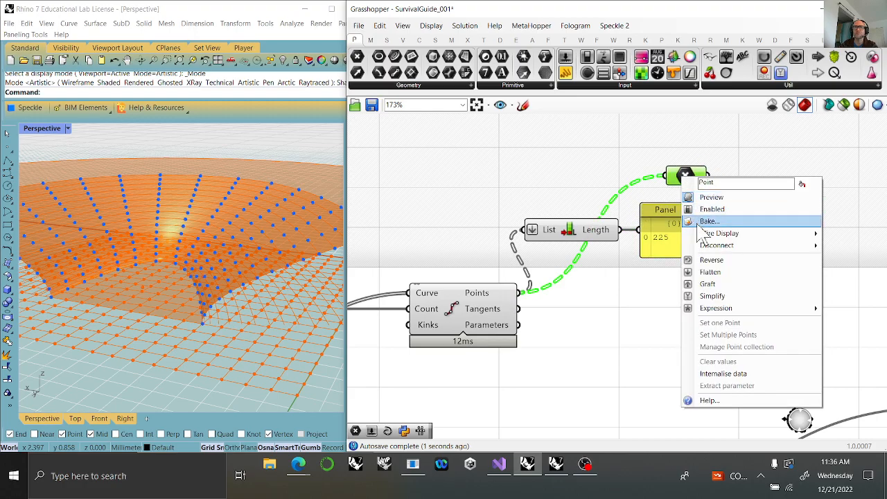
pyautogui.click(715, 270)
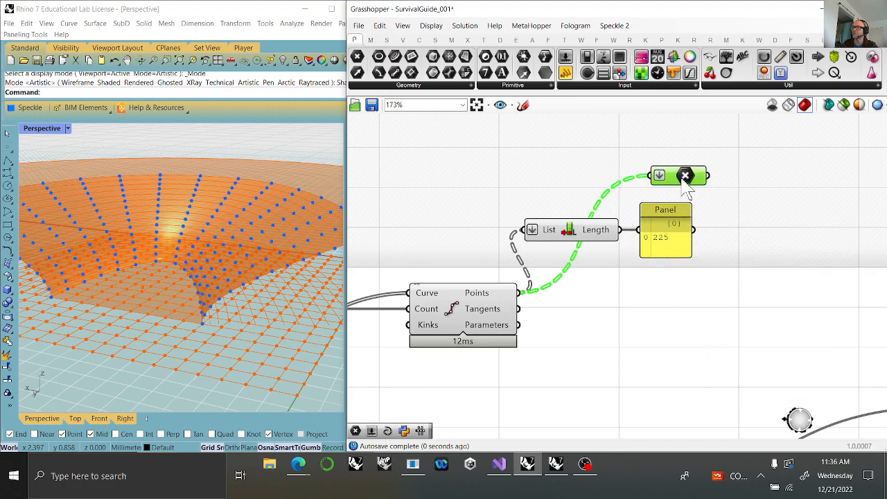
# Add a Random Reduce component, connecting the flattened Point parameter to its List input and the Panel to its Reduction input.
pyautogui.moveTo(839, 253); pyautogui.dragTo(638, 228, button='right')
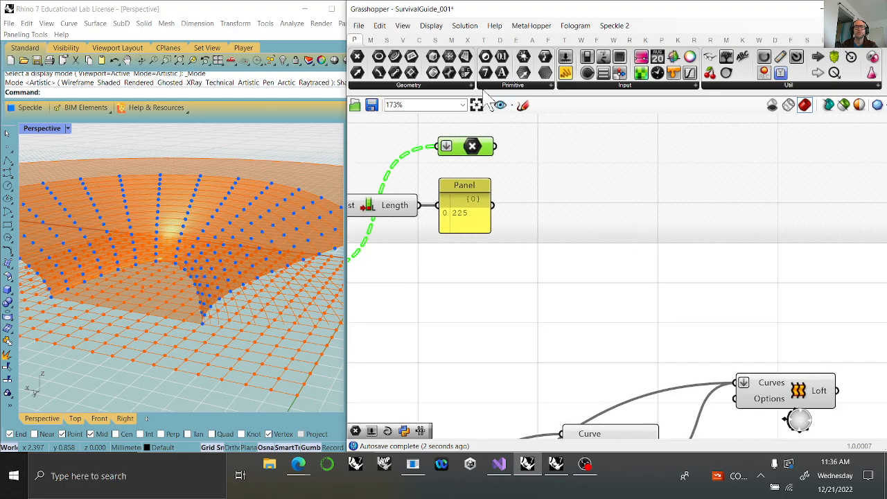
pyautogui.doubleClick(598, 181)
pyautogui.write('random')
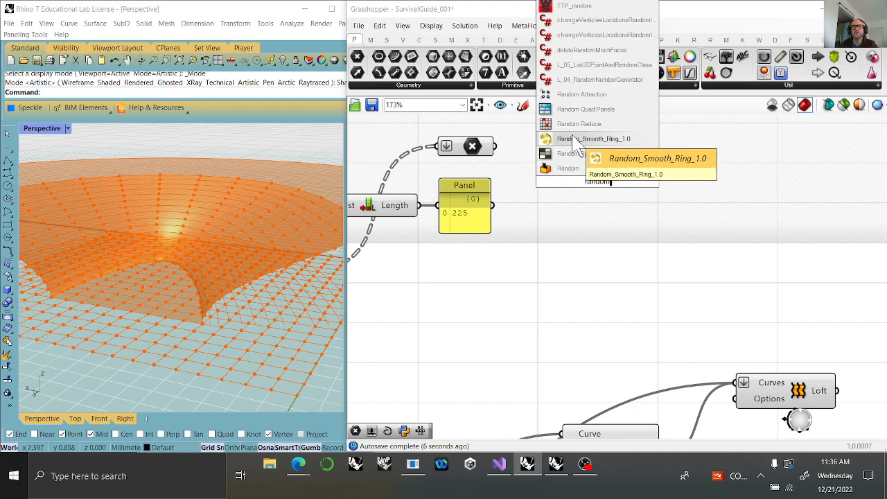
pyautogui.click(572, 125)
pyautogui.moveTo(494, 146); pyautogui.dragTo(549, 165)
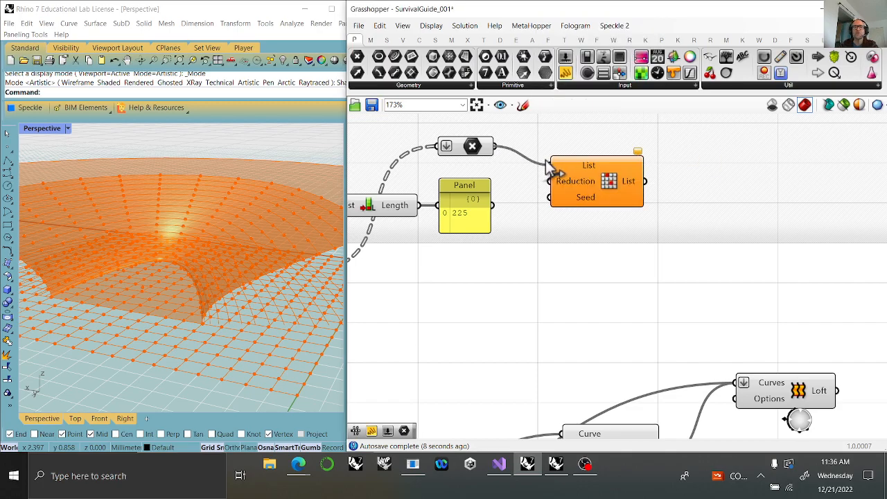
pyautogui.moveTo(494, 206); pyautogui.dragTo(551, 181)
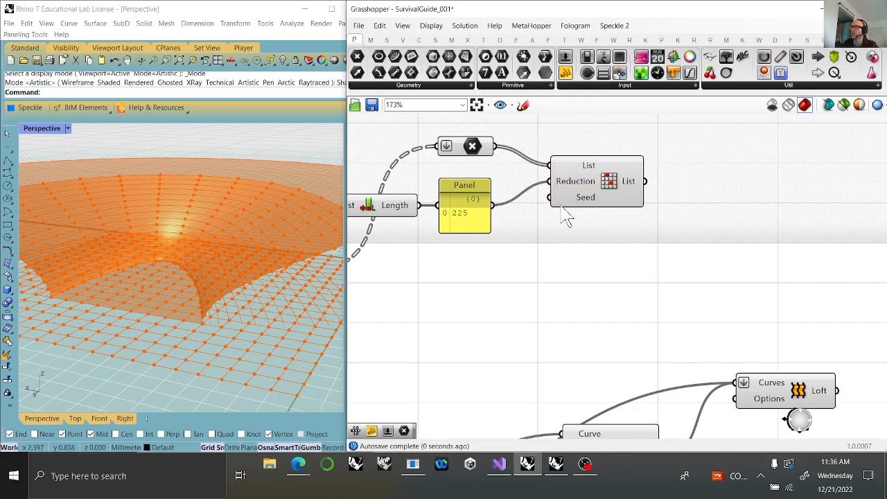
# Add a number slider below the Panel, connect it to the Random Reduce component's Seed input, and set it to 37.
pyautogui.doubleClick(460, 284)
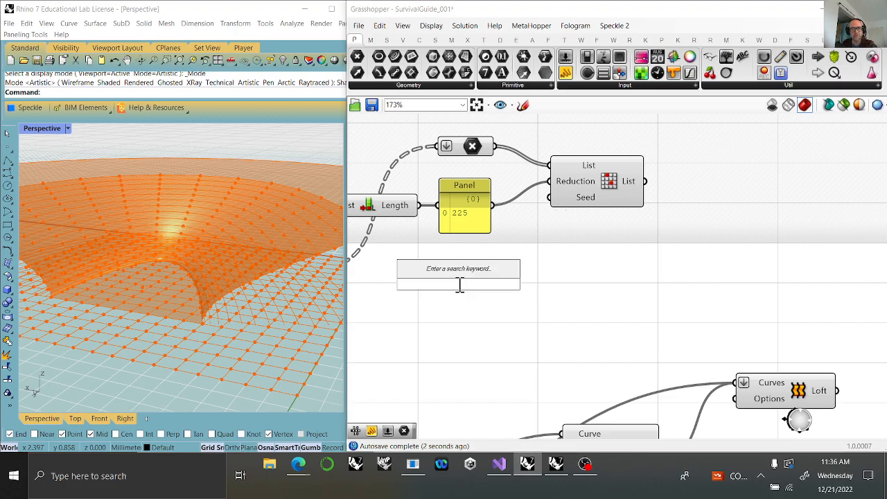
pyautogui.write('173')
pyautogui.press('Return')
pyautogui.moveTo(541, 285); pyautogui.dragTo(604, 196)
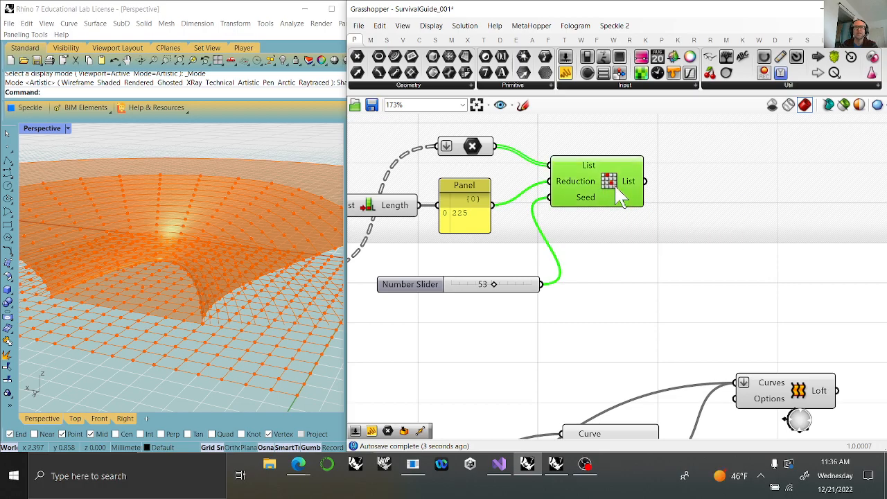
pyautogui.moveTo(603, 198); pyautogui.dragTo(614, 199)
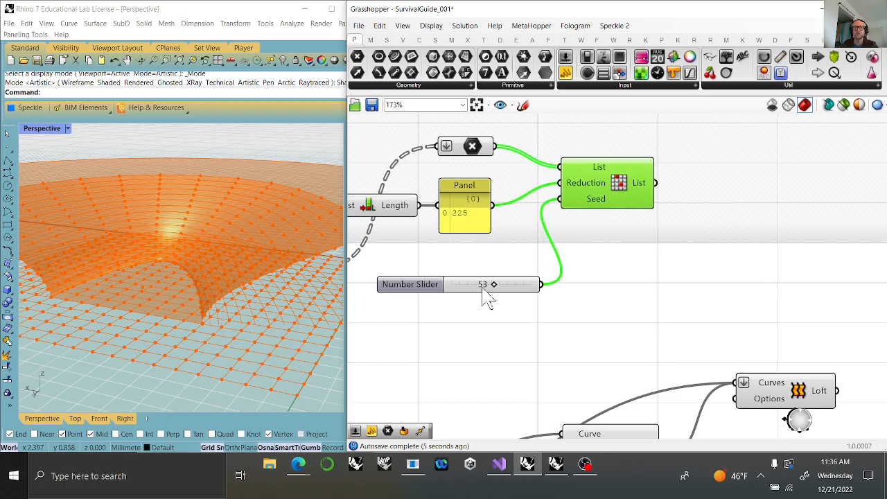
pyautogui.moveTo(493, 286); pyautogui.dragTo(481, 287)
# Move Random Reduce farther from the Panel, add a Subtraction component between them, and connect the Panel to its A input.
pyautogui.moveTo(580, 247); pyautogui.dragTo(683, 223, button='right')
pyautogui.moveTo(689, 161); pyautogui.dragTo(782, 160)
pyautogui.moveTo(774, 236); pyautogui.dragTo(662, 288, button='right')
pyautogui.click(371, 39)
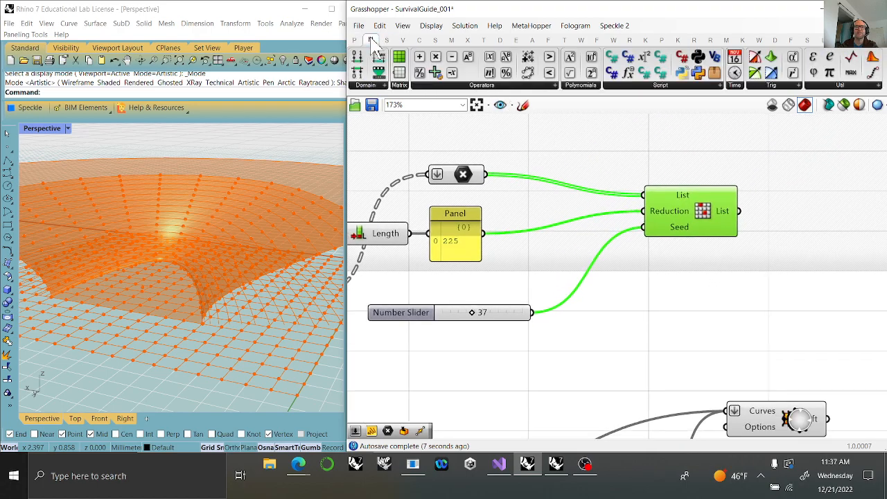
pyautogui.moveTo(452, 57); pyautogui.dragTo(562, 251)
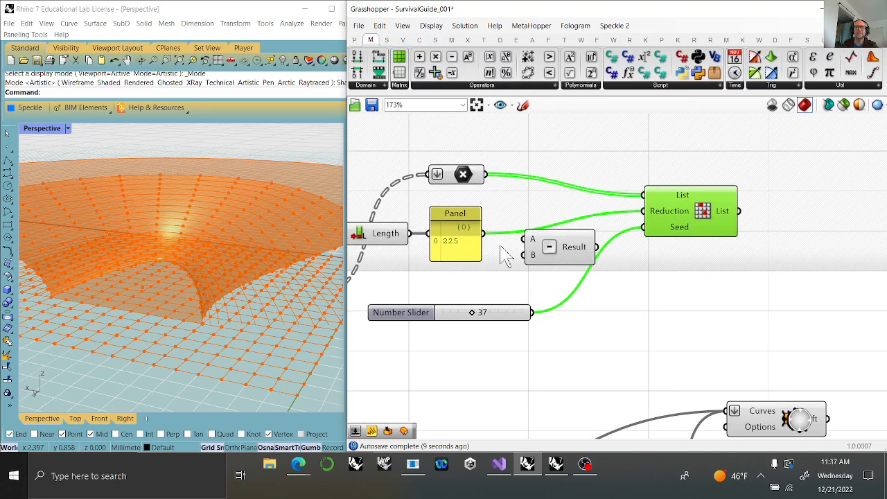
pyautogui.moveTo(481, 236); pyautogui.dragTo(525, 239)
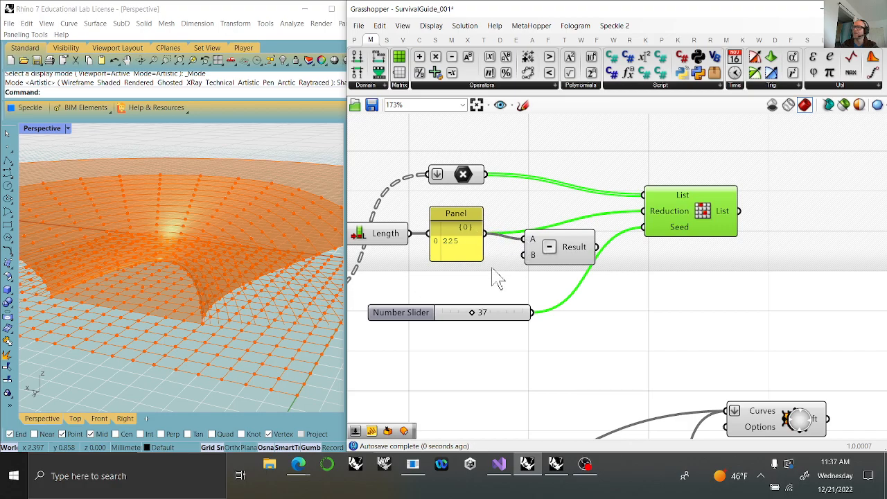
# Add a number slider with value 14, connect it to the Subtraction's B input, and connect the Result to Random Reduce's Reduction input.
pyautogui.click(463, 293)
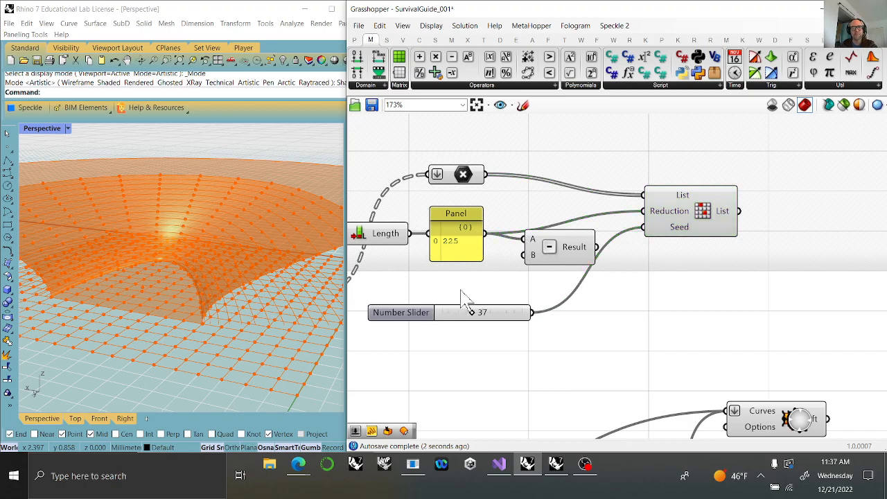
pyautogui.doubleClick(463, 292)
pyautogui.press('Return')
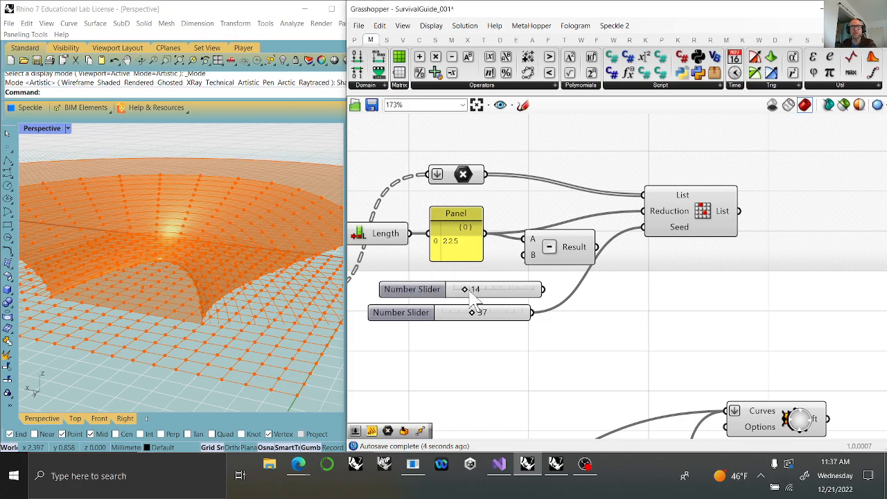
pyautogui.moveTo(544, 290); pyautogui.dragTo(525, 254)
pyautogui.moveTo(596, 247)
pyautogui.mouseDown()
pyautogui.moveTo(614, 254)
pyautogui.moveTo(627, 239)
pyautogui.moveTo(587, 248)
pyautogui.moveTo(589, 235)
pyautogui.mouseUp()
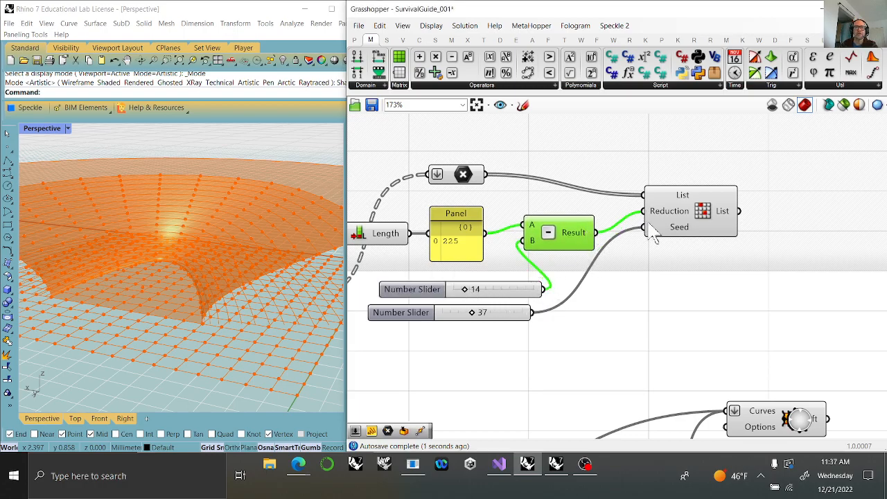
pyautogui.click(686, 219)
pyautogui.moveTo(467, 291)
pyautogui.mouseDown()
pyautogui.moveTo(492, 293)
pyautogui.moveTo(463, 294)
pyautogui.mouseUp()
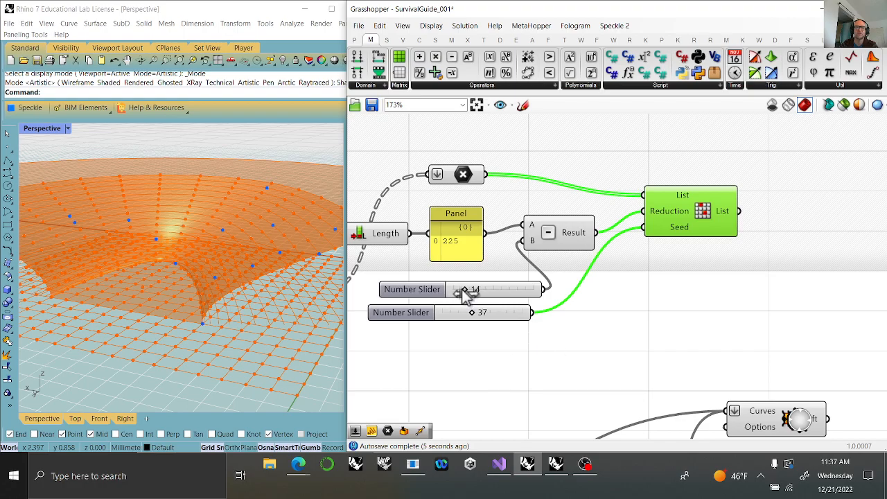
# Examine how the randomly selected points are distributed over the vault surface from several angles.
pyautogui.moveTo(639, 336); pyautogui.dragTo(492, 317, button='right')
pyautogui.scroll(-3, 519, 297)
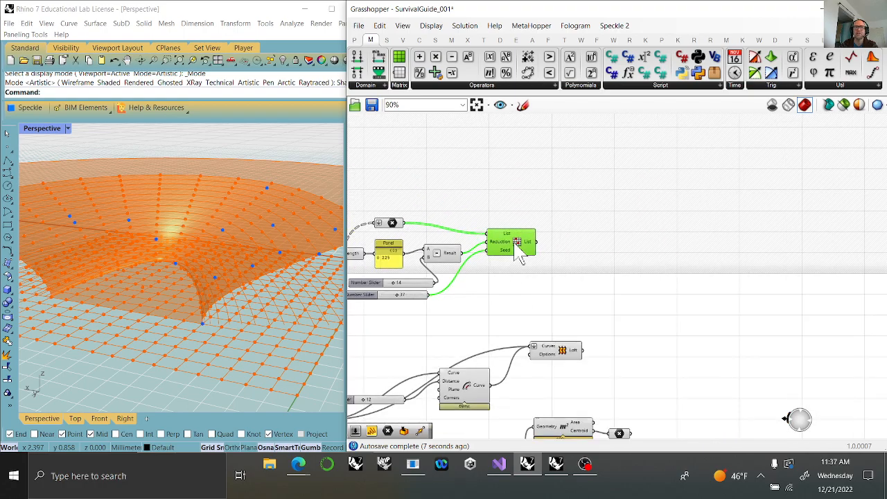
pyautogui.moveTo(233, 242); pyautogui.dragTo(77, 357, button='right')
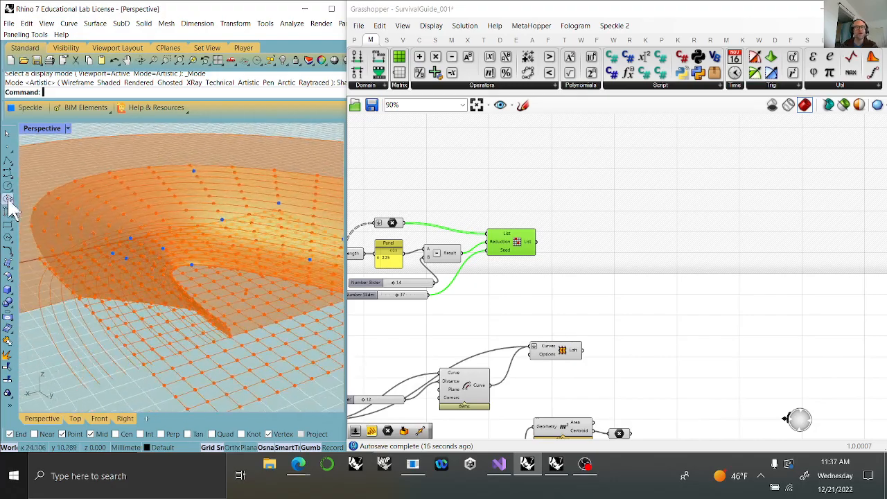
pyautogui.scroll(-3, 101, 204)
pyautogui.moveTo(204, 240); pyautogui.dragTo(164, 287, button='right')
pyautogui.scroll(4, 135, 200)
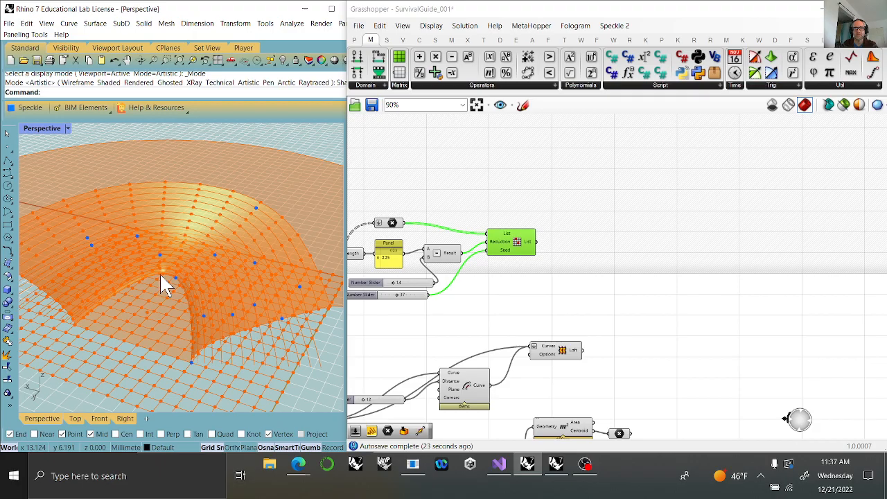
pyautogui.moveTo(159, 314); pyautogui.dragTo(298, 307, button='right')
pyautogui.scroll(-4, 239, 301)
pyautogui.moveTo(246, 296); pyautogui.dragTo(182, 318, button='right')
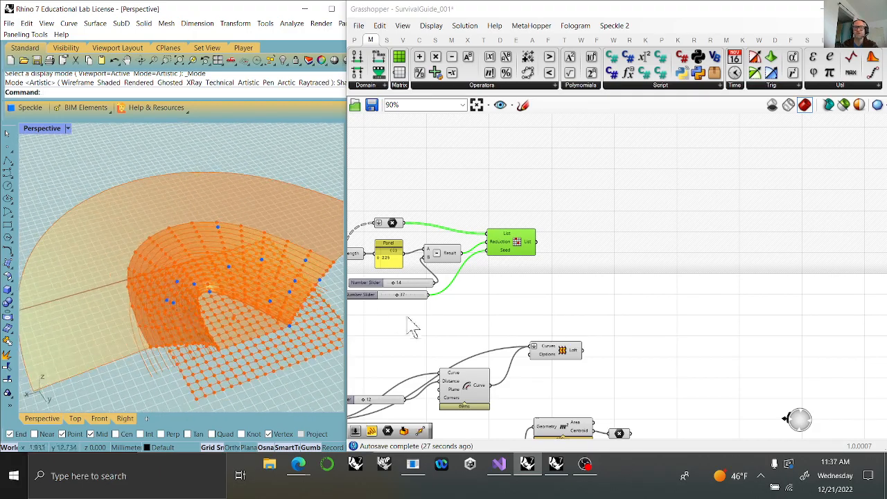
# Add a Point parameter fed by the Random Reduce component's List output and check its points on the model.
pyautogui.moveTo(498, 301); pyautogui.dragTo(508, 286, button='right')
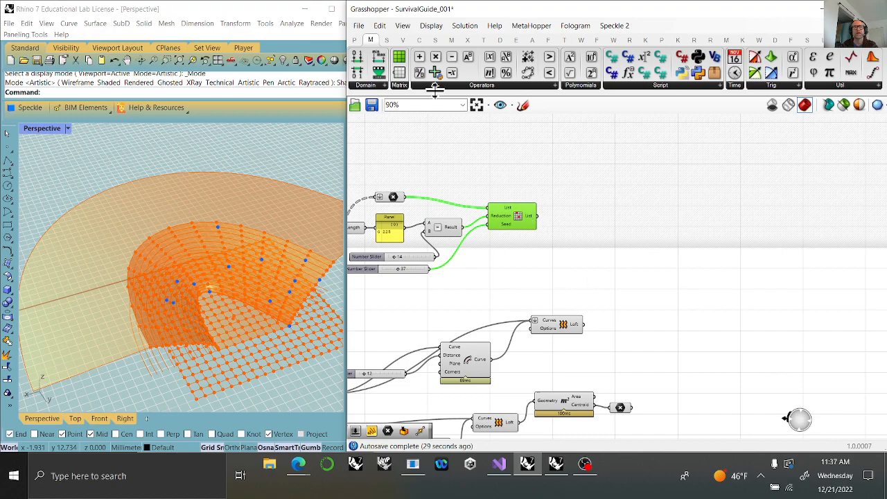
pyautogui.click(354, 40)
pyautogui.moveTo(362, 66); pyautogui.dragTo(581, 224)
pyautogui.moveTo(260, 326); pyautogui.dragTo(310, 302, button='right')
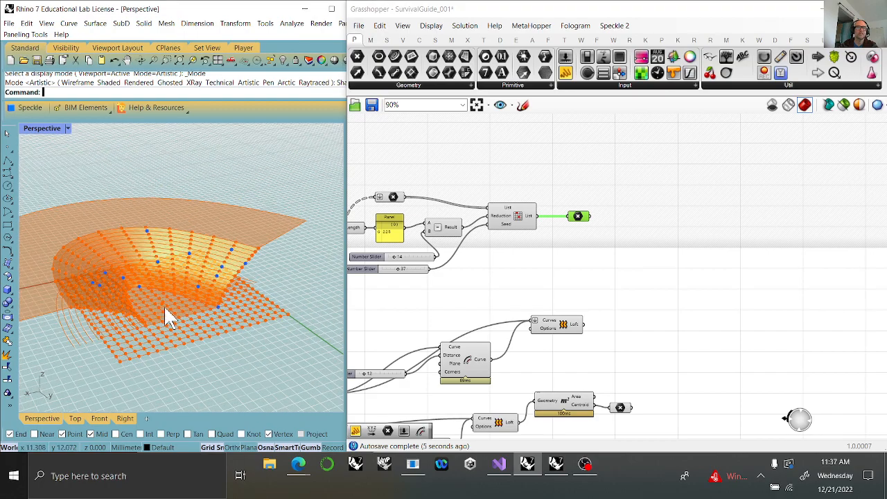
pyautogui.moveTo(165, 310); pyautogui.dragTo(170, 299, button='right')
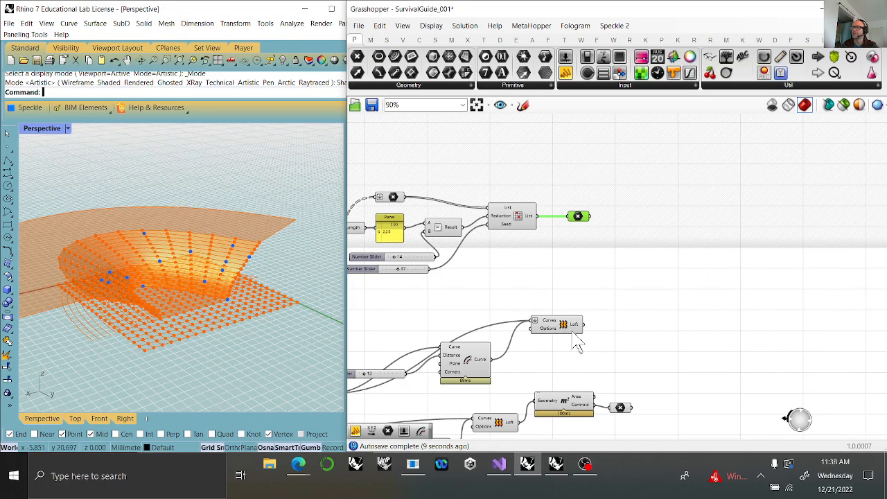
# Move the area centroid's Point parameter up near the reduced Point parameter and compare both on the model.
pyautogui.click(579, 408)
pyautogui.moveTo(579, 409); pyautogui.dragTo(657, 280)
pyautogui.moveTo(741, 339); pyautogui.dragTo(614, 401, button='right')
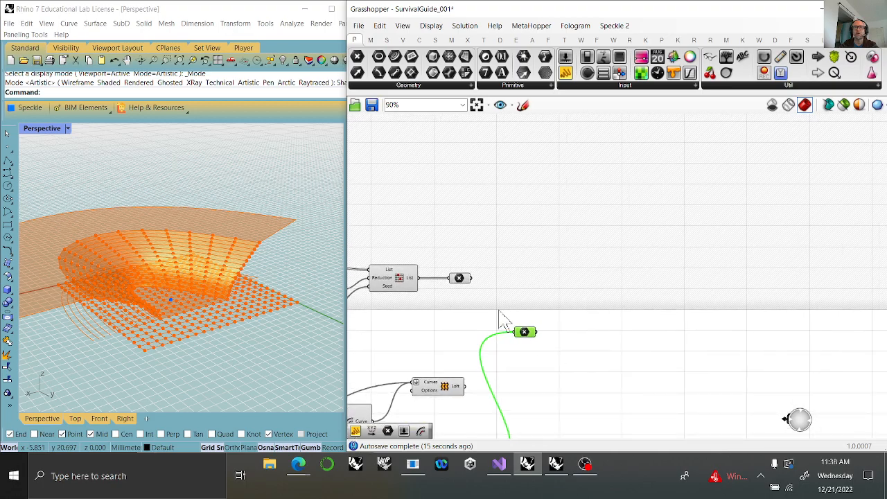
pyautogui.click(465, 280)
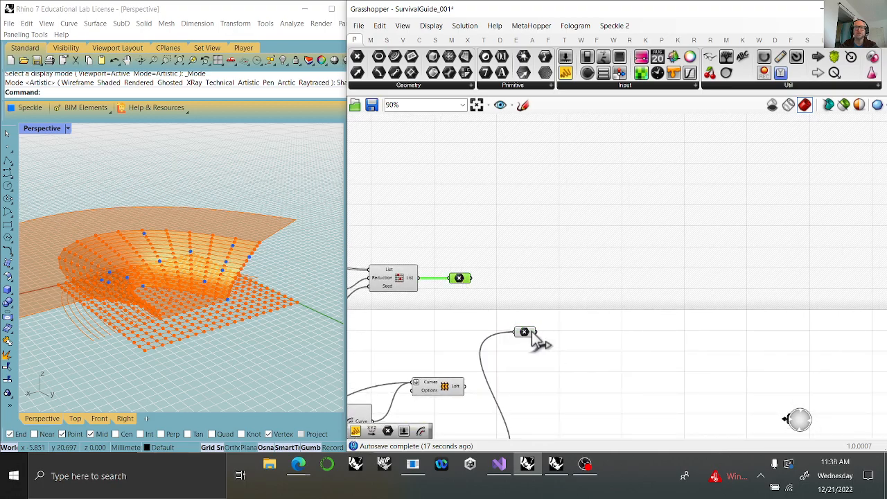
pyautogui.moveTo(528, 340); pyautogui.dragTo(529, 347)
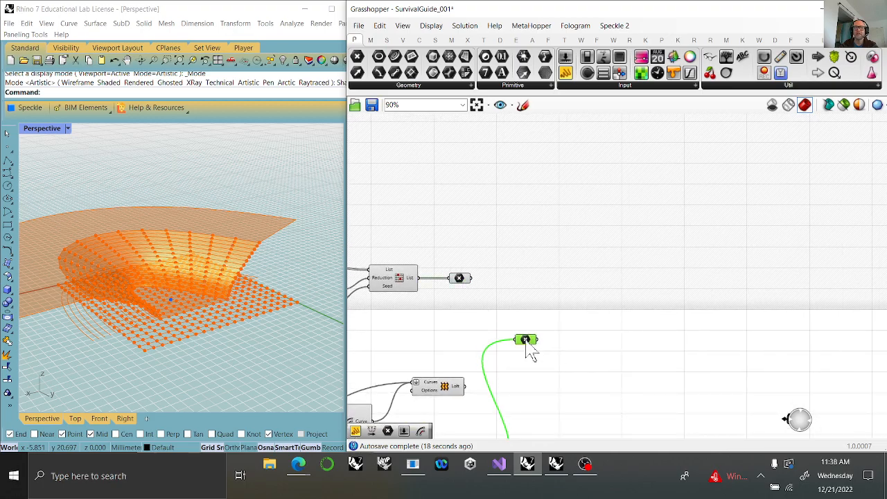
# Add a Vector 2Pt component beside the reduced points and centroid Point parameters.
pyautogui.click(403, 39)
pyautogui.click(828, 85)
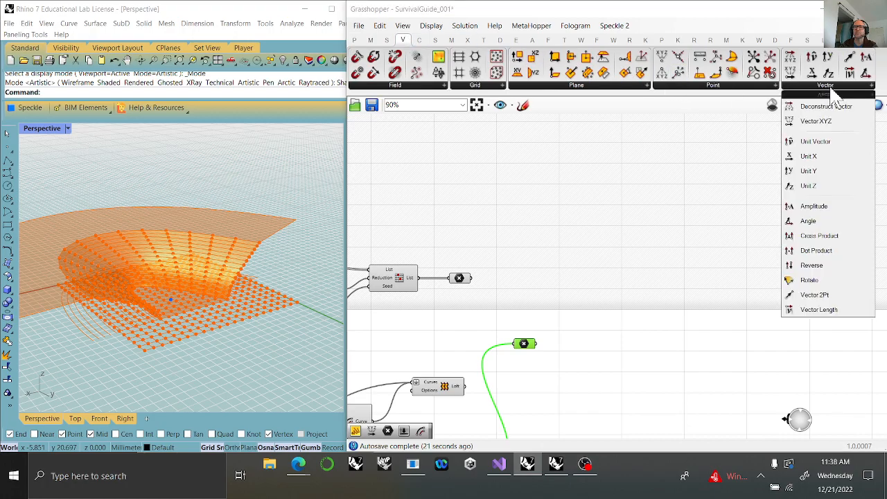
pyautogui.moveTo(821, 300); pyautogui.dragTo(579, 308)
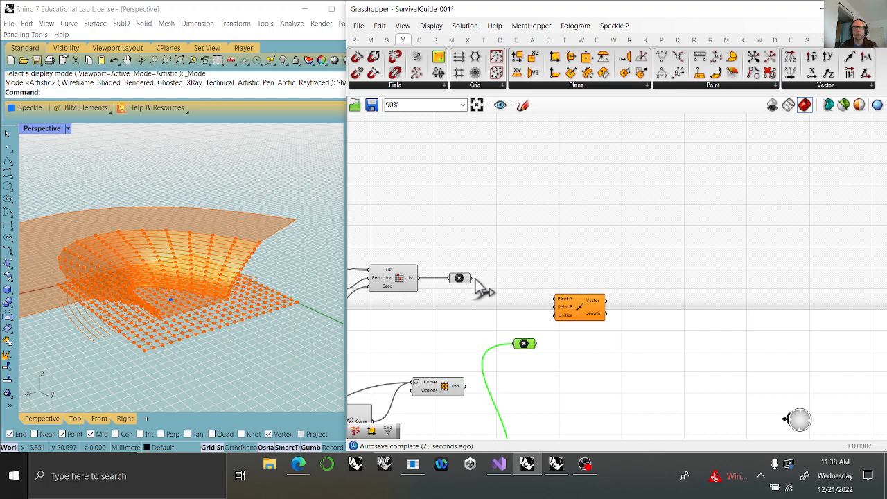
# Connect the centroid Point parameter to the Vector 2Pt component's Point A and the reduced points to Point B.
pyautogui.moveTo(473, 279); pyautogui.dragTo(559, 302)
pyautogui.click(580, 312)
pyautogui.moveTo(693, 378); pyautogui.dragTo(572, 362, button='right')
# Add a Vector Display component with the centroid as Anchor and the Vector 2Pt output as Vector, and check the arrows on the model.
pyautogui.click(500, 39)
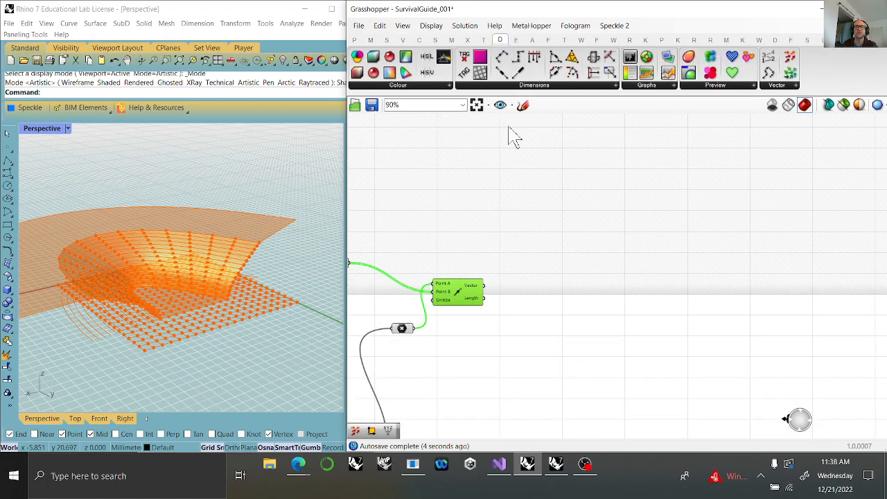
pyautogui.scroll(2, 511, 135)
pyautogui.moveTo(796, 57); pyautogui.dragTo(516, 405)
pyautogui.moveTo(487, 416); pyautogui.dragTo(570, 270, button='right')
pyautogui.scroll(-2, 569, 253)
pyautogui.moveTo(489, 290); pyautogui.dragTo(614, 257)
pyautogui.moveTo(217, 296)
pyautogui.mouseDown(button='right')
pyautogui.moveTo(208, 311)
pyautogui.moveTo(200, 297)
pyautogui.mouseUp(button='right')
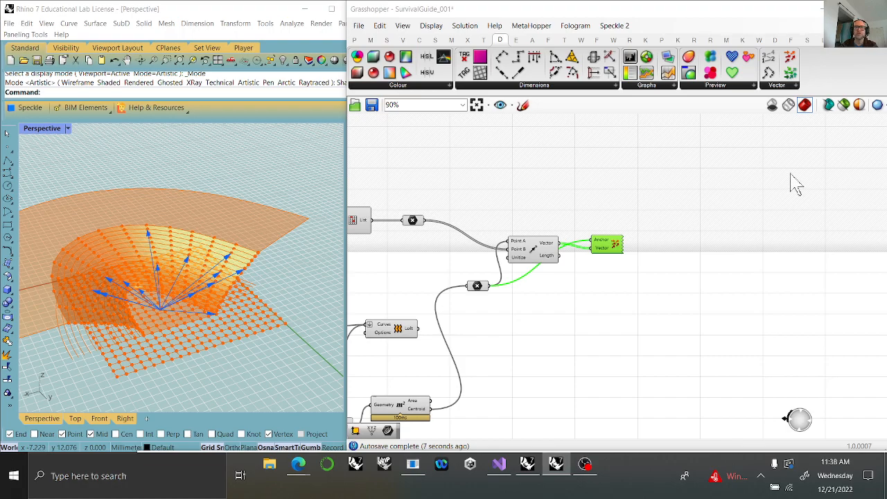
# Reposition the Vector 2Pt and Vector Display components to leave free canvas space between them.
pyautogui.rightClick(620, 374)
pyautogui.moveTo(539, 244)
pyautogui.mouseDown()
pyautogui.moveTo(536, 261)
pyautogui.moveTo(526, 250)
pyautogui.mouseUp()
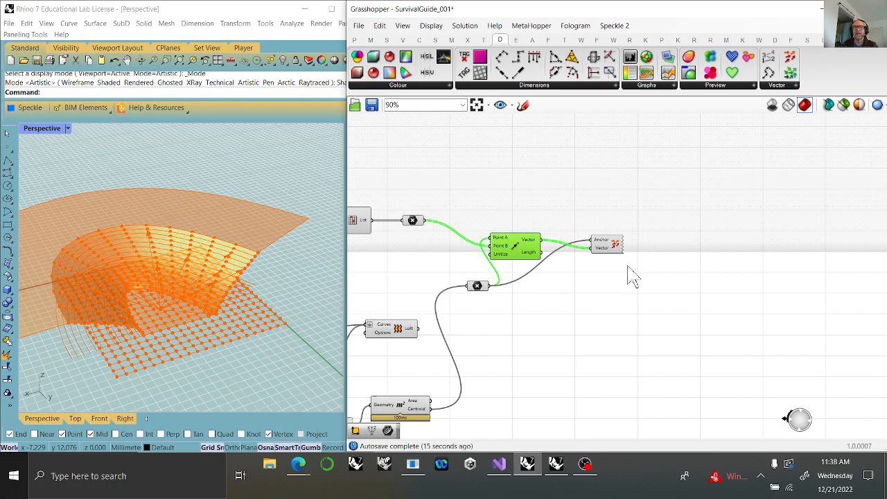
pyautogui.moveTo(608, 255); pyautogui.dragTo(731, 296)
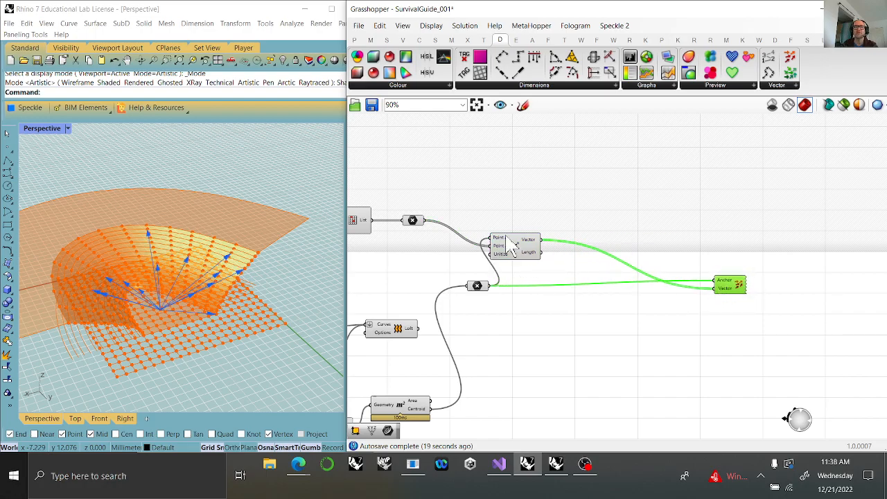
# Add a Deconstruct Vector component fed by the Vector 2Pt component's Vector output.
pyautogui.scroll(3, 690, 360)
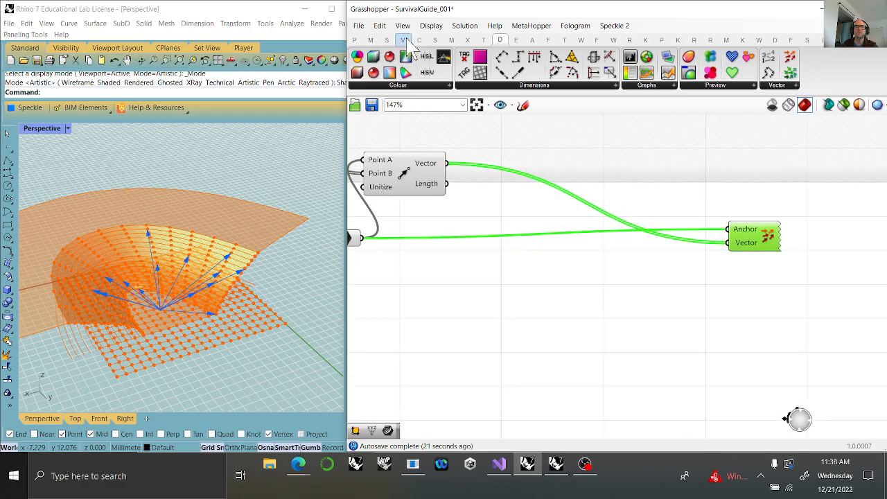
pyautogui.click(403, 39)
pyautogui.click(792, 60)
pyautogui.click(544, 176)
pyautogui.moveTo(447, 163); pyautogui.dragTo(580, 174)
pyautogui.moveTo(614, 193); pyautogui.dragTo(531, 253, button='right')
pyautogui.click(664, 298)
pyautogui.moveTo(490, 299); pyautogui.dragTo(560, 302, button='right')
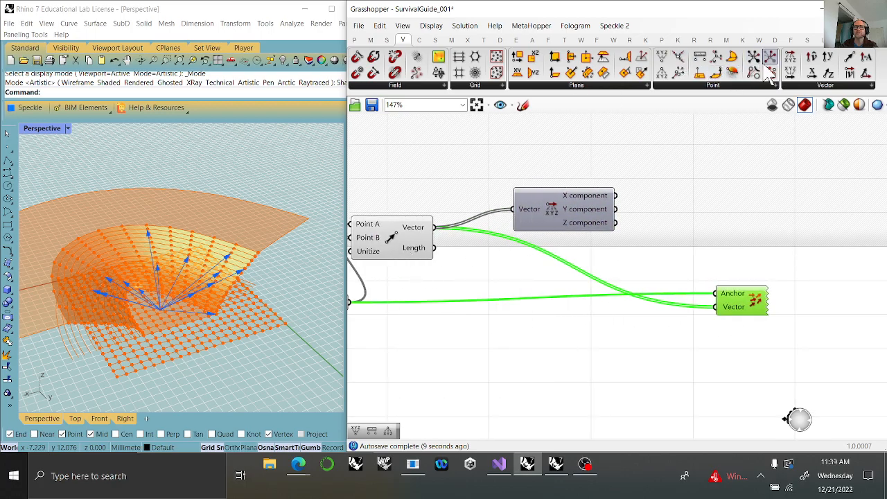
# Add a Vector XYZ component and connect only the deconstructed X and Y components to it.
pyautogui.moveTo(790, 72)
pyautogui.mouseDown()
pyautogui.moveTo(706, 179)
pyautogui.moveTo(707, 197)
pyautogui.mouseUp()
pyautogui.moveTo(616, 195)
pyautogui.mouseDown()
pyautogui.moveTo(655, 189)
pyautogui.moveTo(654, 212)
pyautogui.moveTo(656, 203)
pyautogui.mouseUp()
pyautogui.moveTo(690, 208); pyautogui.dragTo(674, 223)
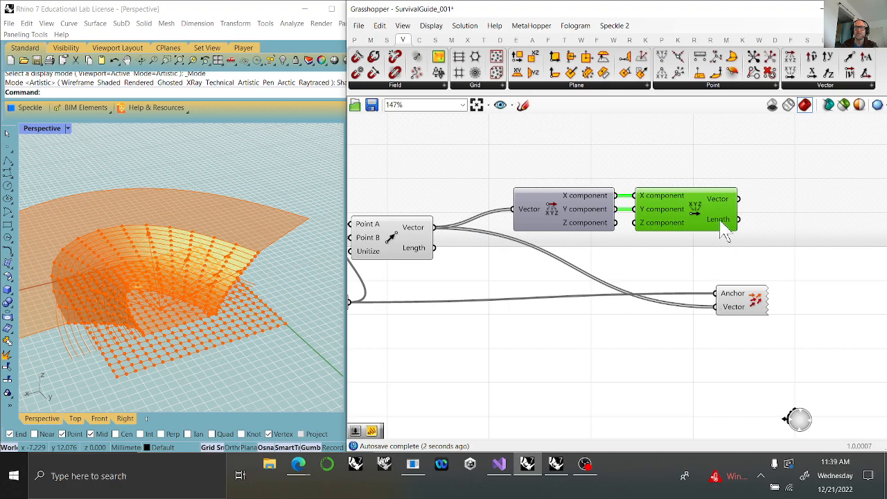
# Replace the Vector Display's Vector input with the Vector XYZ output and check the flattened arrows on the model.
pyautogui.moveTo(738, 202); pyautogui.dragTo(714, 307)
pyautogui.moveTo(177, 319); pyautogui.dragTo(148, 343, button='right')
pyautogui.click(761, 302)
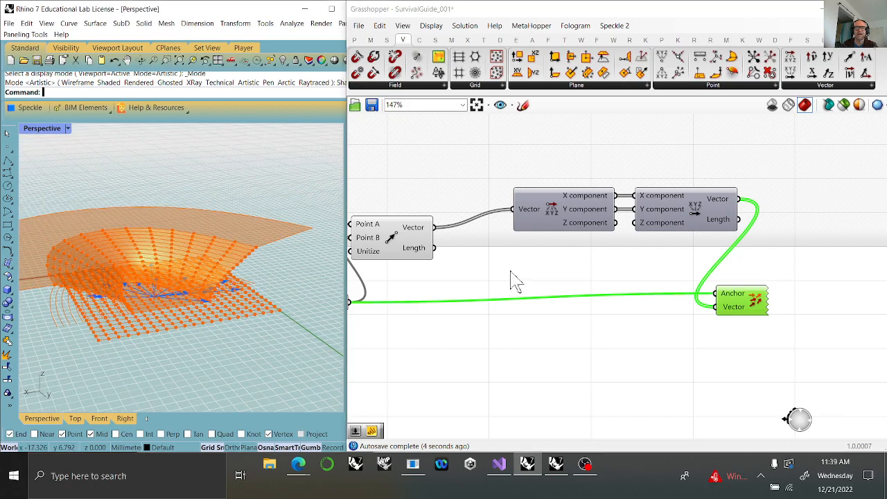
# Add a Move component with the reduced points as Geometry and place it beyond the Vector XYZ component.
pyautogui.moveTo(619, 276); pyautogui.dragTo(461, 311, button='right')
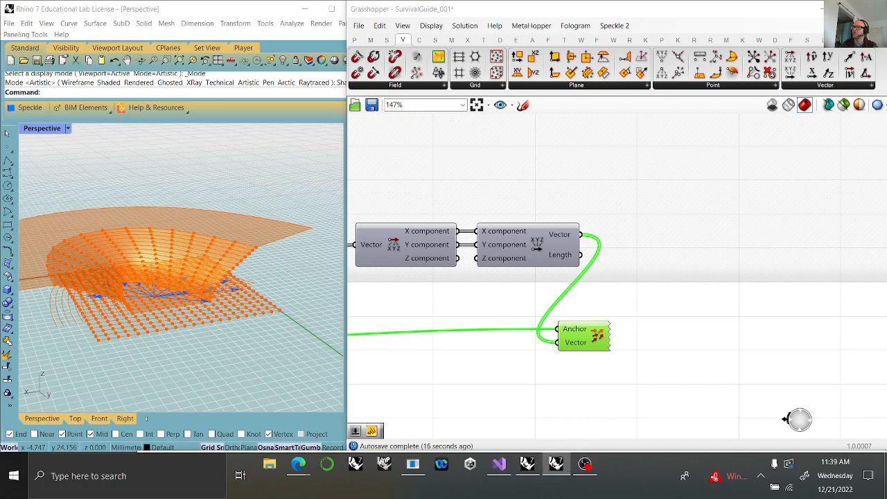
pyautogui.scroll(-4, 790, 184)
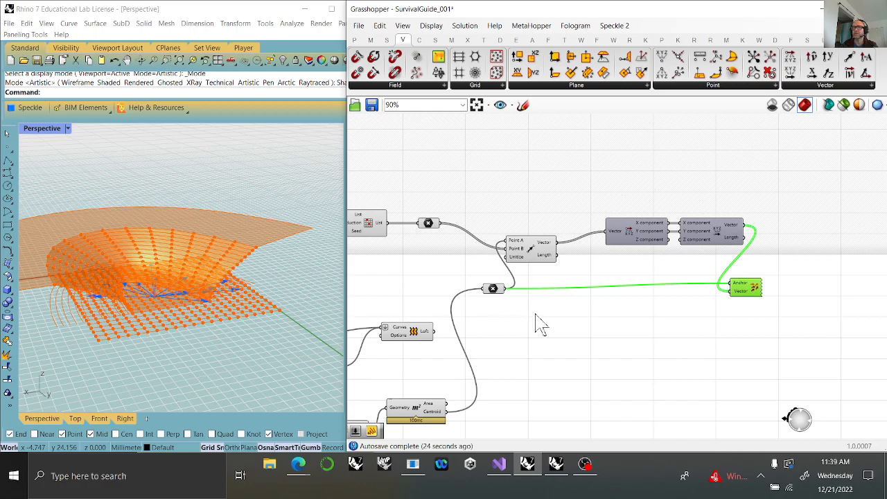
pyautogui.moveTo(640, 252)
pyautogui.moveTo(435, 238)
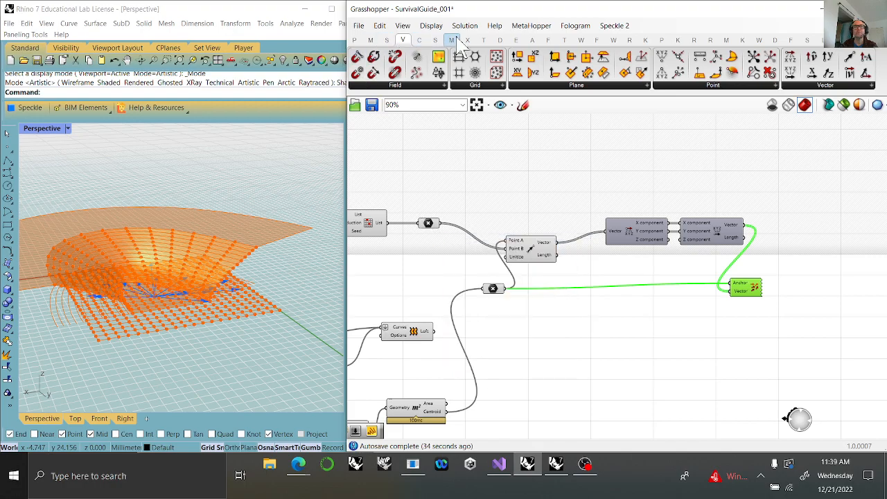
pyautogui.click(483, 40)
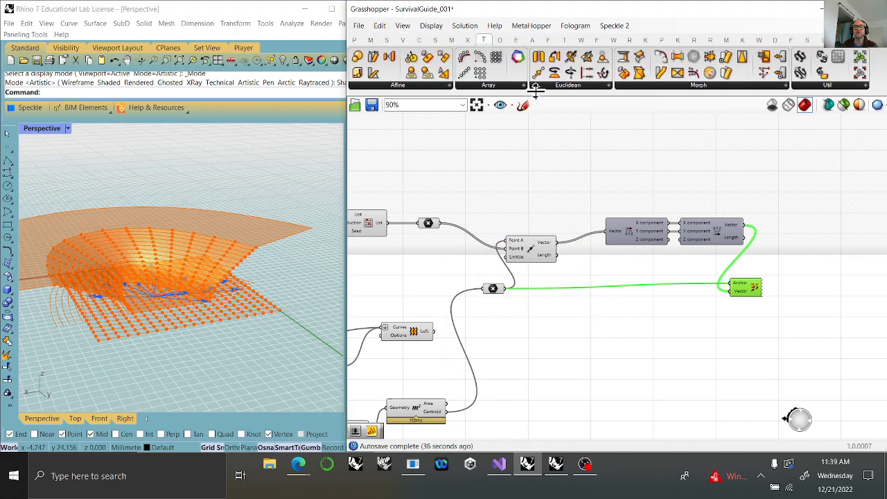
pyautogui.moveTo(538, 73); pyautogui.dragTo(784, 216)
pyautogui.moveTo(440, 224); pyautogui.dragTo(804, 211)
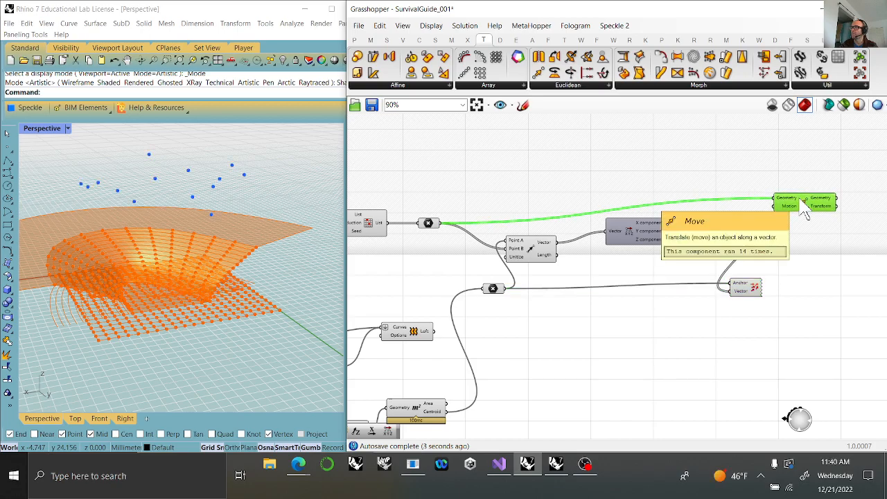
pyautogui.moveTo(802, 209); pyautogui.dragTo(850, 190)
pyautogui.moveTo(795, 267); pyautogui.dragTo(655, 263, button='right')
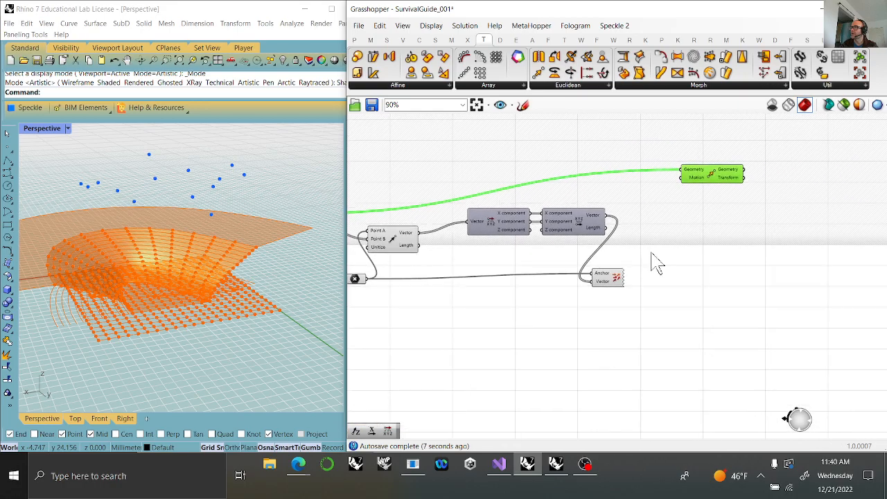
pyautogui.moveTo(721, 186); pyautogui.dragTo(746, 180)
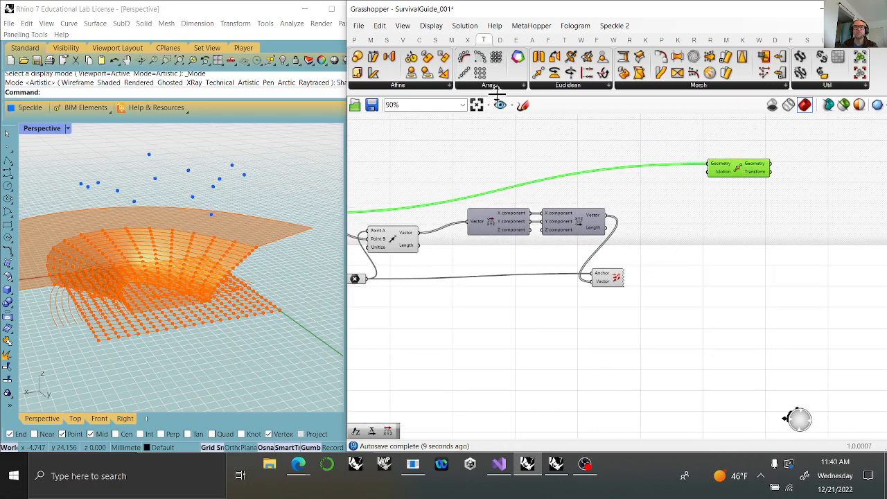
# Add a Multiplication component and connect its Result to the Move component's Motion input.
pyautogui.click(371, 39)
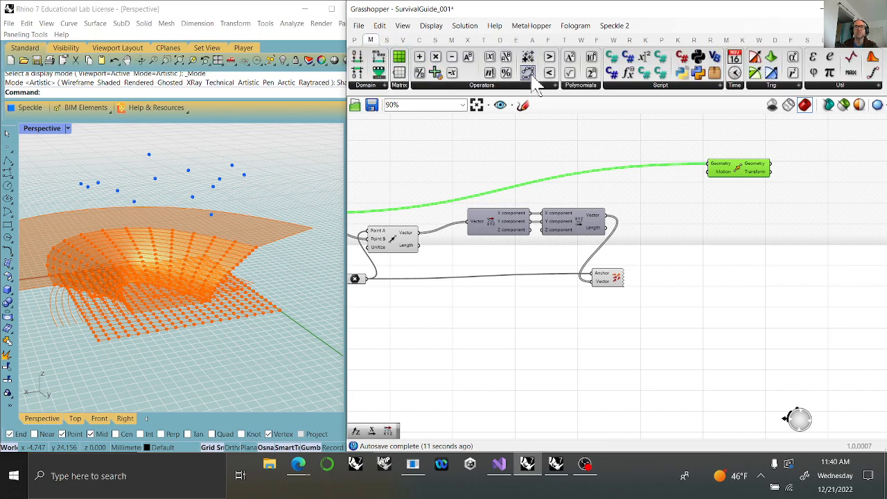
pyautogui.moveTo(438, 61); pyautogui.dragTo(706, 173)
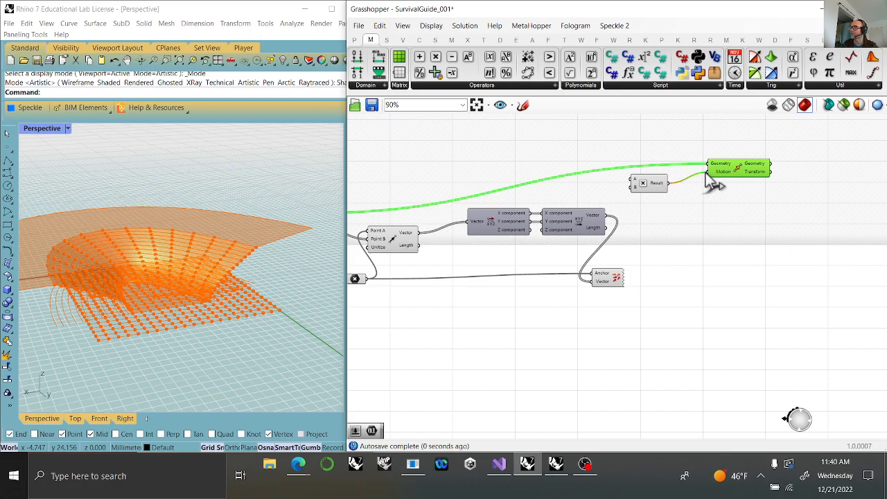
pyautogui.click(581, 192)
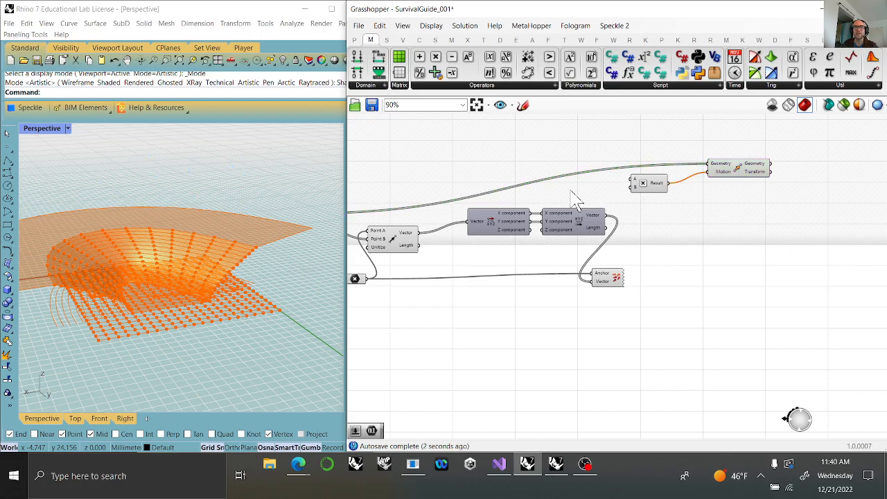
# Add a Range component and connect its output to the Multiplication component's A input.
pyautogui.click(496, 84)
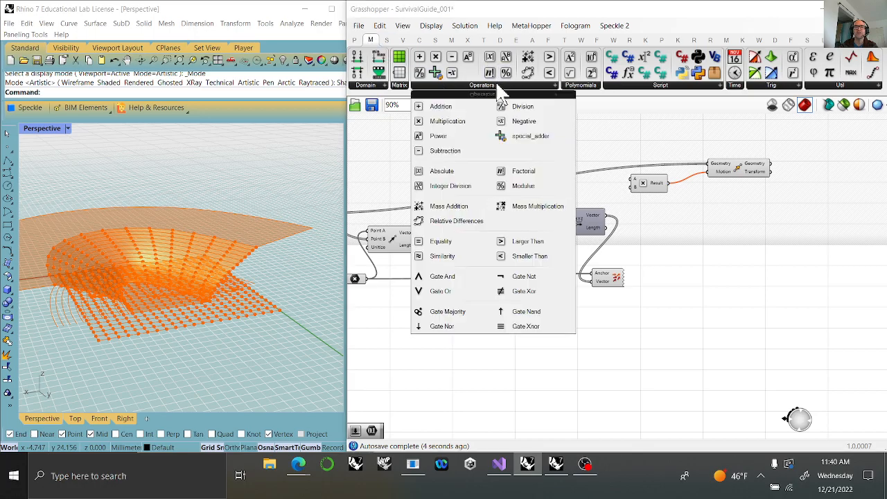
pyautogui.click(386, 40)
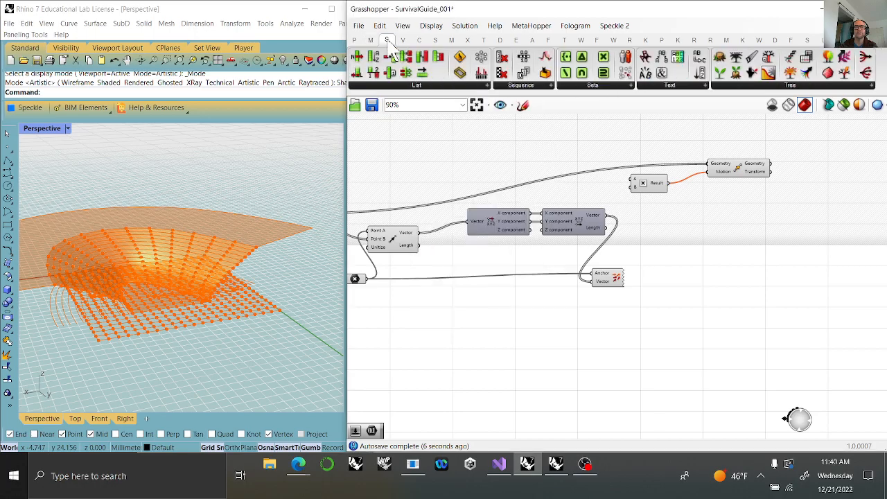
pyautogui.click(513, 85)
pyautogui.moveTo(519, 216); pyautogui.dragTo(576, 185)
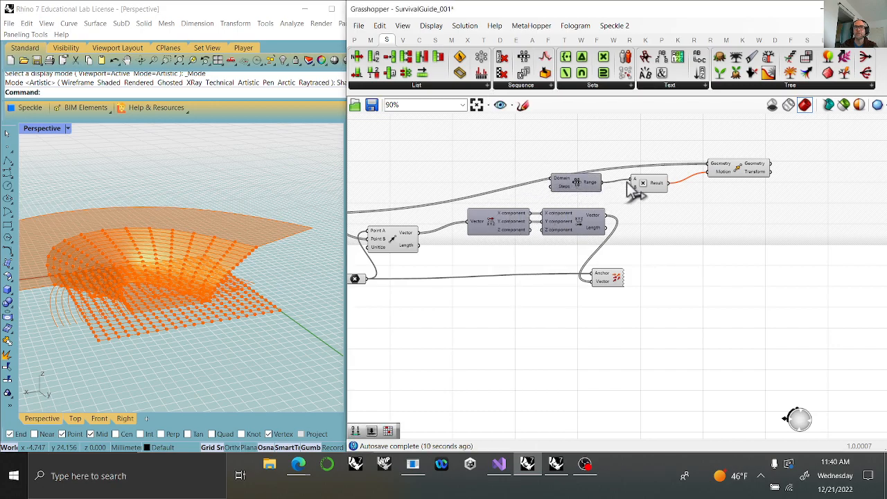
pyautogui.moveTo(630, 182); pyautogui.dragTo(630, 181)
# Connect the Vector XYZ output to the Multiplication component's B input and check the moved points on the model.
pyautogui.moveTo(606, 215); pyautogui.dragTo(644, 205)
pyautogui.click(747, 173)
pyautogui.moveTo(271, 283)
pyautogui.mouseDown(button='right')
pyautogui.moveTo(222, 291)
pyautogui.moveTo(270, 290)
pyautogui.mouseUp(button='right')
pyautogui.hotkey('alt', 'Tab')
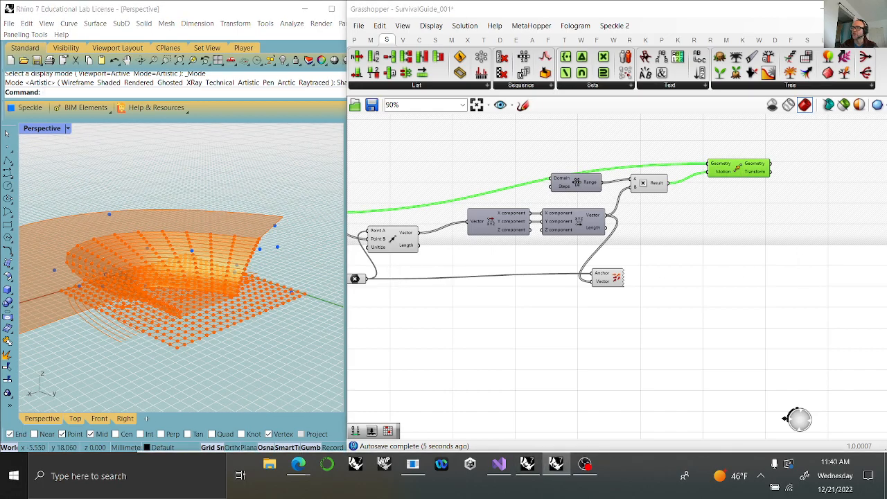
# Connect the parameter feeding the Divide Curve component to the Range component's Steps input.
pyautogui.rightClick(789, 334)
pyautogui.scroll(-3, 583, 332)
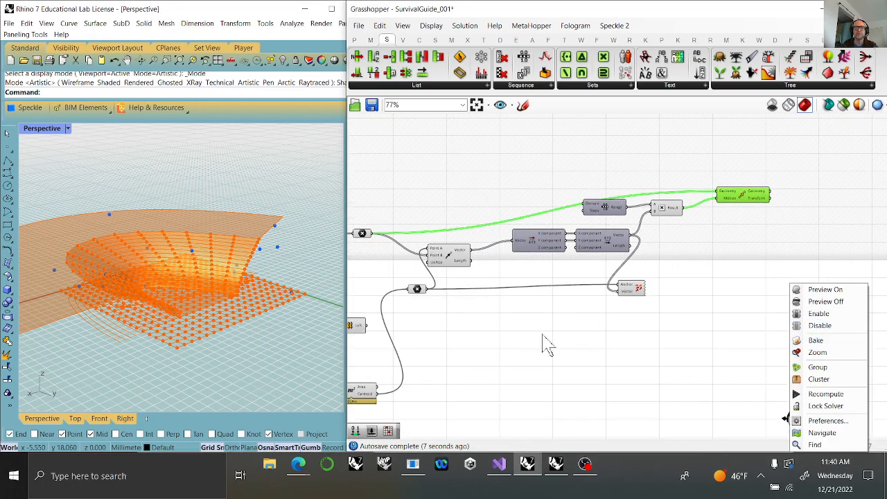
pyautogui.moveTo(515, 340); pyautogui.dragTo(691, 342, button='right')
pyautogui.scroll(2, 389, 327)
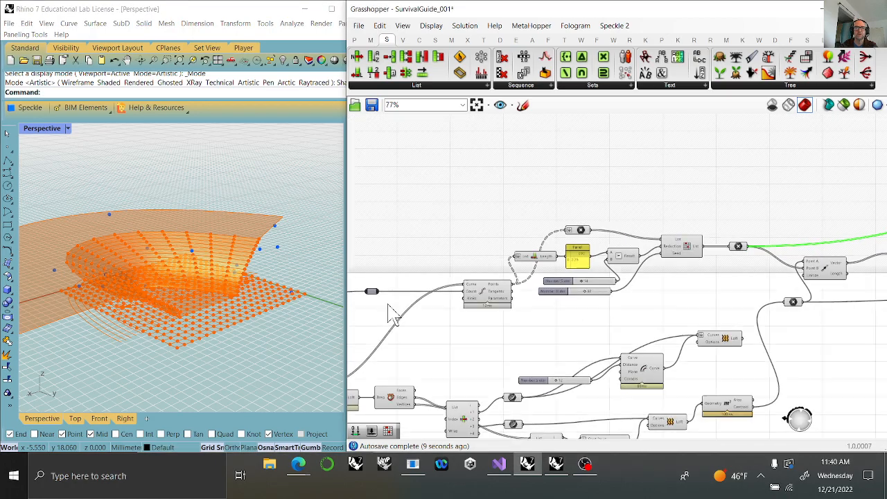
pyautogui.moveTo(377, 292); pyautogui.dragTo(764, 247)
pyautogui.moveTo(863, 337); pyautogui.dragTo(594, 326, button='right')
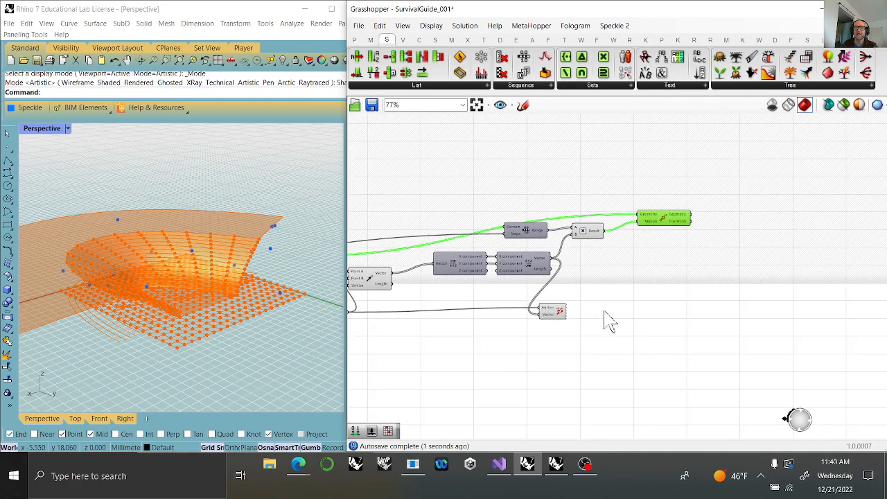
# Add a Line component with the reduced points as Start Point and the moved points as End Point.
pyautogui.scroll(2, 648, 232)
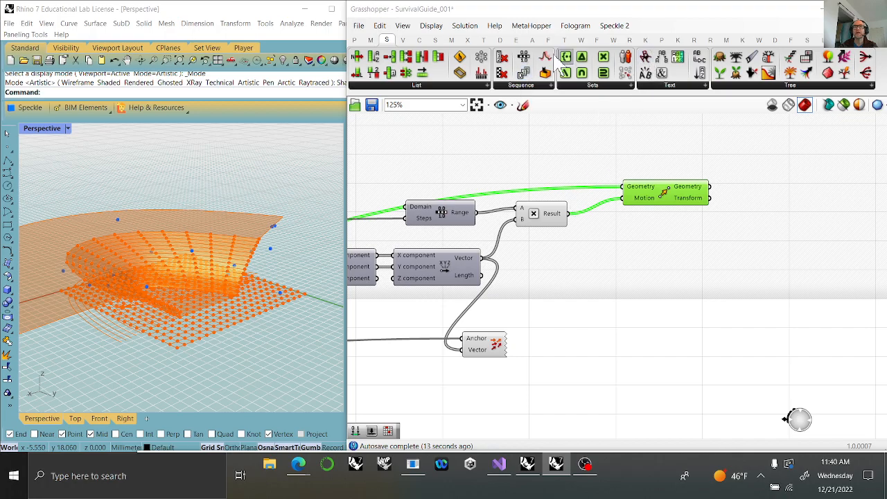
pyautogui.click(419, 40)
pyautogui.moveTo(597, 56); pyautogui.dragTo(765, 170)
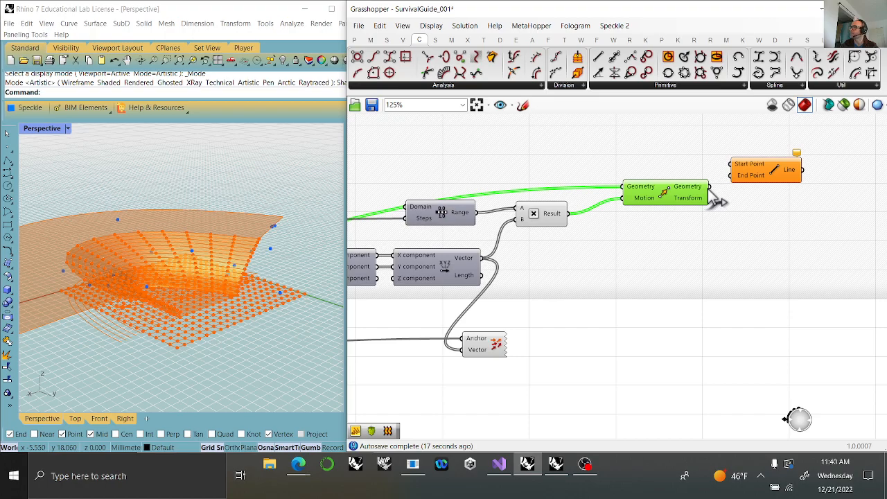
pyautogui.moveTo(720, 201); pyautogui.dragTo(767, 163)
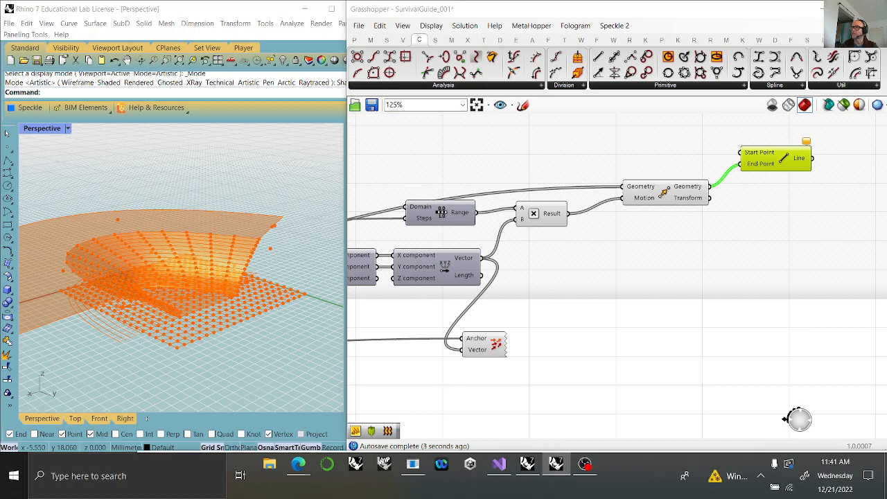
pyautogui.scroll(-5, 561, 307)
pyautogui.scroll(3, 565, 318)
pyautogui.moveTo(524, 292); pyautogui.dragTo(532, 231)
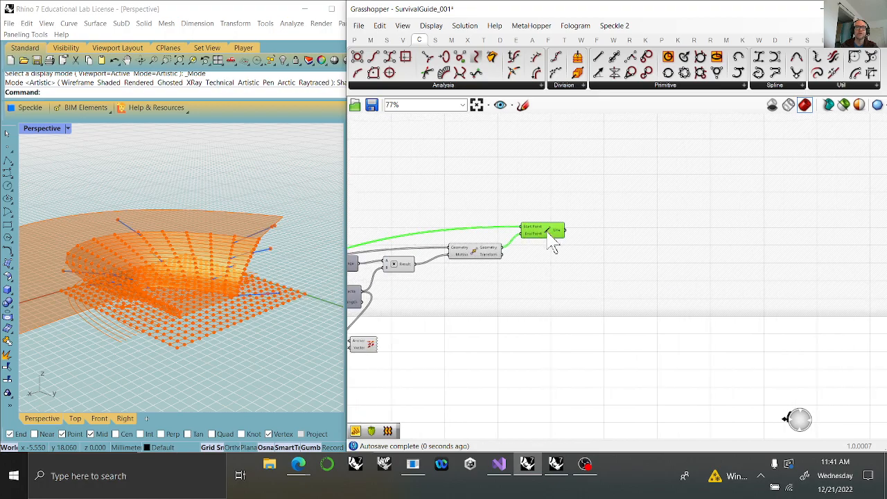
# Add a Pipe component with the Line output as its Curve and check the resulting tubes on the model.
pyautogui.moveTo(224, 287); pyautogui.dragTo(253, 284, button='right')
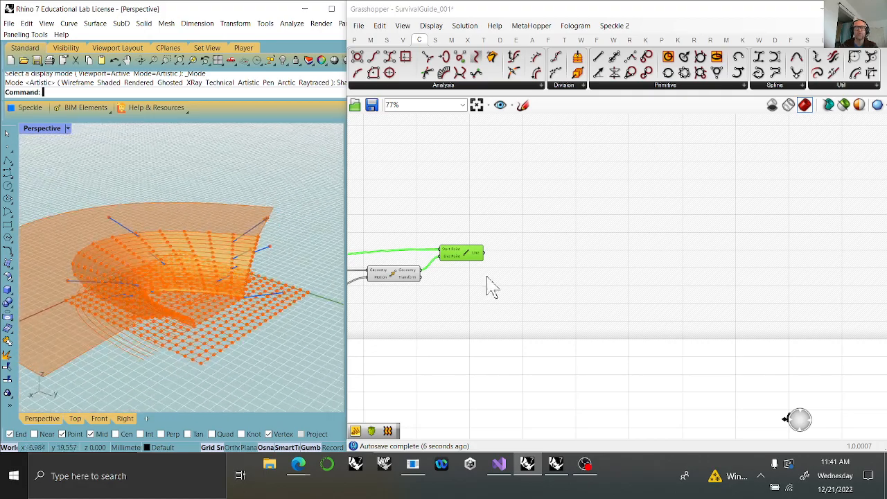
pyautogui.moveTo(474, 265); pyautogui.dragTo(484, 267)
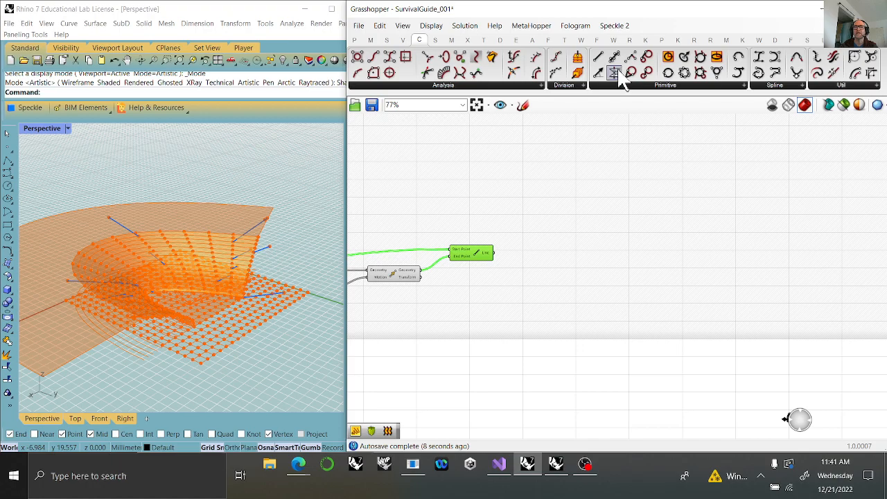
pyautogui.click(434, 40)
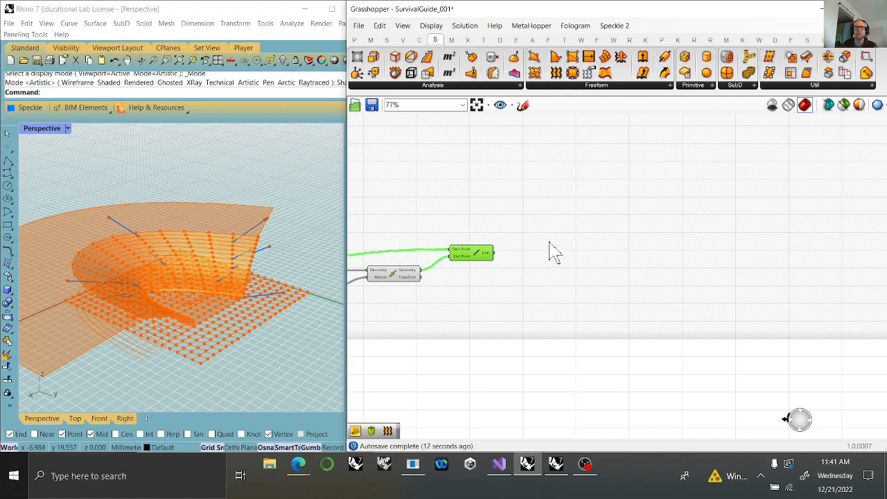
pyautogui.moveTo(666, 56); pyautogui.dragTo(579, 248)
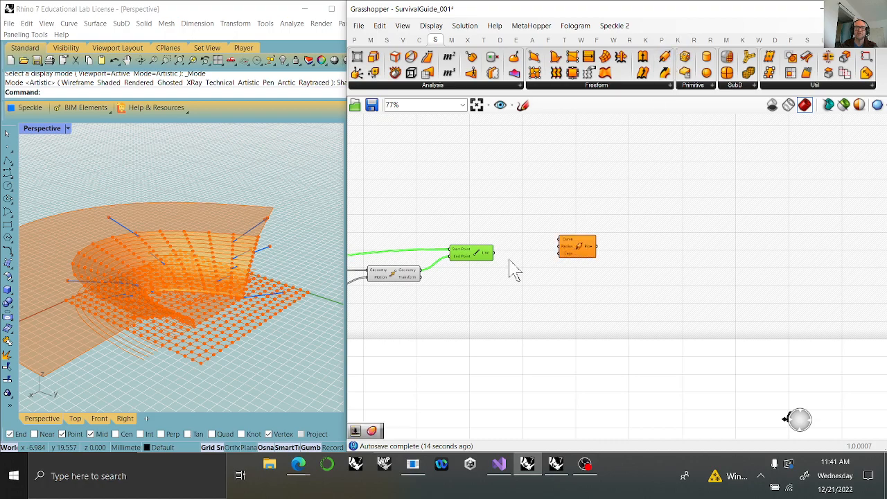
pyautogui.moveTo(494, 253); pyautogui.dragTo(578, 259)
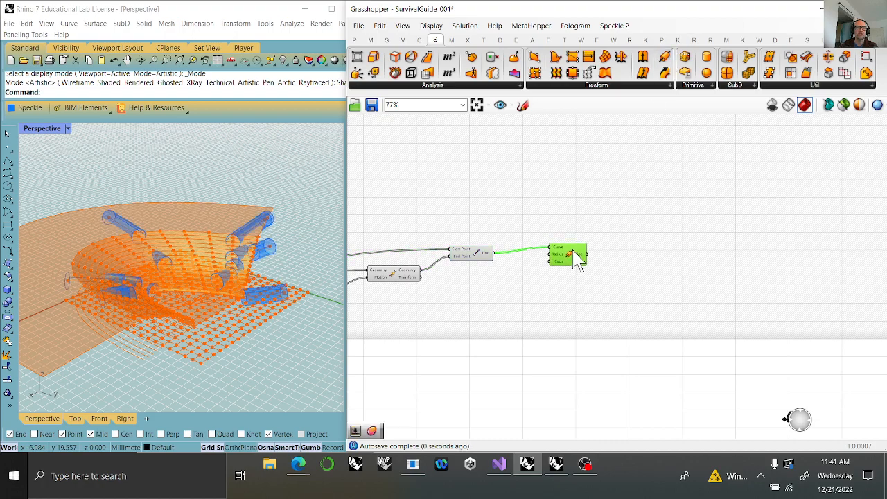
pyautogui.moveTo(221, 311); pyautogui.dragTo(250, 276, button='right')
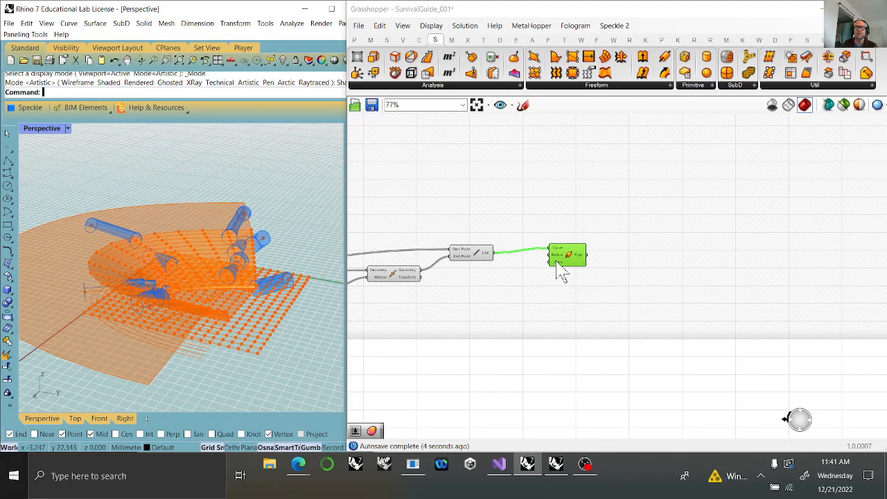
# Remove the Pipe component and add a Divide Curve component that takes the Line output as its Curve.
pyautogui.press('Delete')
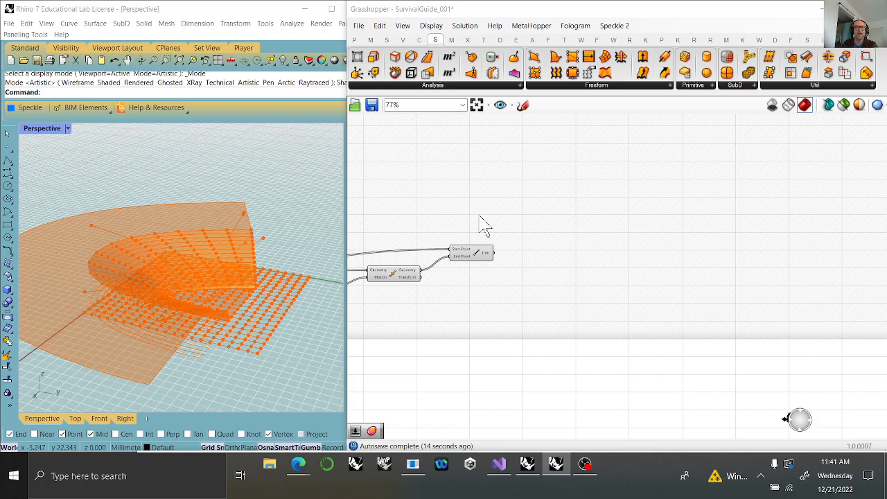
pyautogui.click(472, 261)
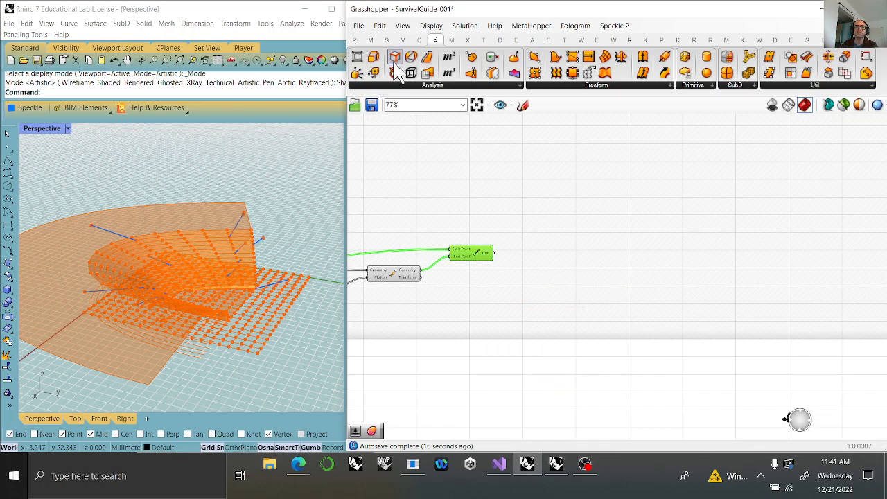
pyautogui.click(420, 40)
pyautogui.click(567, 87)
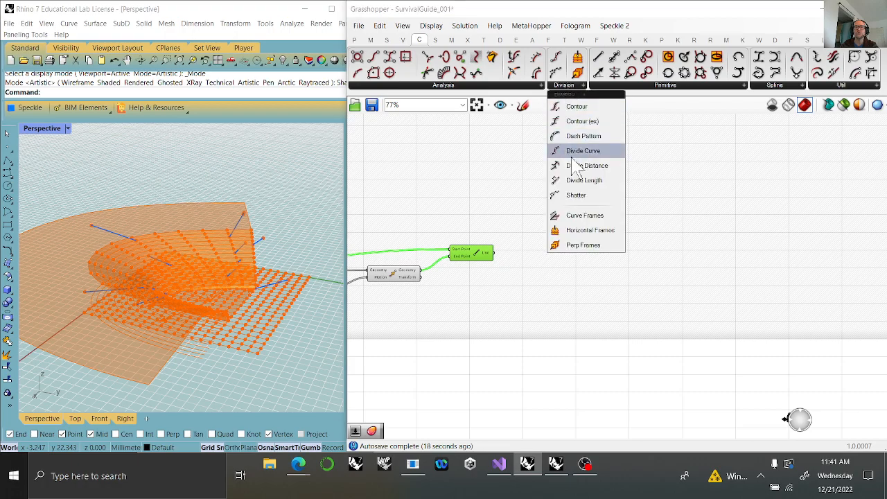
pyautogui.moveTo(568, 151); pyautogui.dragTo(565, 237)
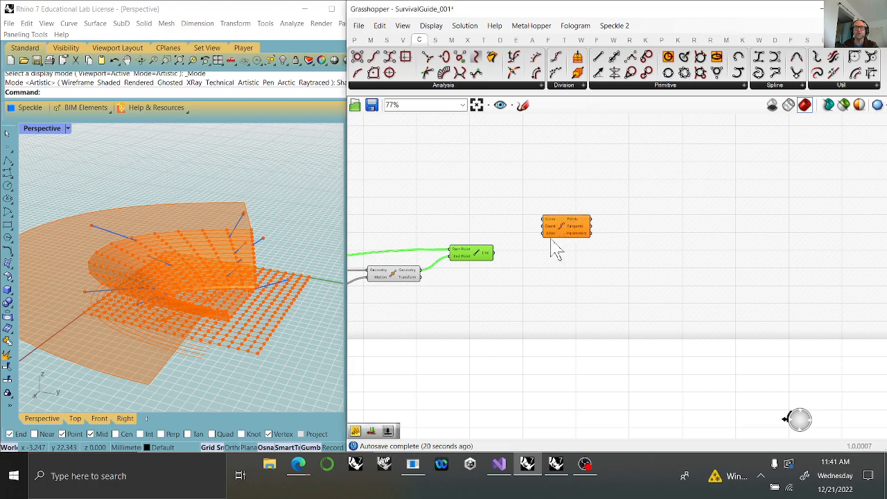
pyautogui.moveTo(489, 255); pyautogui.dragTo(567, 251)
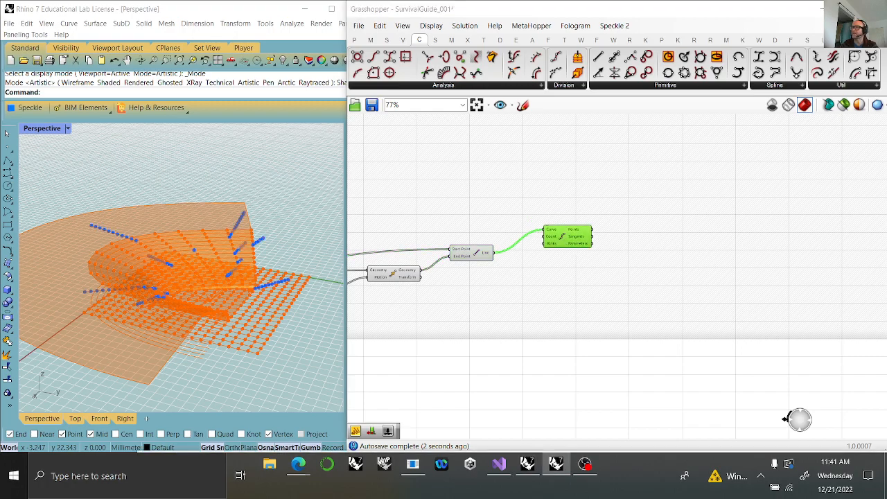
# Insert a relay on the wire feeding the Range component's Steps input and place it above the Range component.
pyautogui.moveTo(454, 275); pyautogui.dragTo(606, 274, button='right')
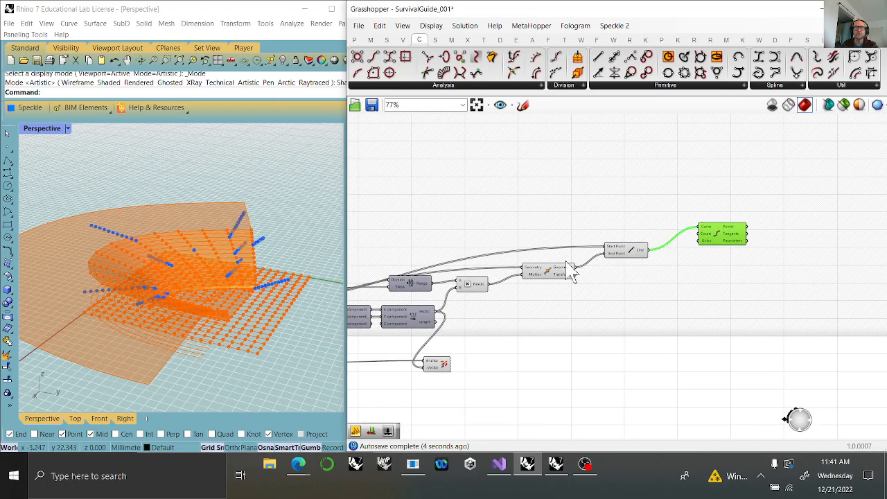
pyautogui.moveTo(461, 330); pyautogui.dragTo(547, 312, button='right')
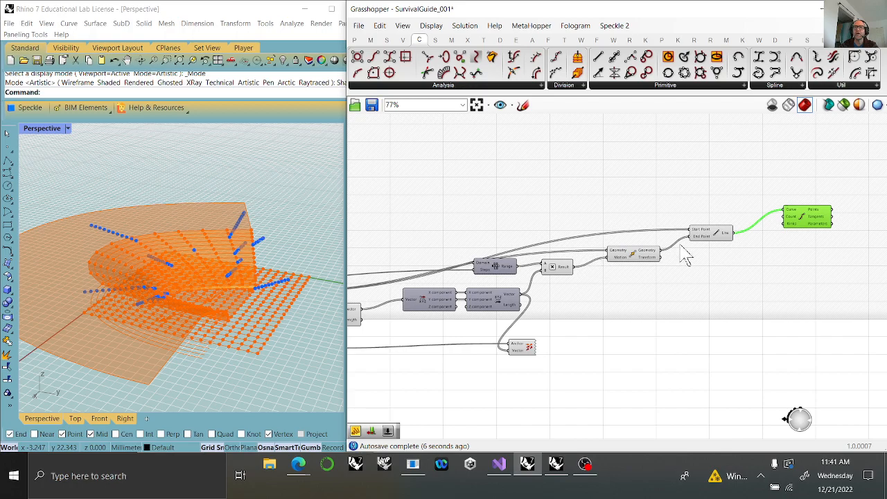
pyautogui.scroll(4, 443, 281)
pyautogui.click(379, 261)
pyautogui.doubleClick(380, 265)
pyautogui.moveTo(382, 266); pyautogui.dragTo(389, 206)
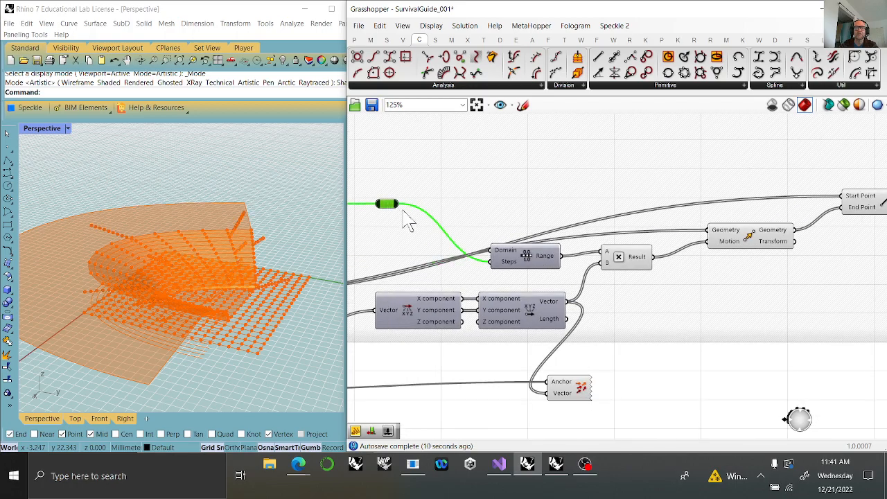
# Connect the relay to the Divide Curve component's Count input.
pyautogui.moveTo(549, 183); pyautogui.dragTo(489, 180, button='right')
pyautogui.scroll(-2, 499, 159)
pyautogui.moveTo(385, 190); pyautogui.dragTo(820, 174)
pyautogui.click(851, 176)
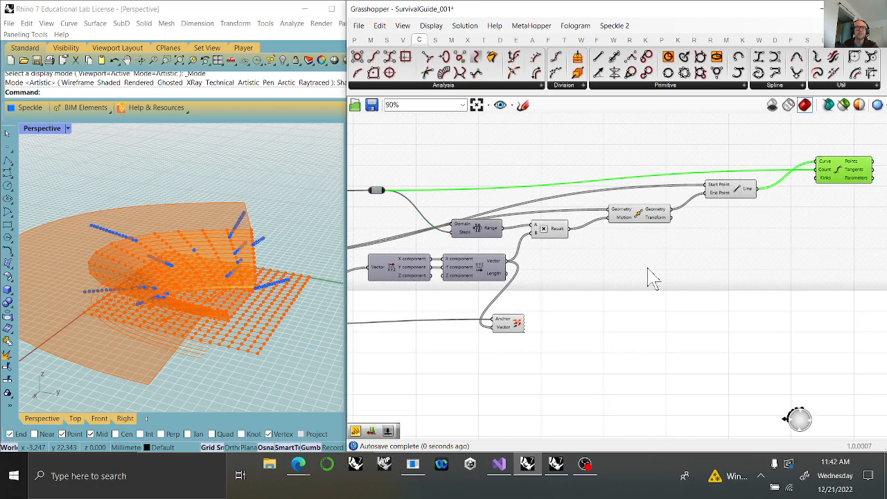
# Add a vector Rotate component with the Divide Curve Tangents as Vector and the Line output as Axis.
pyautogui.moveTo(824, 253); pyautogui.dragTo(569, 286, button='right')
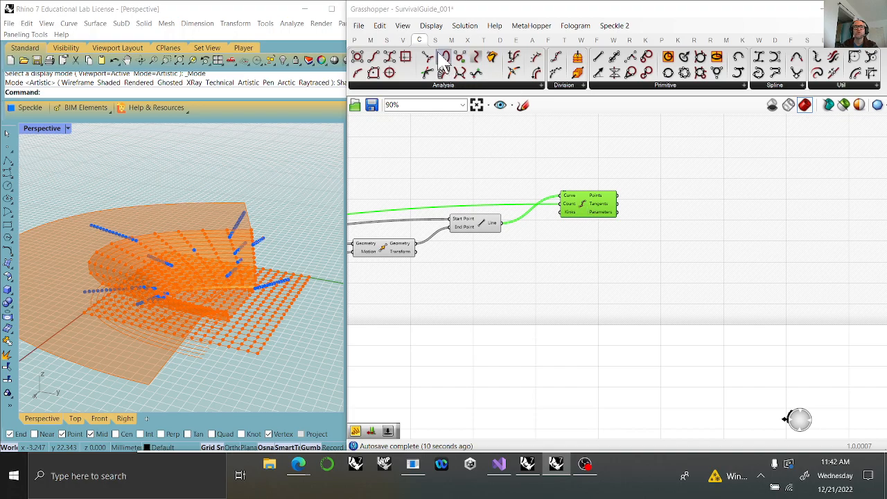
pyautogui.moveTo(500, 42)
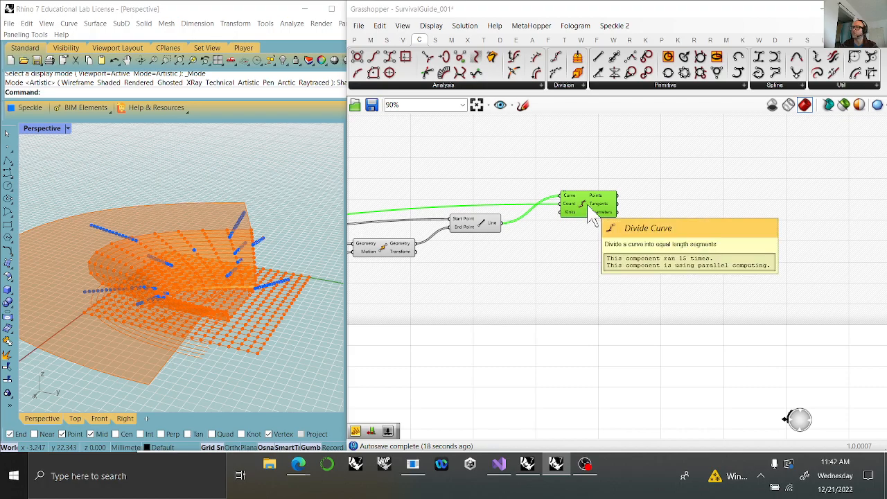
pyautogui.click(490, 223)
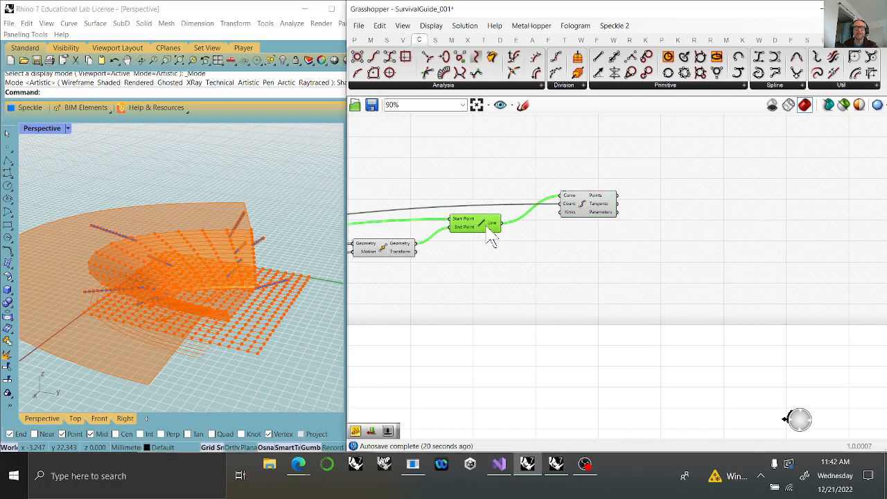
pyautogui.click(403, 40)
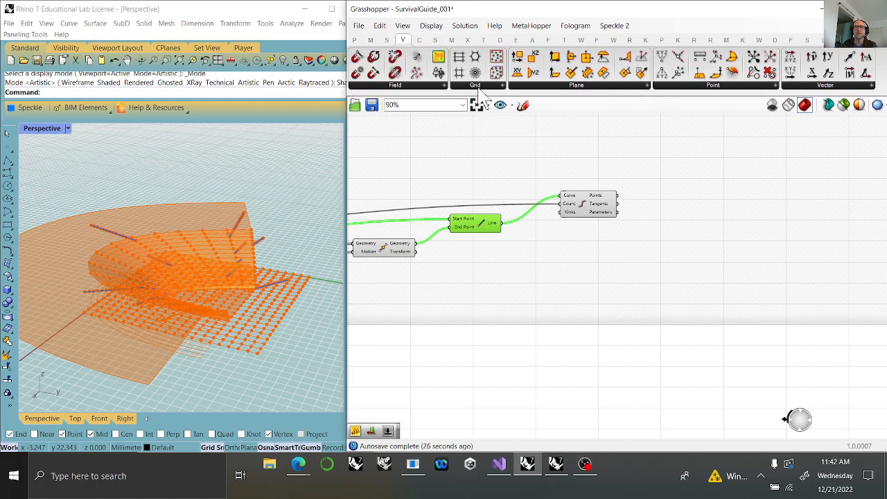
pyautogui.click(821, 86)
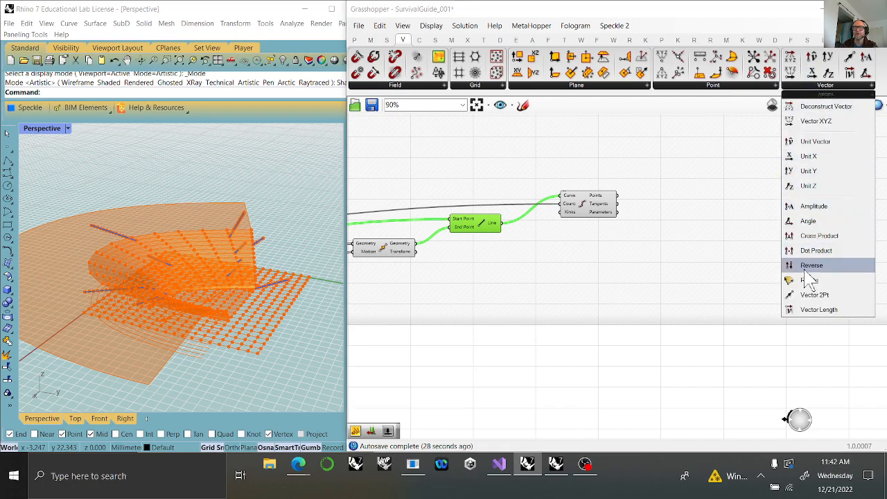
pyautogui.moveTo(810, 285); pyautogui.dragTo(726, 262)
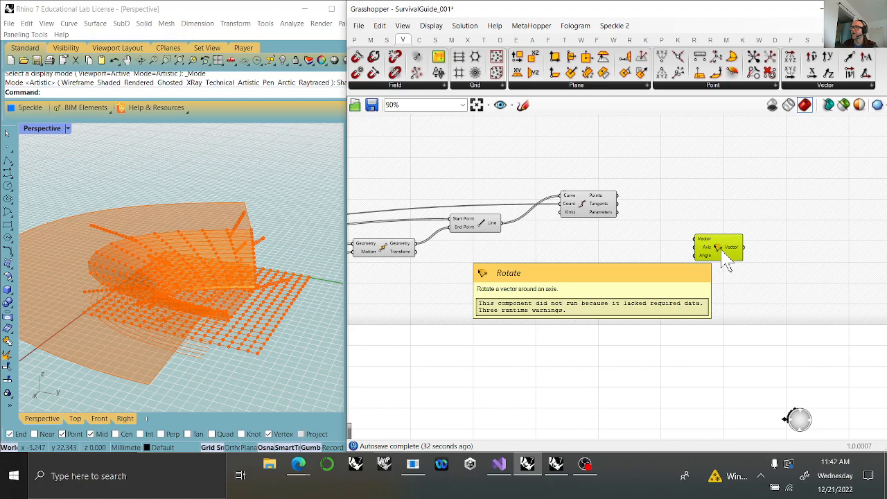
pyautogui.moveTo(618, 205); pyautogui.dragTo(732, 251)
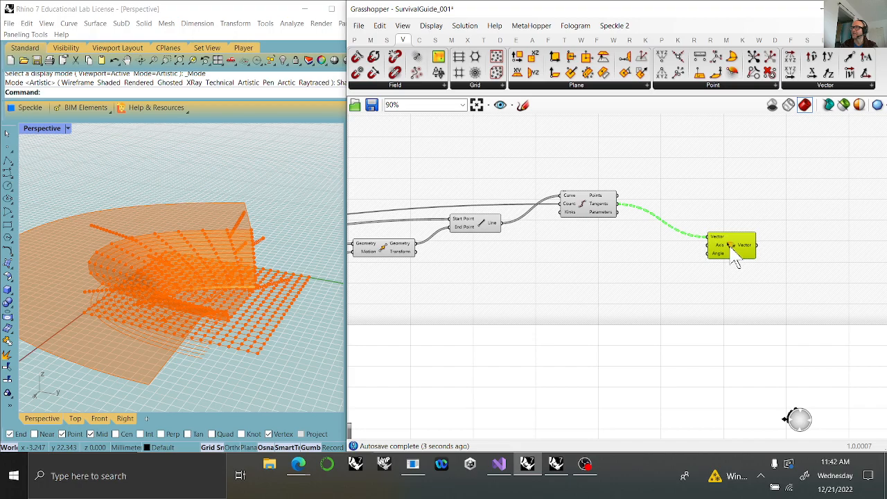
pyautogui.moveTo(500, 223); pyautogui.dragTo(709, 253)
# Add a Pi component and connect its output to the Rotate component's Angle input.
pyautogui.doubleClick(655, 278)
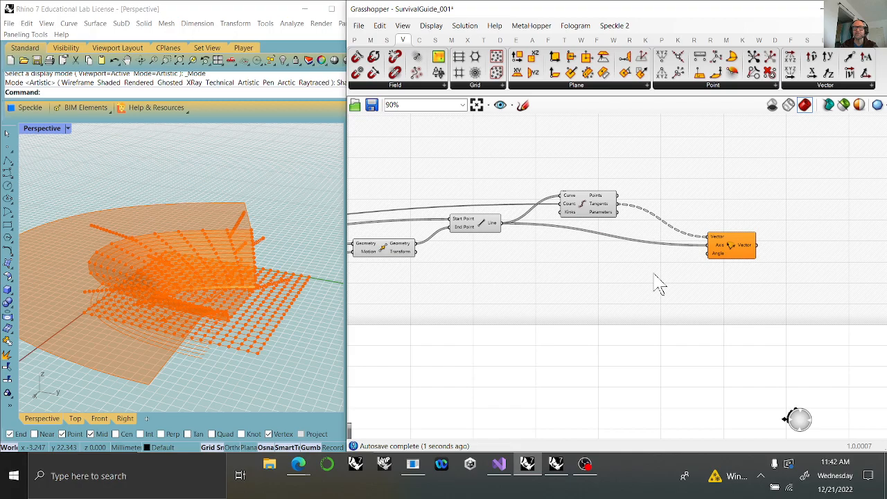
pyautogui.write('pi')
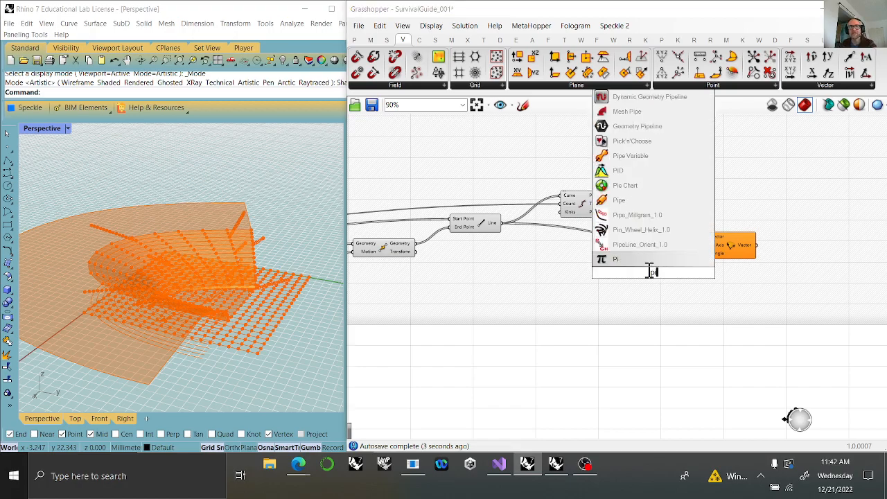
pyautogui.click(655, 258)
pyautogui.moveTo(672, 273); pyautogui.dragTo(708, 253)
pyautogui.hotkey('ctrl', 'z')
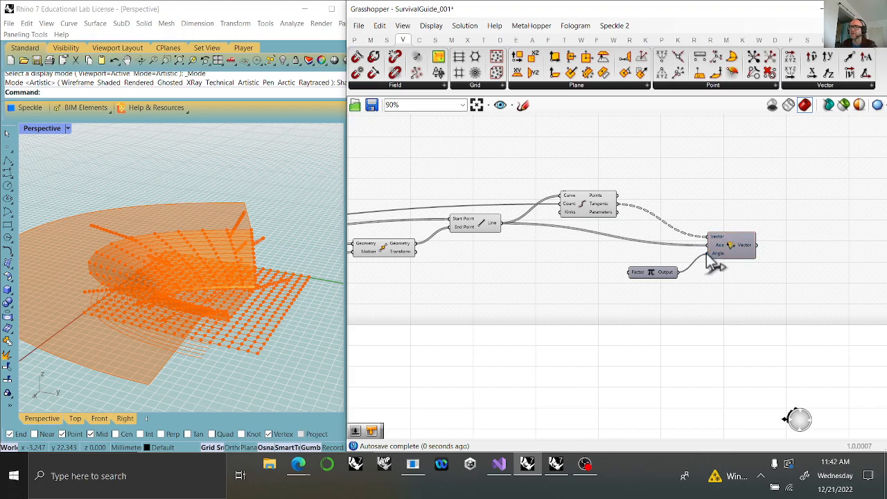
# Add a number slider set to 0.58 and connect it to the Pi component's Factor input.
pyautogui.doubleClick(545, 296)
pyautogui.write('0')
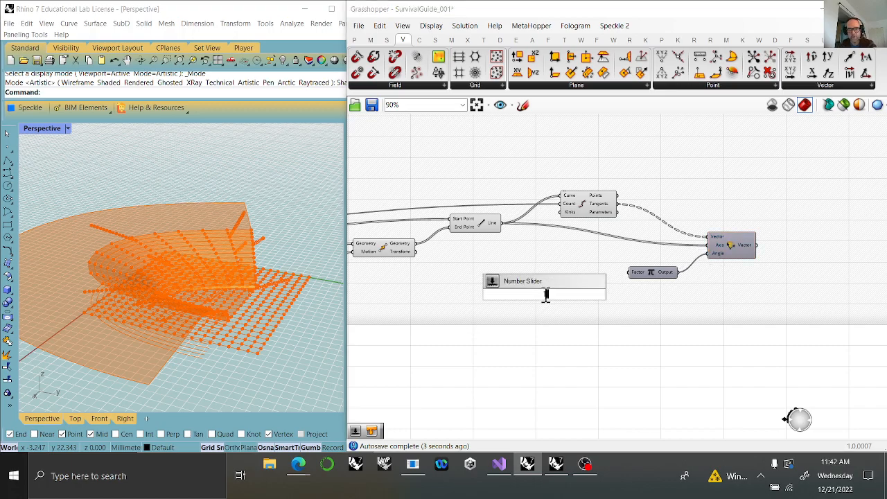
pyautogui.press('Return')
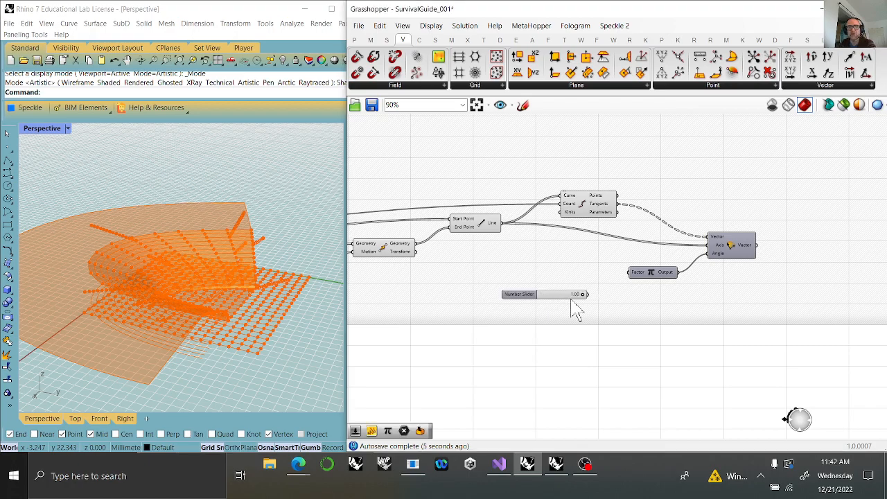
pyautogui.moveTo(579, 299); pyautogui.dragTo(565, 298)
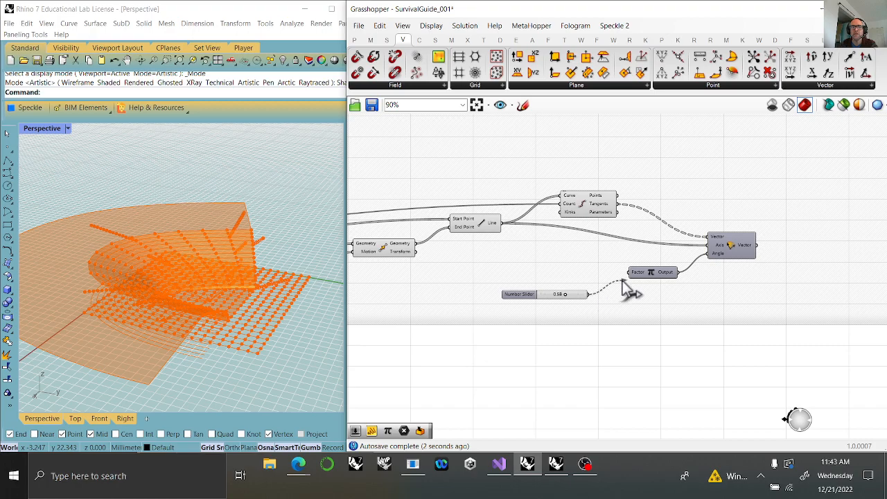
pyautogui.click(735, 257)
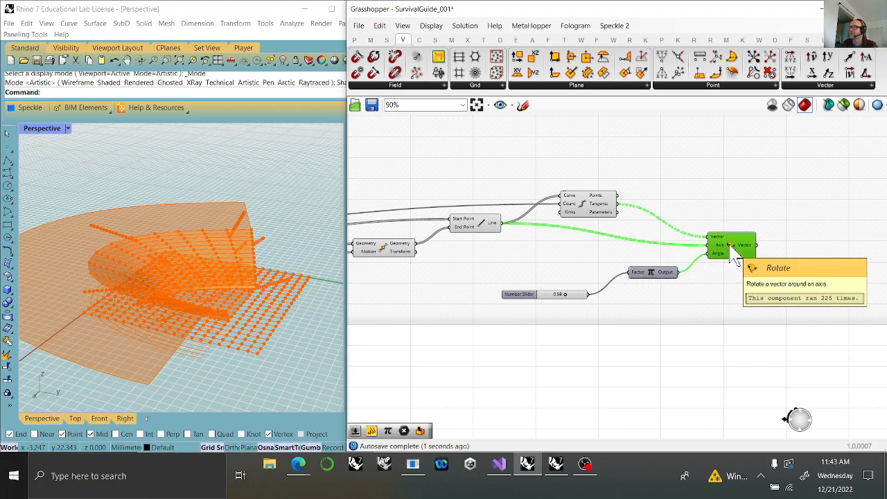
# Add a Vector Display component with the division points as Anchor and the rotated vectors as Vector, and inspect the arrows on the model.
pyautogui.moveTo(768, 313); pyautogui.dragTo(660, 318, button='right')
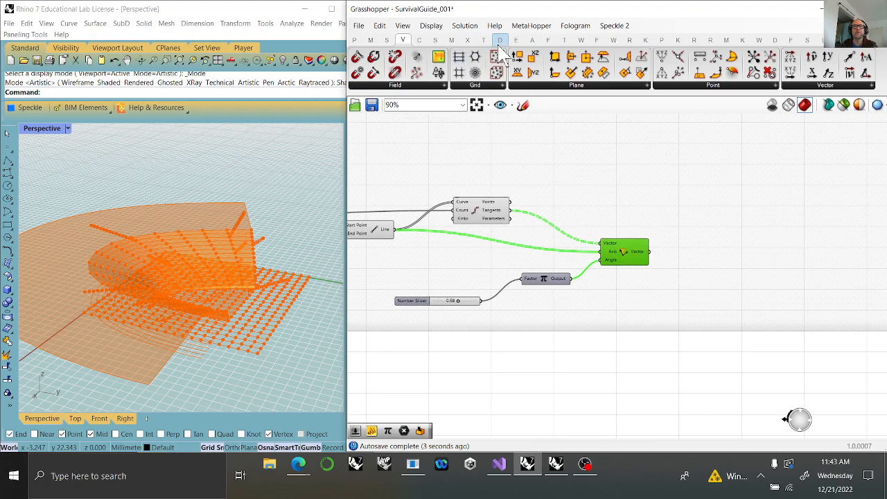
pyautogui.click(499, 40)
pyautogui.moveTo(790, 57); pyautogui.dragTo(710, 256)
pyautogui.moveTo(650, 253); pyautogui.dragTo(696, 262)
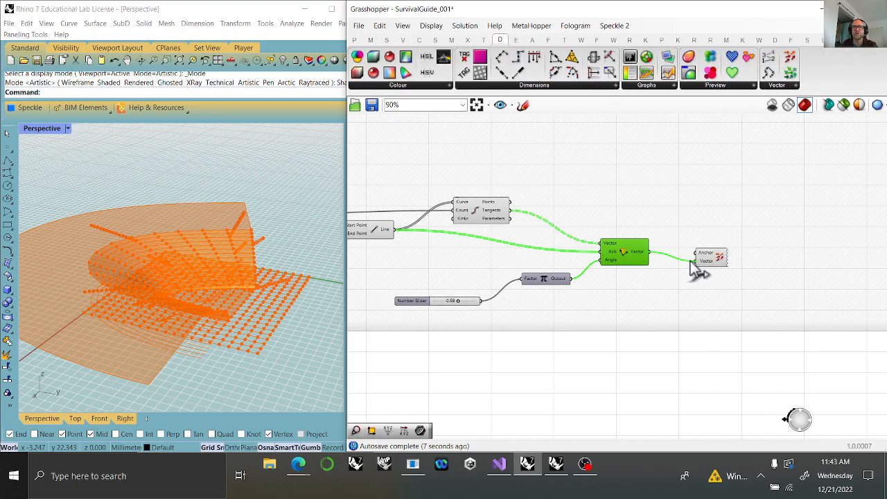
pyautogui.moveTo(509, 201); pyautogui.dragTo(707, 245)
pyautogui.moveTo(280, 276); pyautogui.dragTo(263, 250, button='right')
pyautogui.scroll(4, 266, 251)
pyautogui.scroll(5, 278, 258)
pyautogui.moveTo(151, 300); pyautogui.dragTo(180, 272, button='right')
pyautogui.scroll(-6, 181, 273)
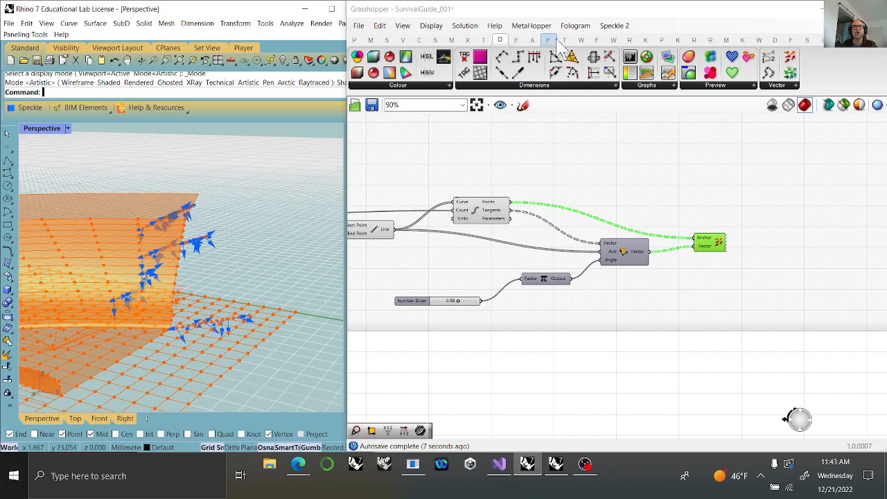
# Add a Move component with the Divide Curve Points as Geometry and the rotated vectors as Motion.
pyautogui.click(483, 39)
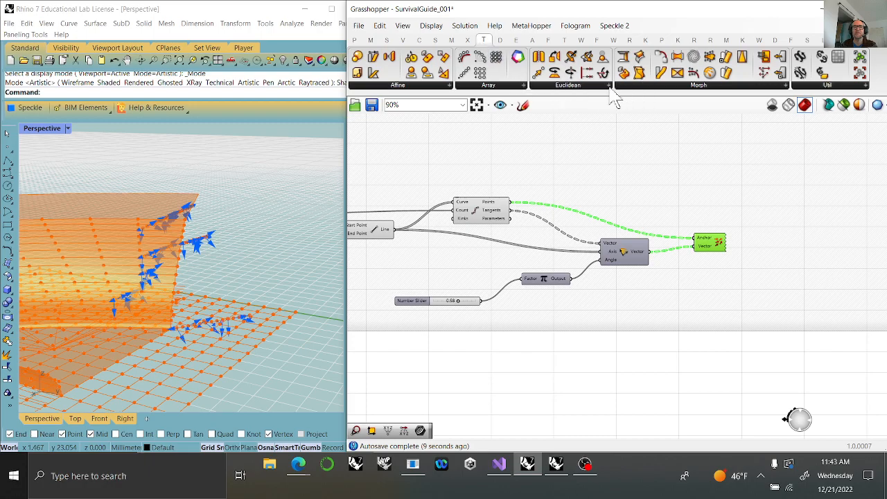
pyautogui.moveTo(539, 74); pyautogui.dragTo(759, 225)
pyautogui.moveTo(513, 202); pyautogui.dragTo(768, 209)
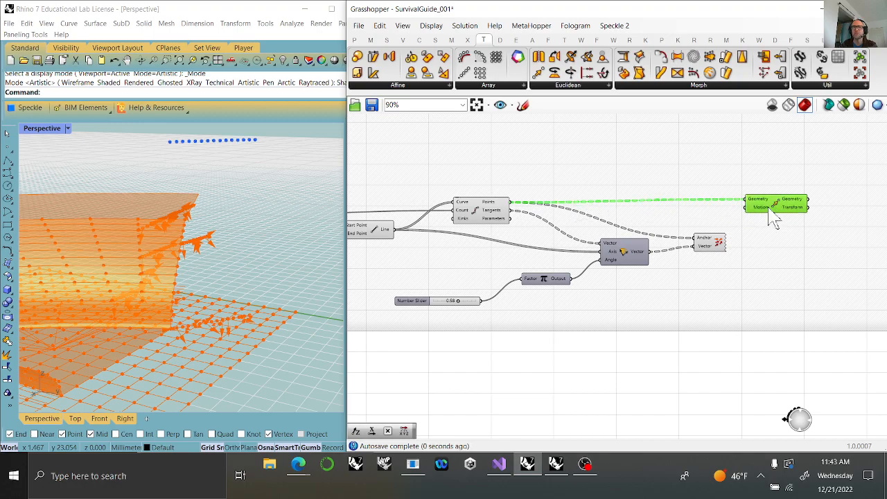
pyautogui.moveTo(650, 252); pyautogui.dragTo(749, 208)
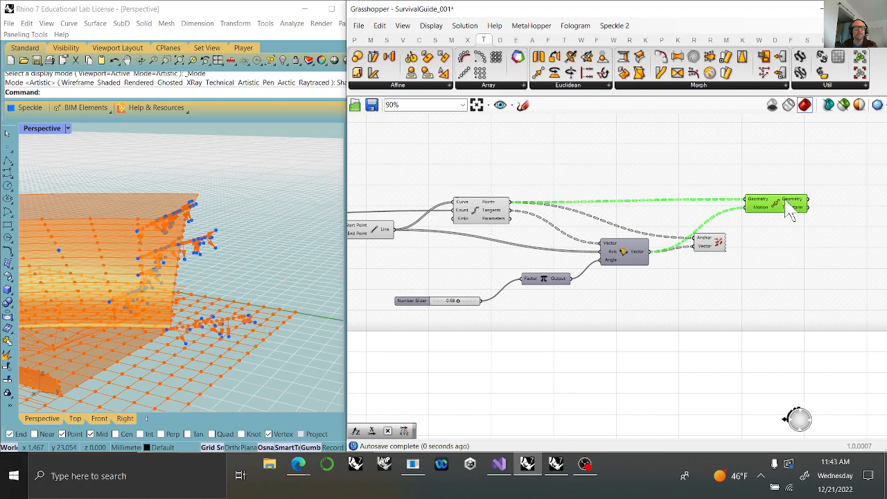
# Add an Interpolate curve component with the newly moved division points as its Vertices.
pyautogui.moveTo(791, 273); pyautogui.dragTo(548, 281, button='right')
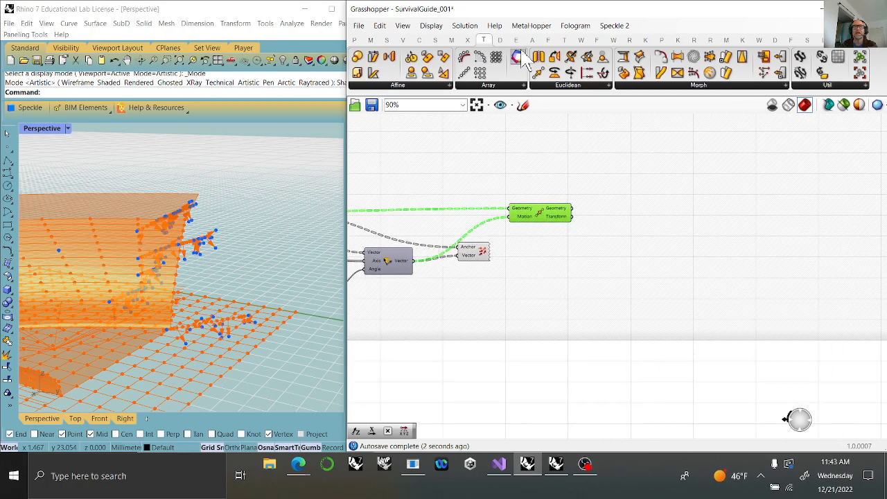
pyautogui.click(420, 40)
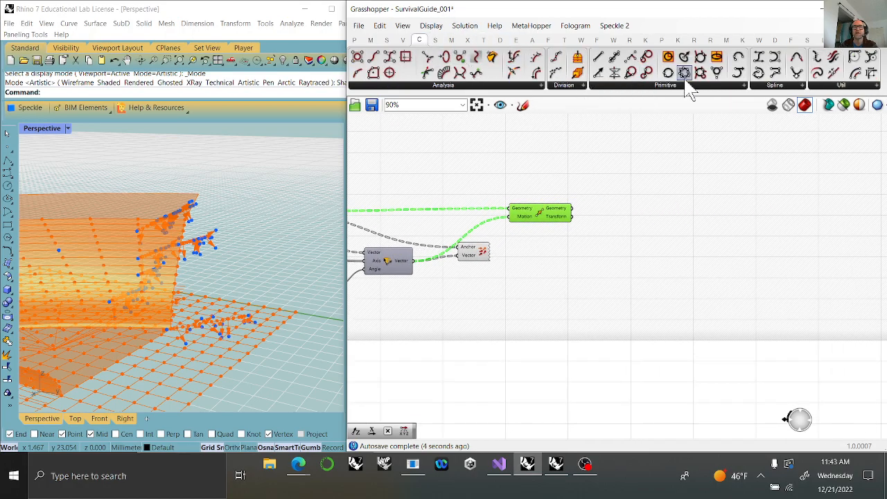
pyautogui.moveTo(760, 72); pyautogui.dragTo(632, 211)
pyautogui.moveTo(574, 209); pyautogui.dragTo(627, 232)
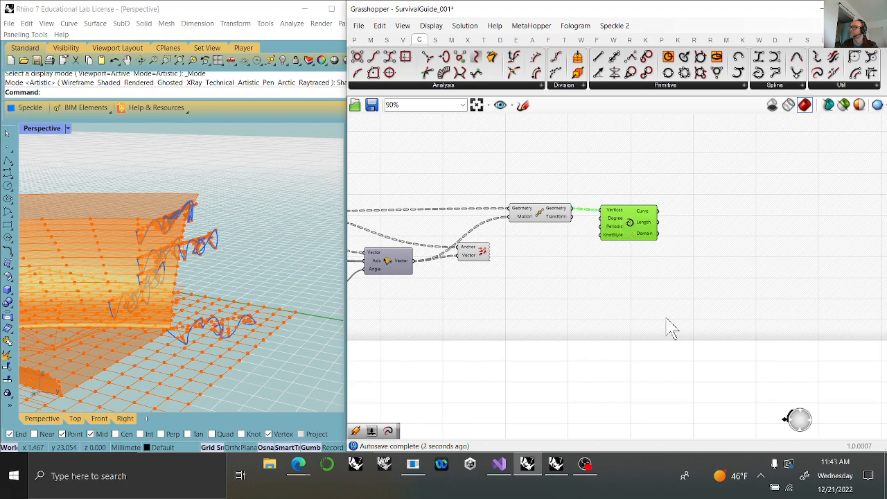
# Add a Pipe component with the interpolated Curve output as its Curve input.
pyautogui.moveTo(670, 327); pyautogui.dragTo(469, 264, button='right')
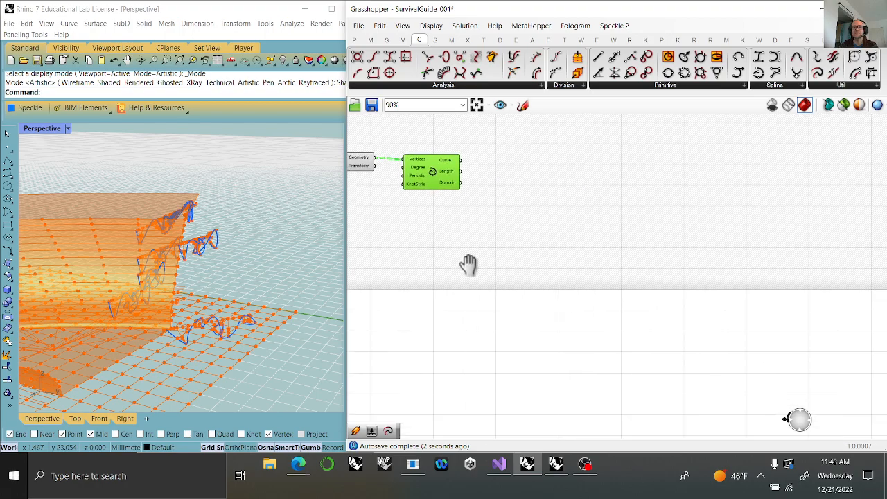
pyautogui.click(435, 39)
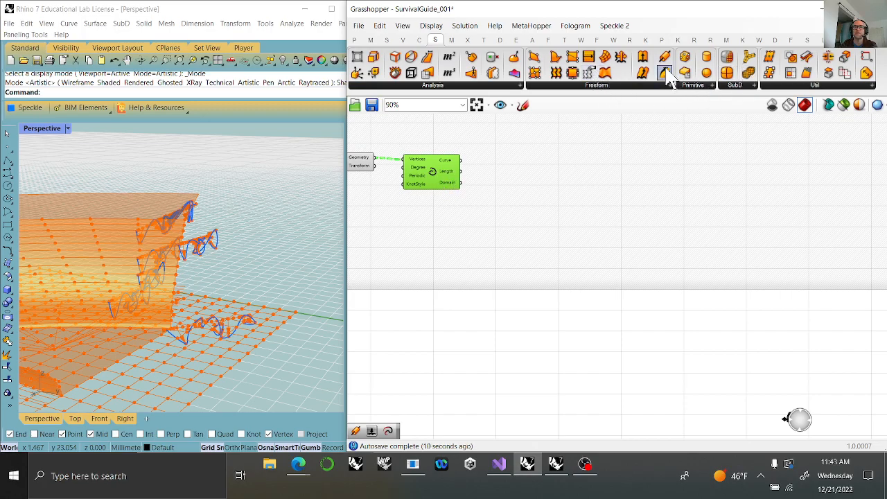
pyautogui.moveTo(666, 61); pyautogui.dragTo(526, 179)
pyautogui.moveTo(460, 160); pyautogui.dragTo(508, 170)
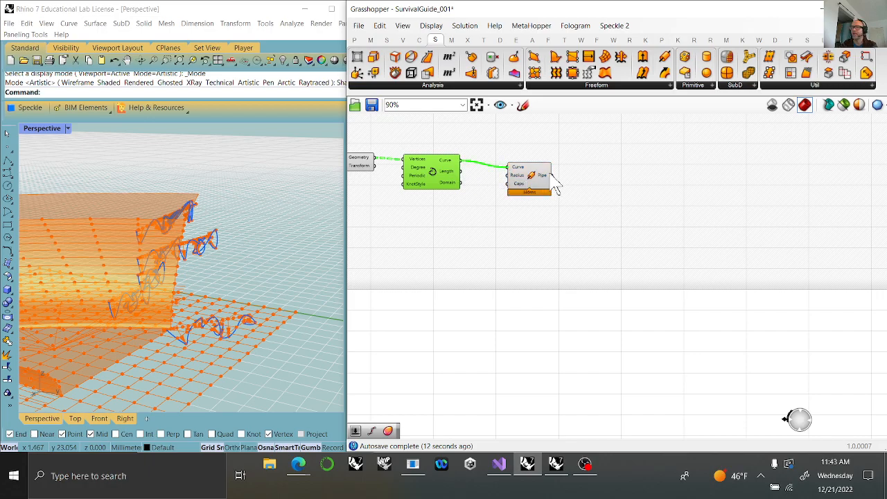
# Connect an existing upstream number slider to the Pipe component's Radius input.
pyautogui.moveTo(520, 189); pyautogui.dragTo(544, 182)
pyautogui.moveTo(412, 250); pyautogui.dragTo(591, 242, button='right')
pyautogui.scroll(-2, 583, 241)
pyautogui.moveTo(468, 292); pyautogui.dragTo(503, 291, button='right')
pyautogui.scroll(3, 419, 282)
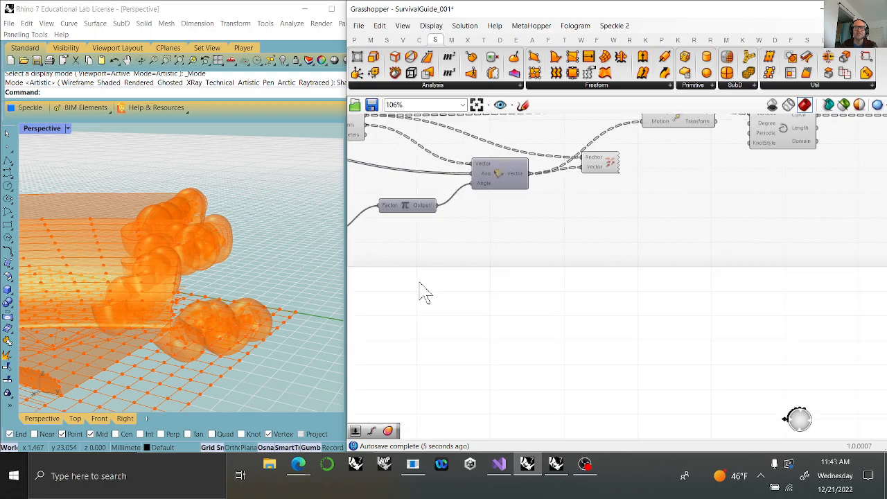
pyautogui.moveTo(422, 291); pyautogui.dragTo(447, 287, button='right')
pyautogui.moveTo(418, 251); pyautogui.dragTo(427, 157)
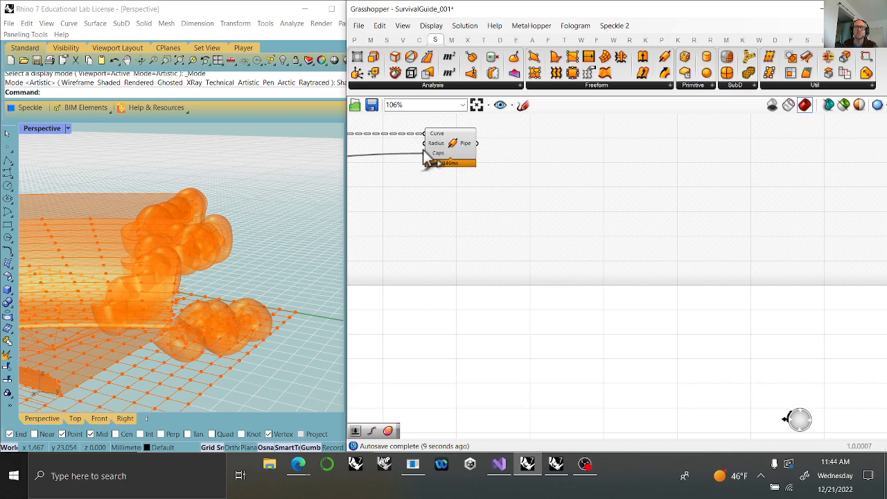
# Add a number slider set to 2 and connect it to the Pipe component's Caps input.
pyautogui.doubleClick(387, 191)
pyautogui.write('0')
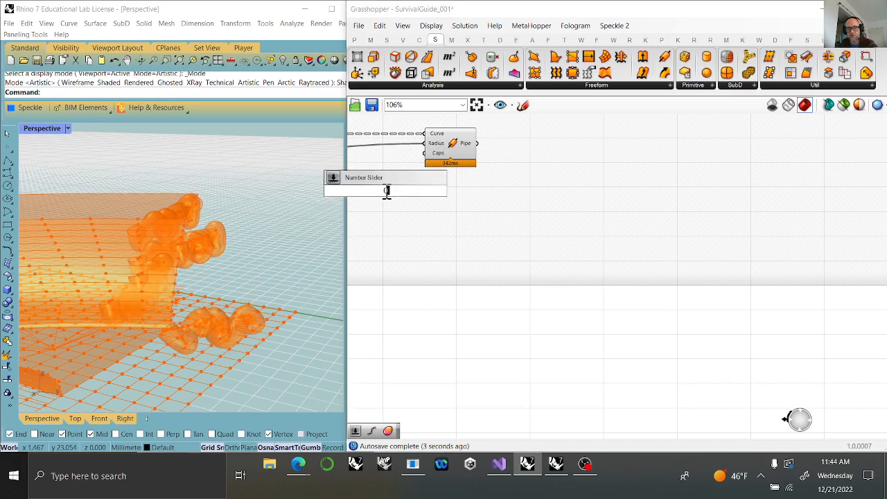
pyautogui.press('Return')
pyautogui.moveTo(382, 192); pyautogui.dragTo(502, 152)
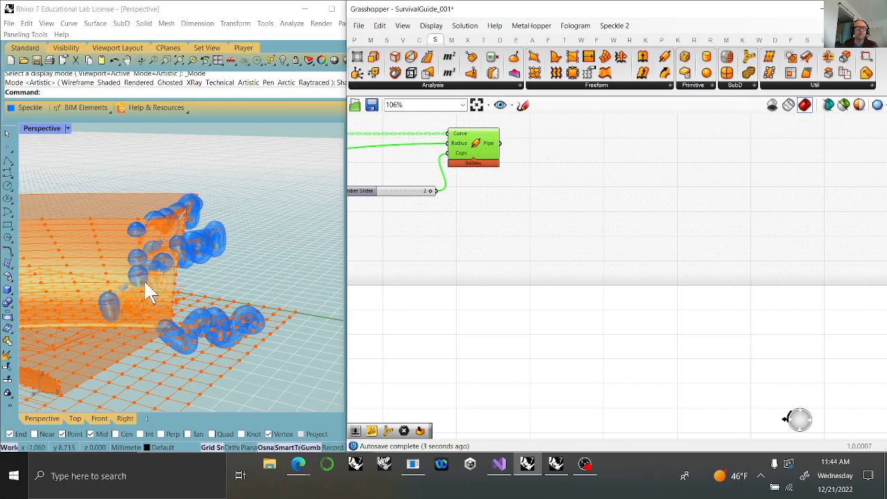
# Select all components in the definition and examine the highlighted geometry and piped spirals in the Perspective view.
pyautogui.scroll(-5, 146, 283)
pyautogui.moveTo(178, 313); pyautogui.dragTo(256, 301, button='right')
pyautogui.click(476, 105)
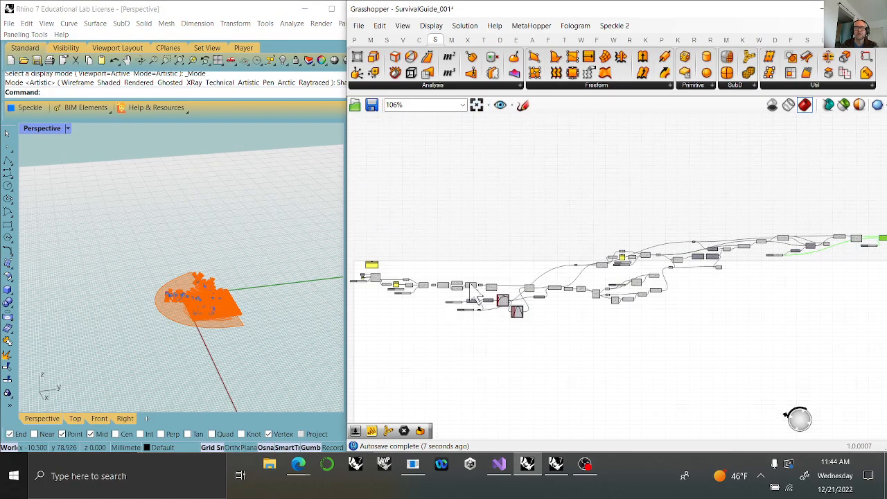
pyautogui.scroll(-3, 608, 304)
pyautogui.moveTo(775, 362); pyautogui.dragTo(404, 242)
pyautogui.moveTo(579, 310); pyautogui.dragTo(585, 326)
pyautogui.click(464, 337)
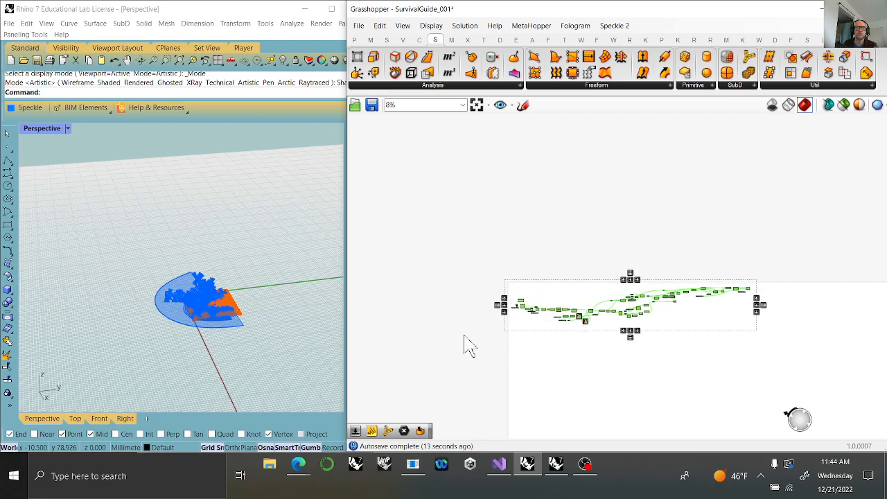
pyautogui.click(255, 345)
pyautogui.moveTo(257, 376); pyautogui.dragTo(149, 360, button='right')
pyautogui.scroll(9, 90, 305)
pyautogui.moveTo(208, 338); pyautogui.dragTo(372, 325, button='right')
# Select every component except the final Pipe so the spiral pipes stand out from the rest of the model.
pyautogui.moveTo(745, 345); pyautogui.dragTo(526, 268)
pyautogui.moveTo(527, 269); pyautogui.dragTo(437, 257)
pyautogui.moveTo(743, 342); pyautogui.dragTo(451, 279)
pyautogui.click(689, 371)
pyautogui.moveTo(748, 356); pyautogui.dragTo(471, 265)
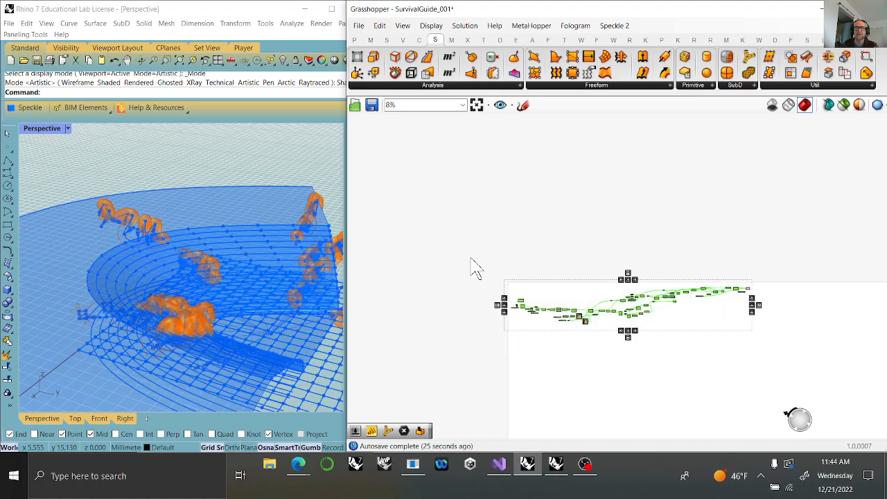
pyautogui.click(211, 291)
pyautogui.moveTo(211, 291); pyautogui.dragTo(159, 281, button='right')
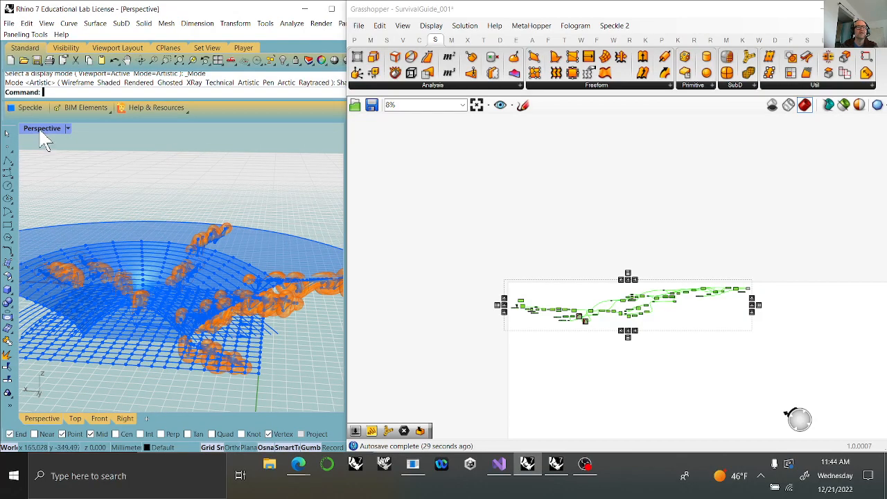
# Restore the four-viewport layout, enlarge the Rhino window beside a narrower Grasshopper window, and fit the model in all viewports.
pyautogui.doubleClick(42, 129)
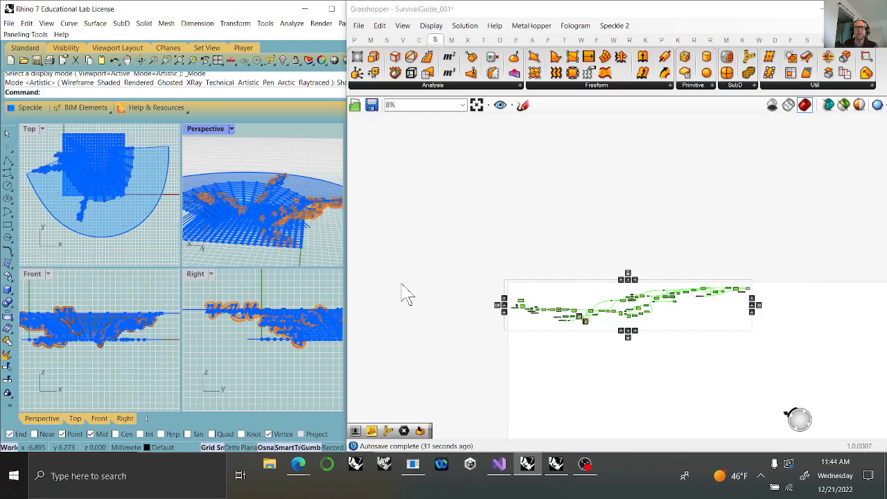
pyautogui.moveTo(349, 192); pyautogui.dragTo(567, 203)
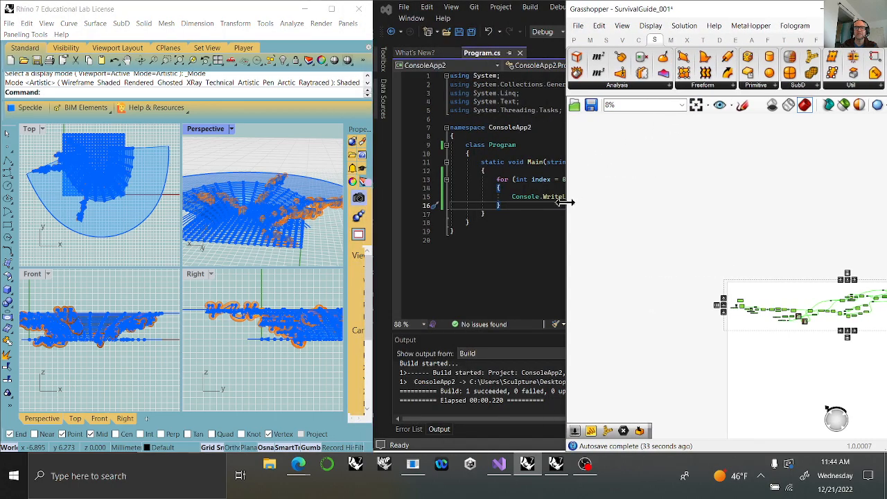
pyautogui.click(696, 105)
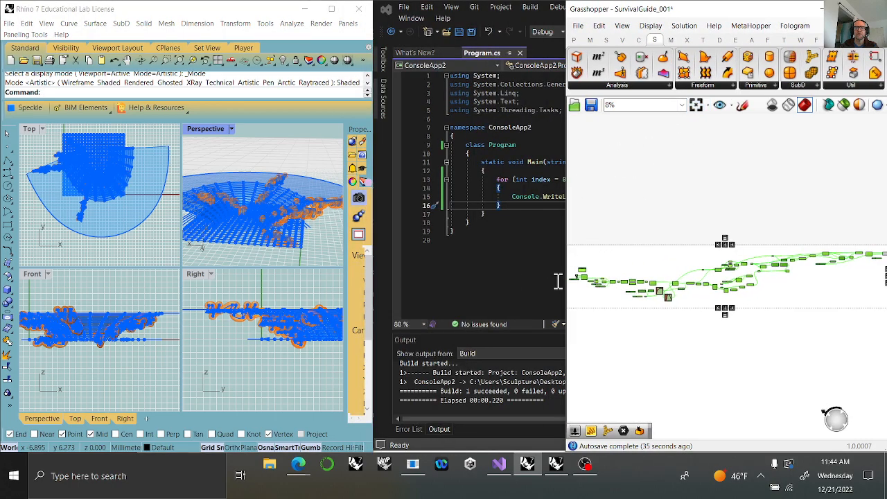
pyautogui.moveTo(371, 255); pyautogui.dragTo(581, 275)
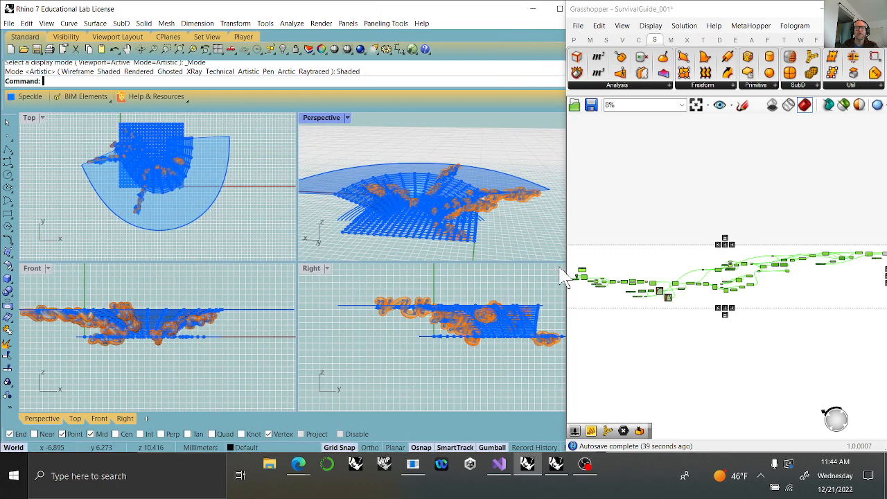
pyautogui.rightClick(193, 49)
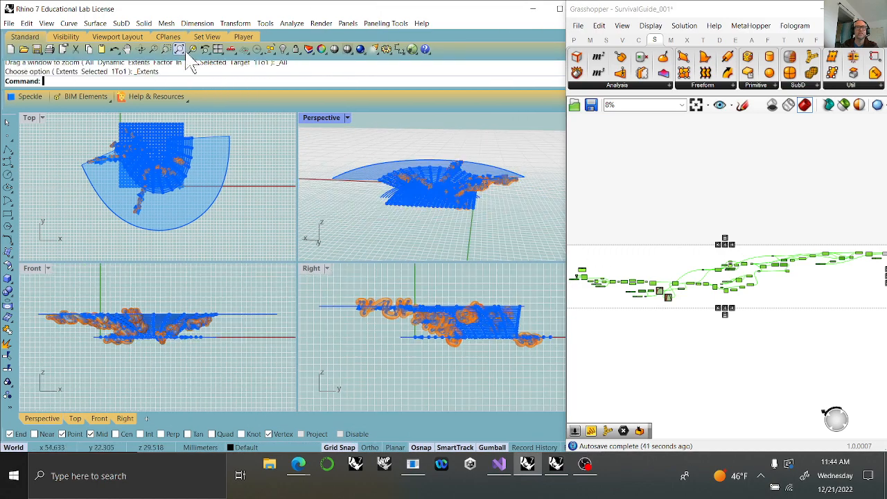
pyautogui.moveTo(406, 217); pyautogui.dragTo(468, 235, button='right')
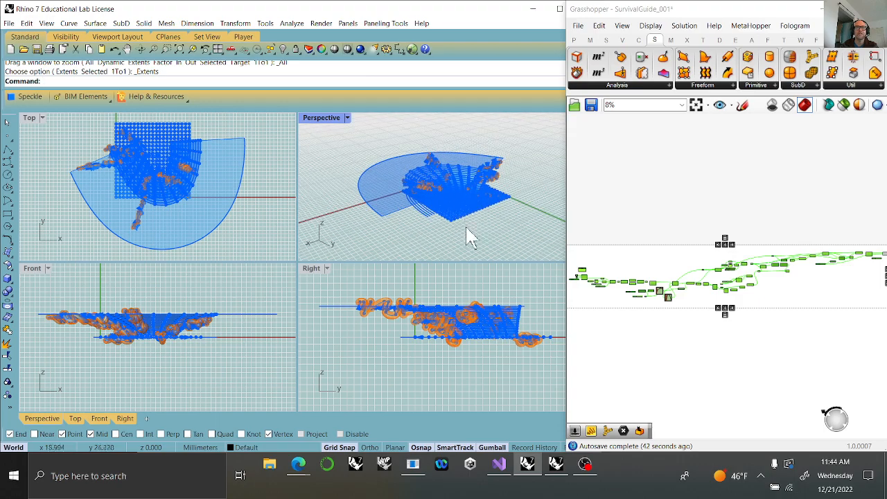
# Set the viewport display modes to Rendered for Perspective, Technical for Top, Artistic for Right and Pen for Front.
pyautogui.click(348, 118)
pyautogui.click(388, 135)
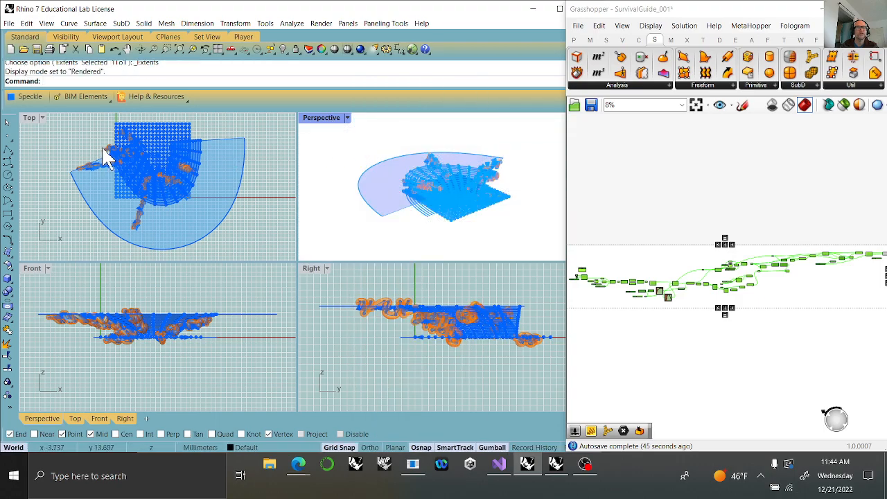
pyautogui.click(35, 122)
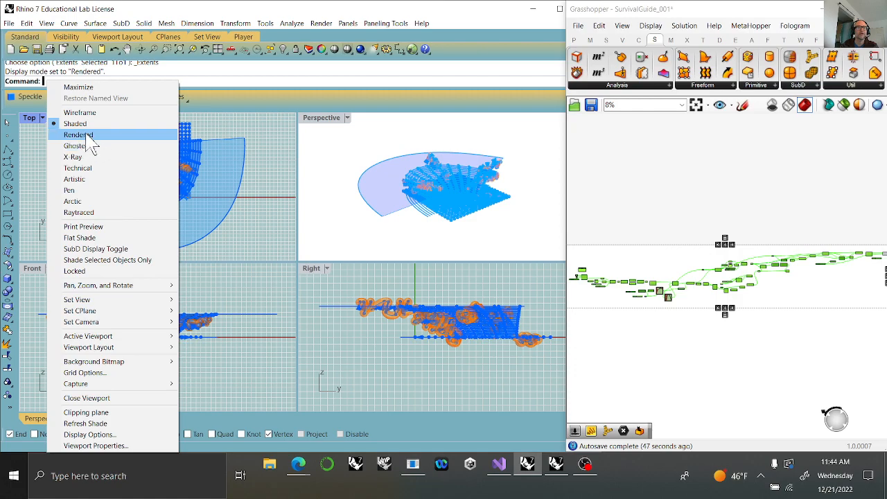
pyautogui.click(80, 169)
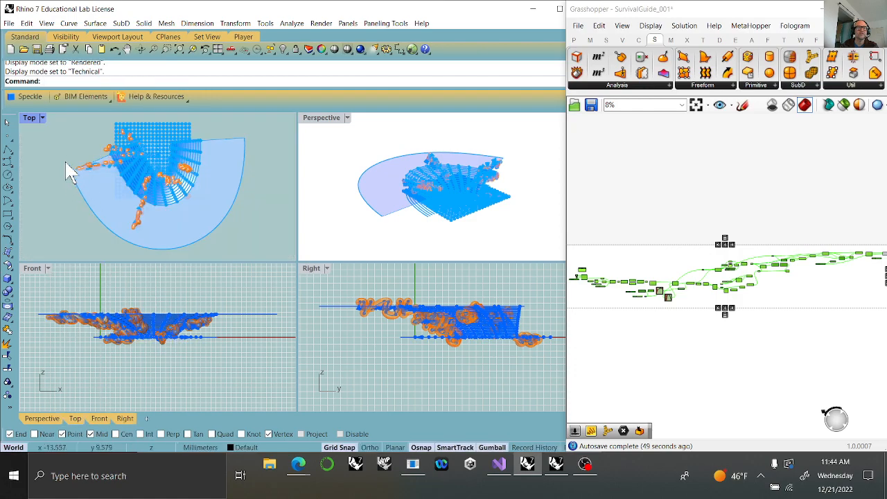
pyautogui.click(317, 270)
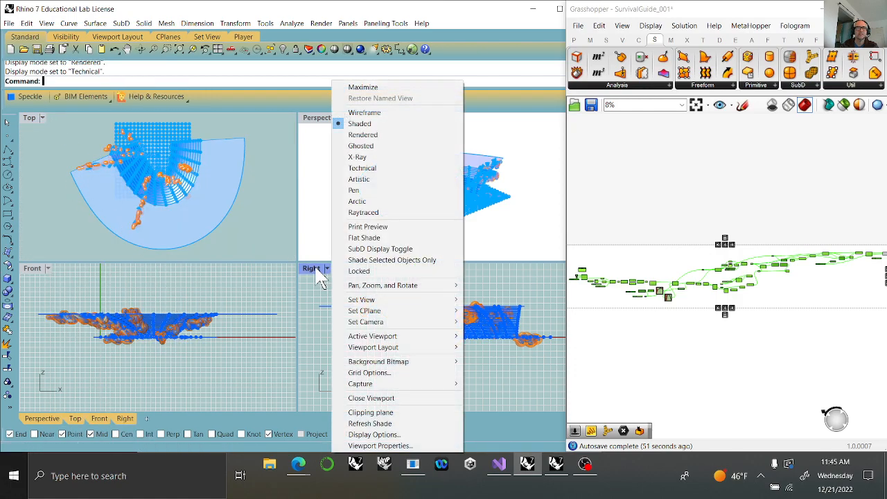
pyautogui.click(360, 178)
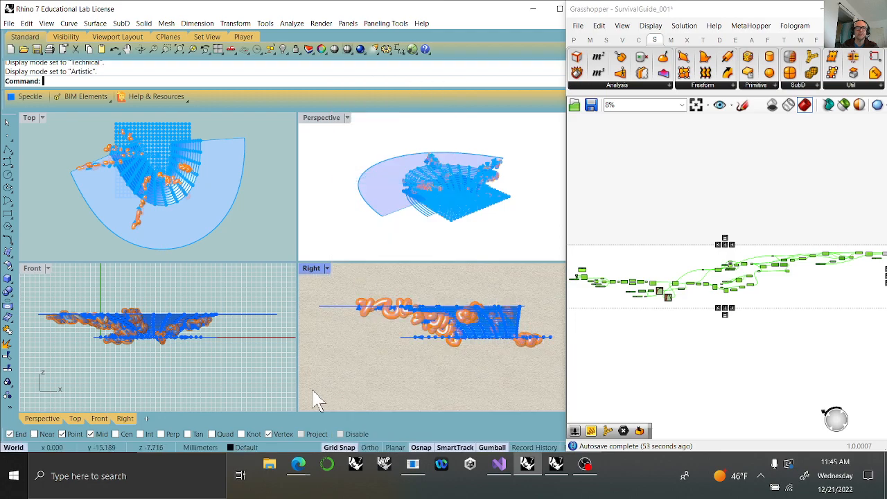
pyautogui.click(33, 270)
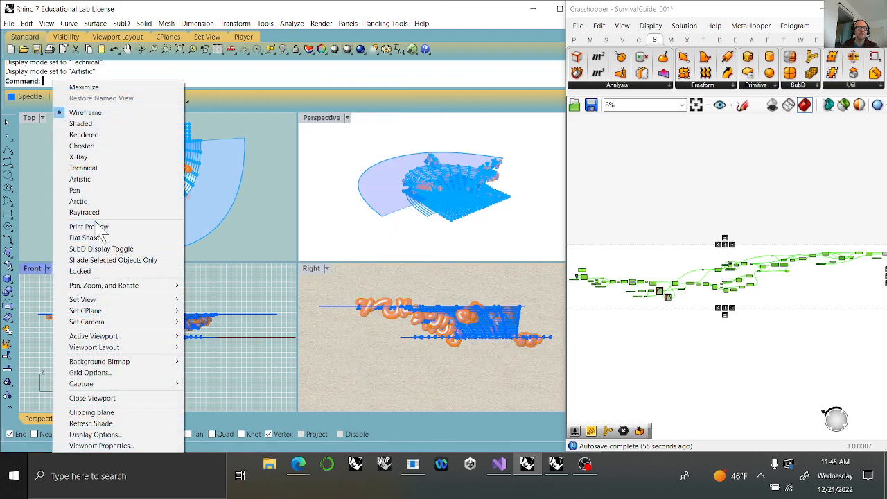
pyautogui.click(73, 188)
# Try the Raytraced display mode in the Perspective viewport and return it to Rendered.
pyautogui.moveTo(438, 223)
pyautogui.mouseDown(button='right')
pyautogui.moveTo(411, 148)
pyautogui.moveTo(432, 213)
pyautogui.mouseUp(button='right')
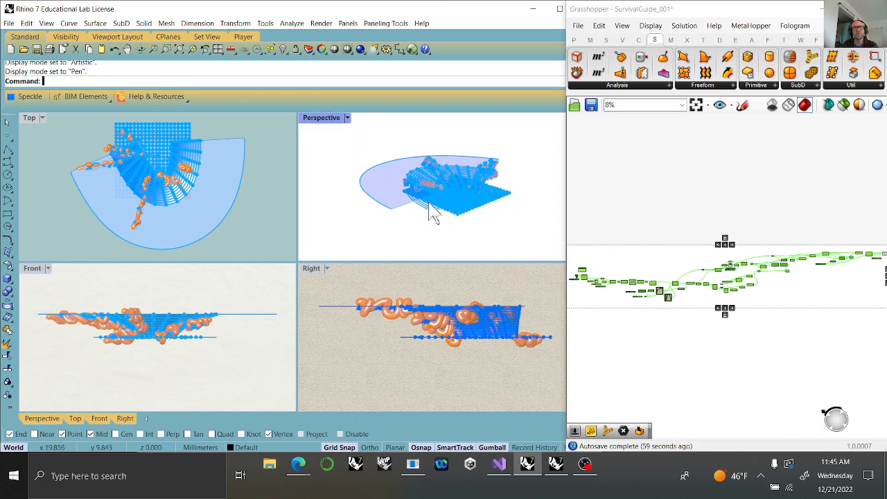
pyautogui.click(321, 119)
pyautogui.click(399, 214)
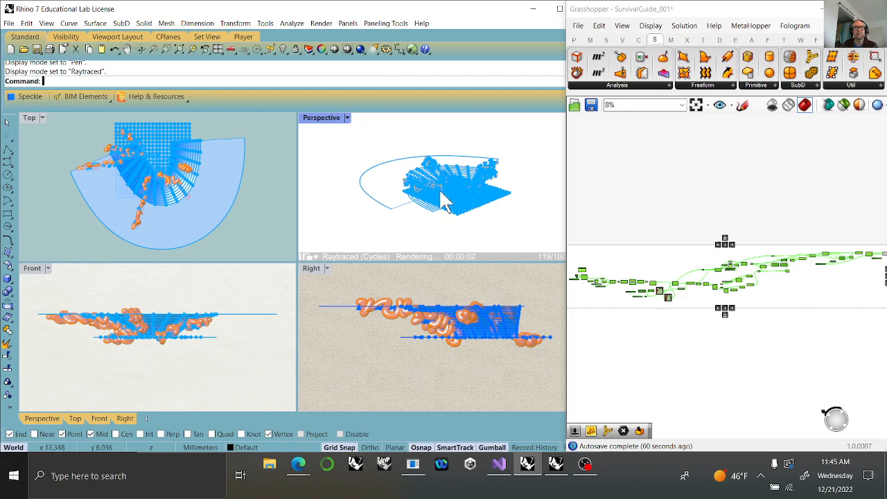
pyautogui.scroll(2, 441, 194)
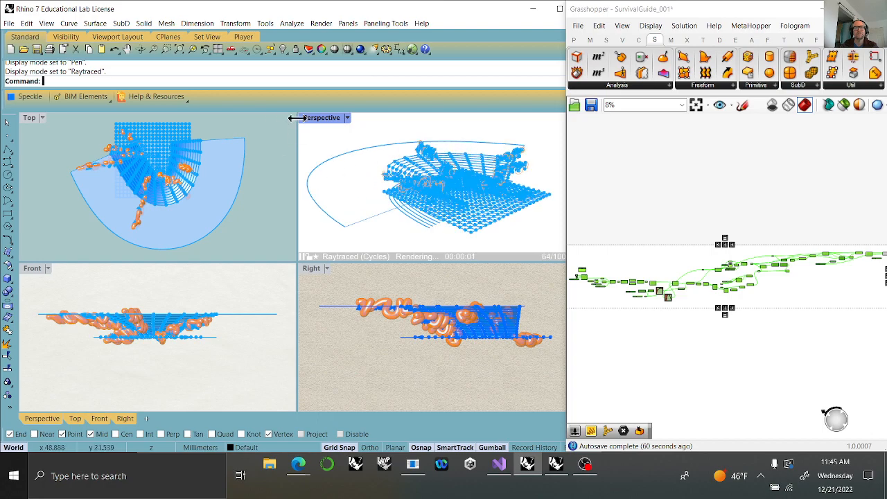
pyautogui.click(320, 120)
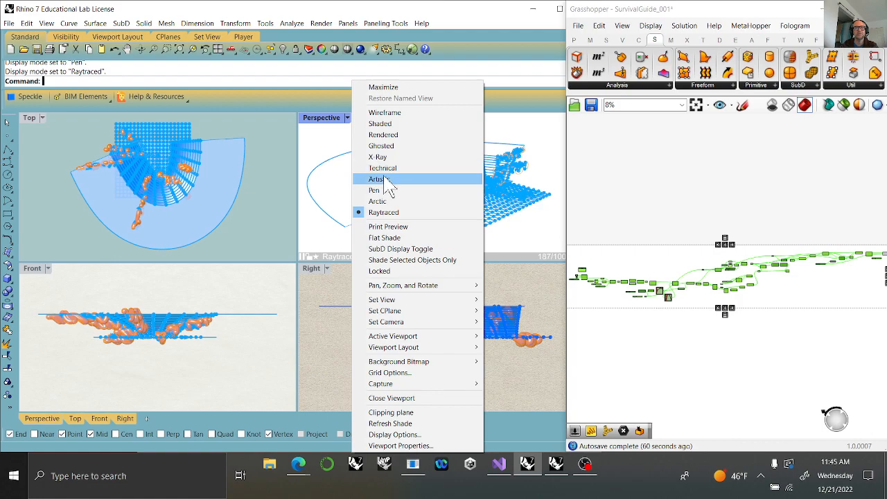
pyautogui.click(385, 135)
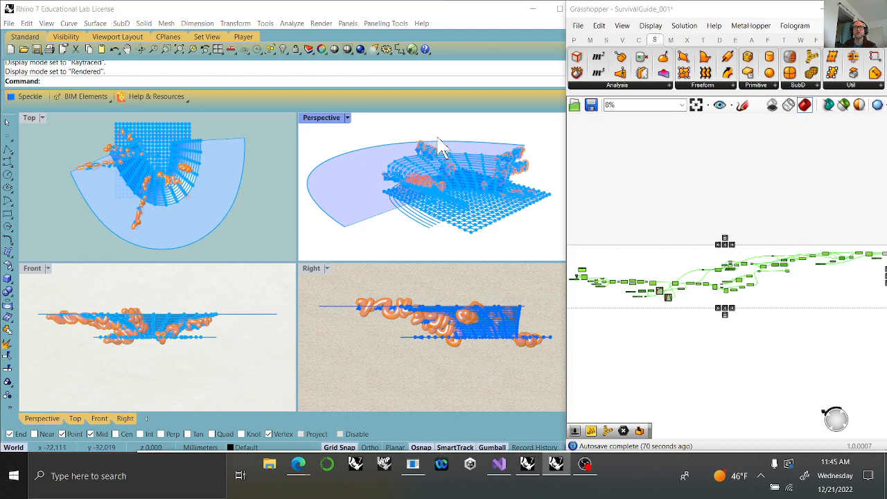
# Save the Grasshopper definition under the new name COC_003_Tutorial in the CavesOfChaos folder.
pyautogui.click(579, 27)
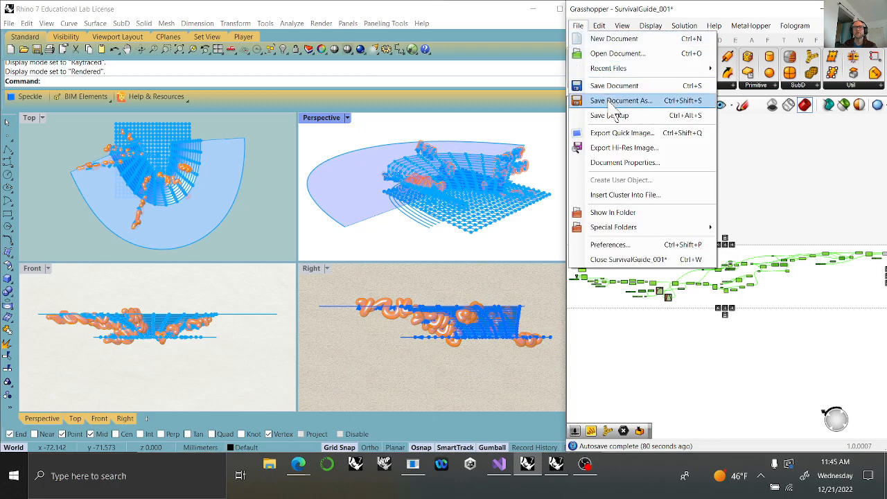
pyautogui.click(615, 102)
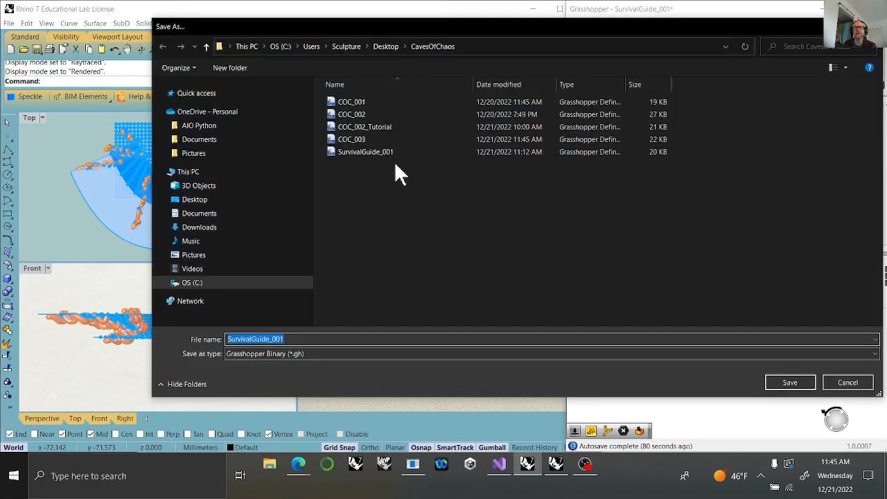
pyautogui.click(362, 126)
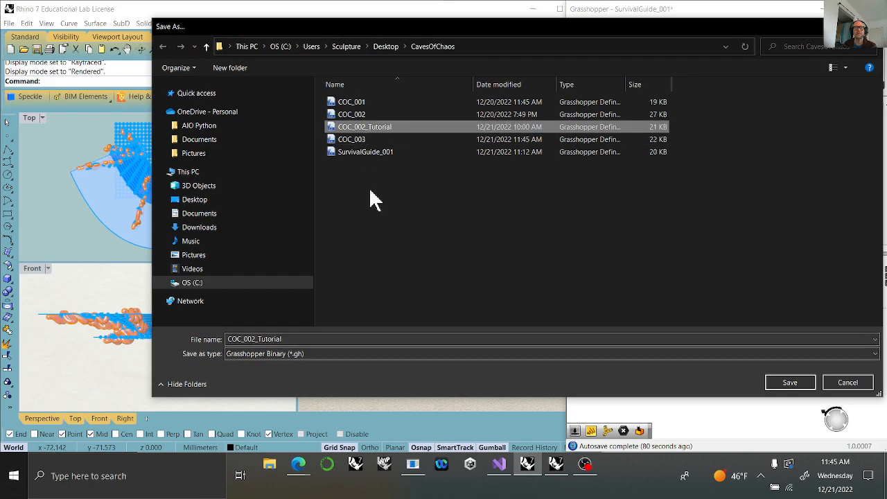
pyautogui.click(357, 139)
pyautogui.doubleClick(258, 339)
pyautogui.click(260, 339)
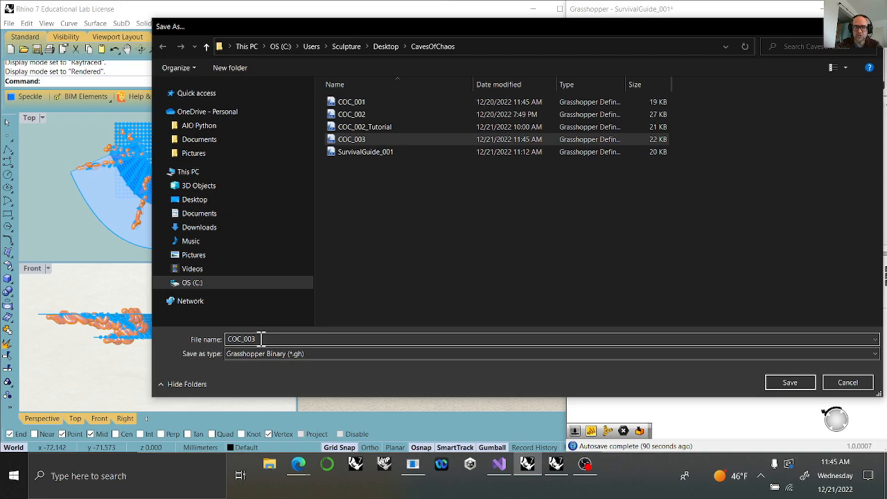
pyautogui.write('_Tutorial')
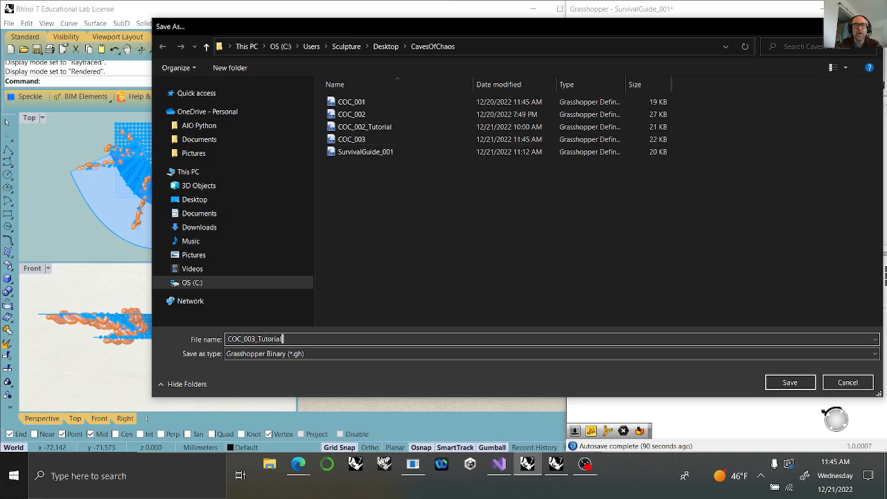
pyautogui.click(790, 383)
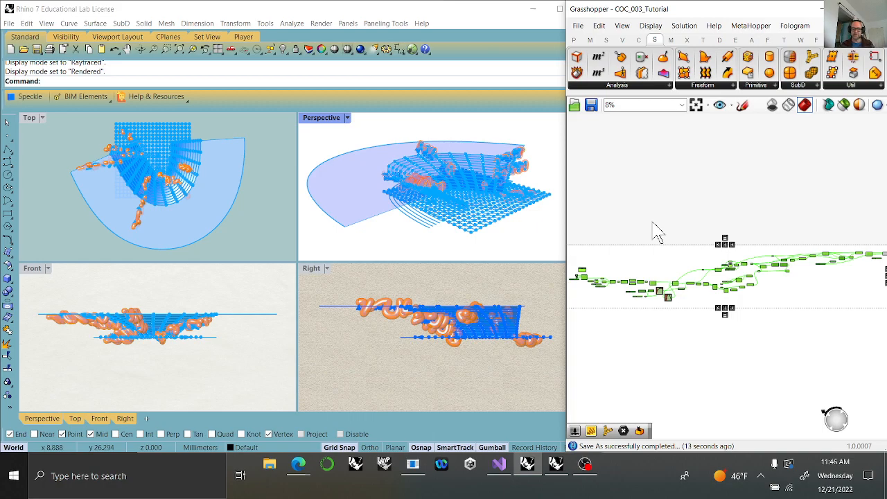
# Reshape the sine curve in the lower Graph Mapper by moving its peak handle to a lower amplitude and shorter wavelength.
pyautogui.moveTo(453, 191)
pyautogui.mouseDown(button='right')
pyautogui.moveTo(483, 213)
pyautogui.moveTo(451, 198)
pyautogui.moveTo(516, 160)
pyautogui.moveTo(312, 145)
pyautogui.moveTo(550, 206)
pyautogui.moveTo(347, 240)
pyautogui.moveTo(423, 201)
pyautogui.moveTo(451, 203)
pyautogui.mouseUp(button='right')
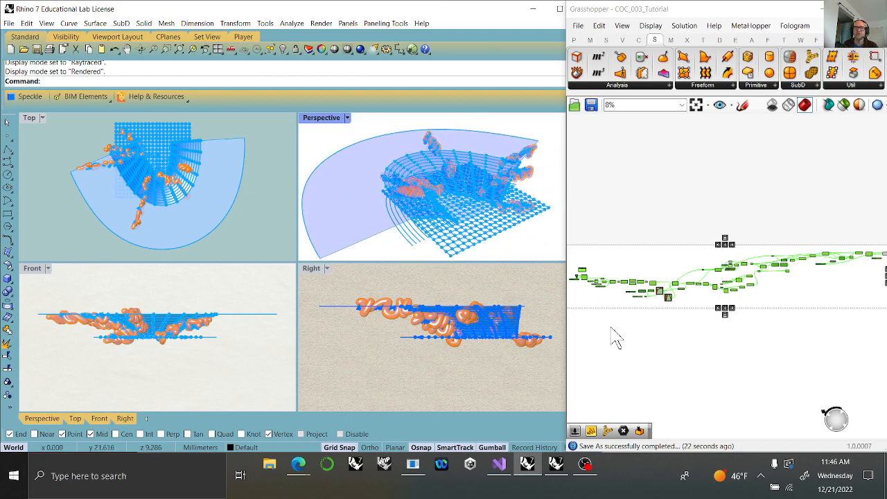
pyautogui.scroll(10, 624, 318)
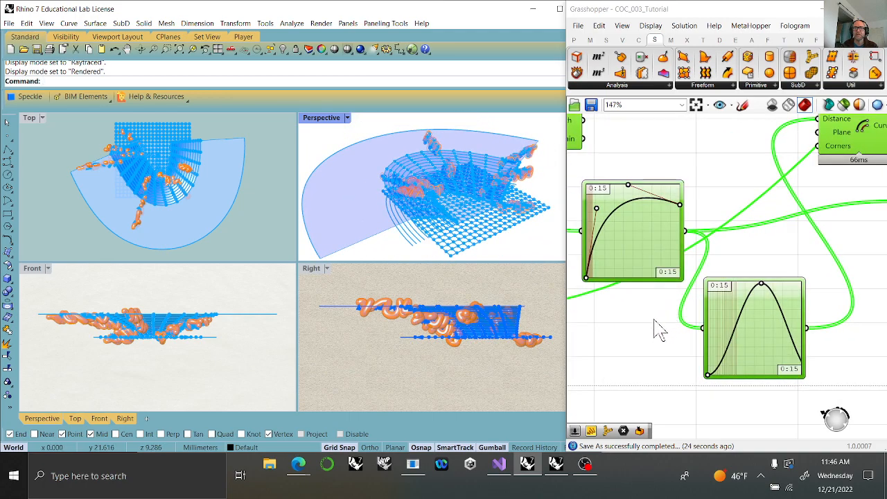
pyautogui.scroll(4, 758, 300)
pyautogui.moveTo(812, 270); pyautogui.dragTo(695, 286, button='right')
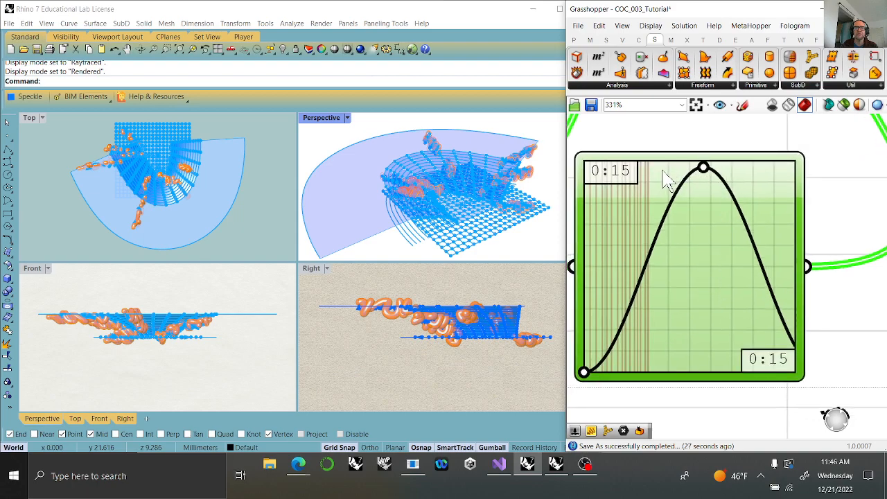
pyautogui.moveTo(703, 167); pyautogui.dragTo(659, 171)
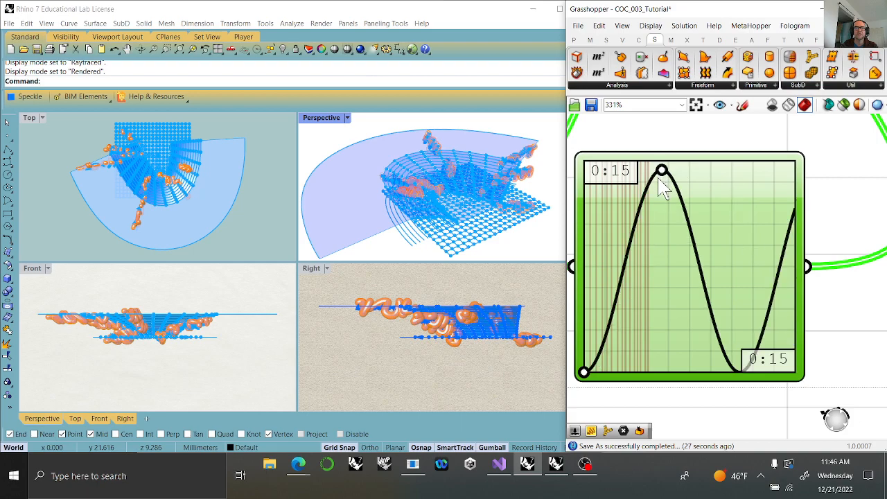
pyautogui.moveTo(718, 224); pyautogui.dragTo(717, 291)
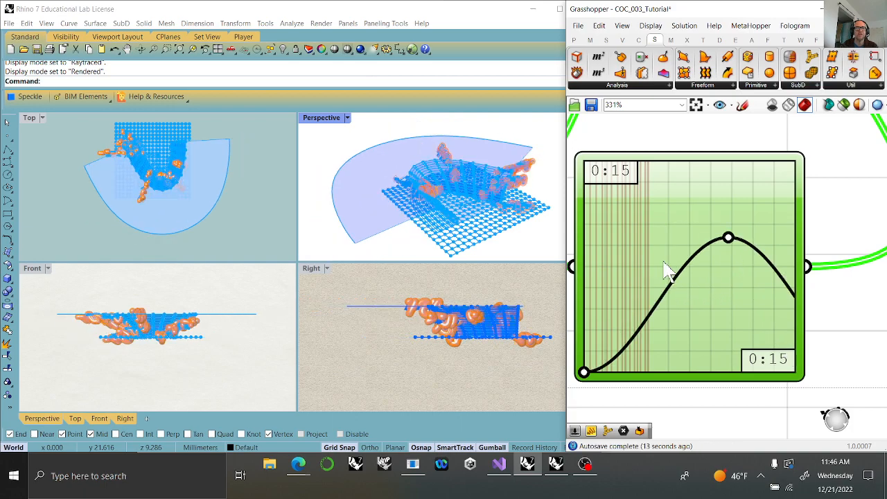
pyautogui.moveTo(663, 261); pyautogui.dragTo(649, 249)
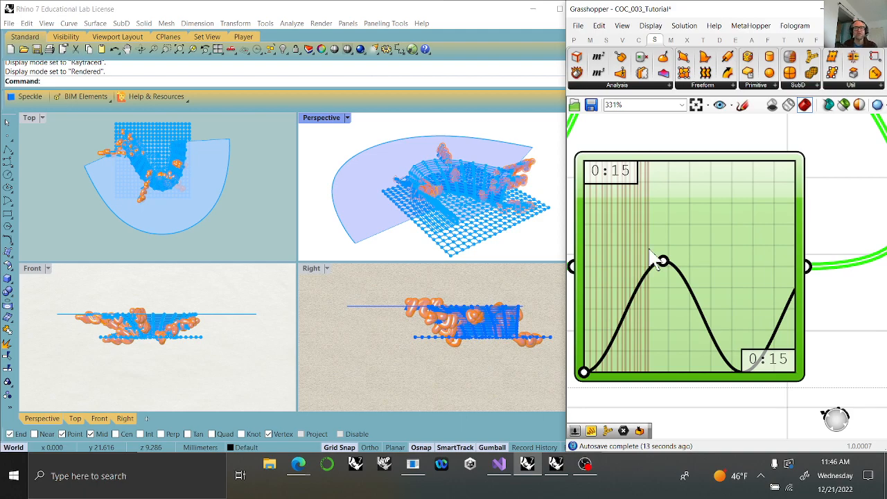